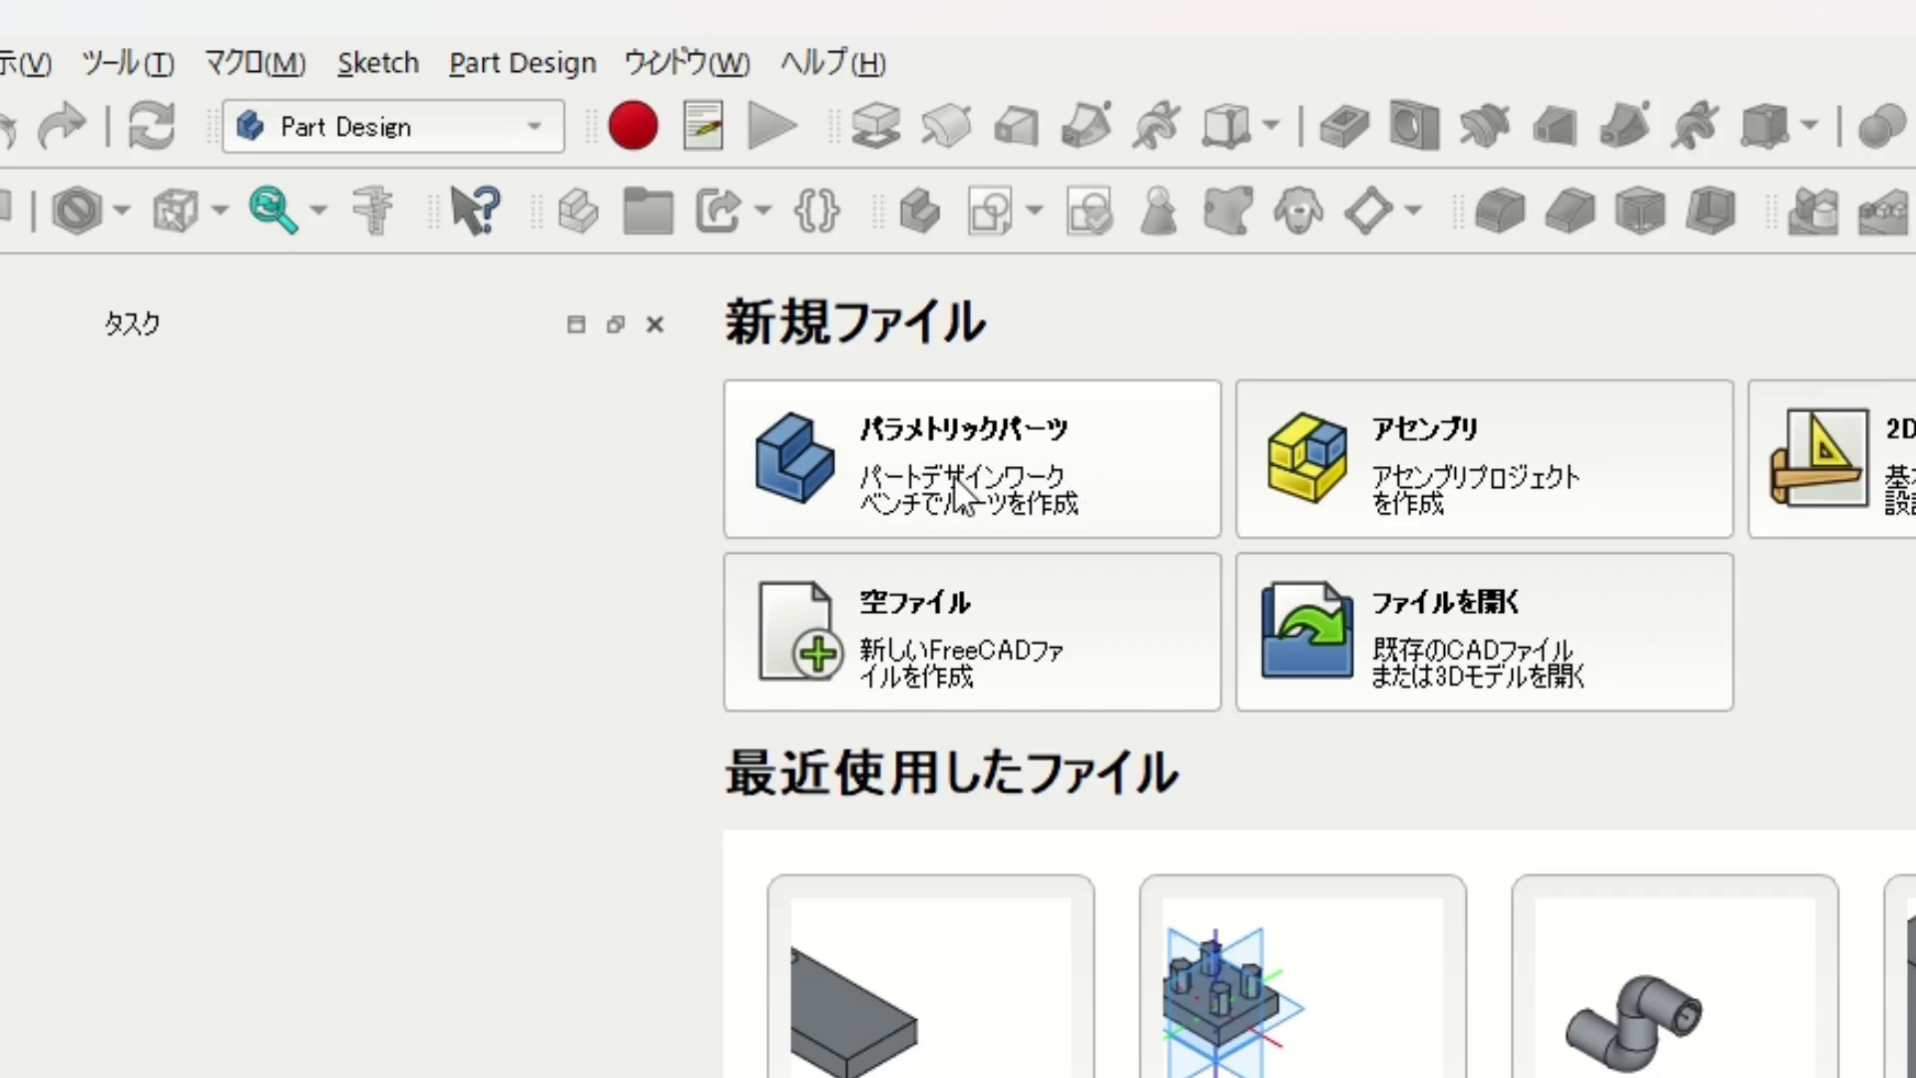
Create a new Part Design part with a sketch attached to the XY plane.
left_click(939, 485)
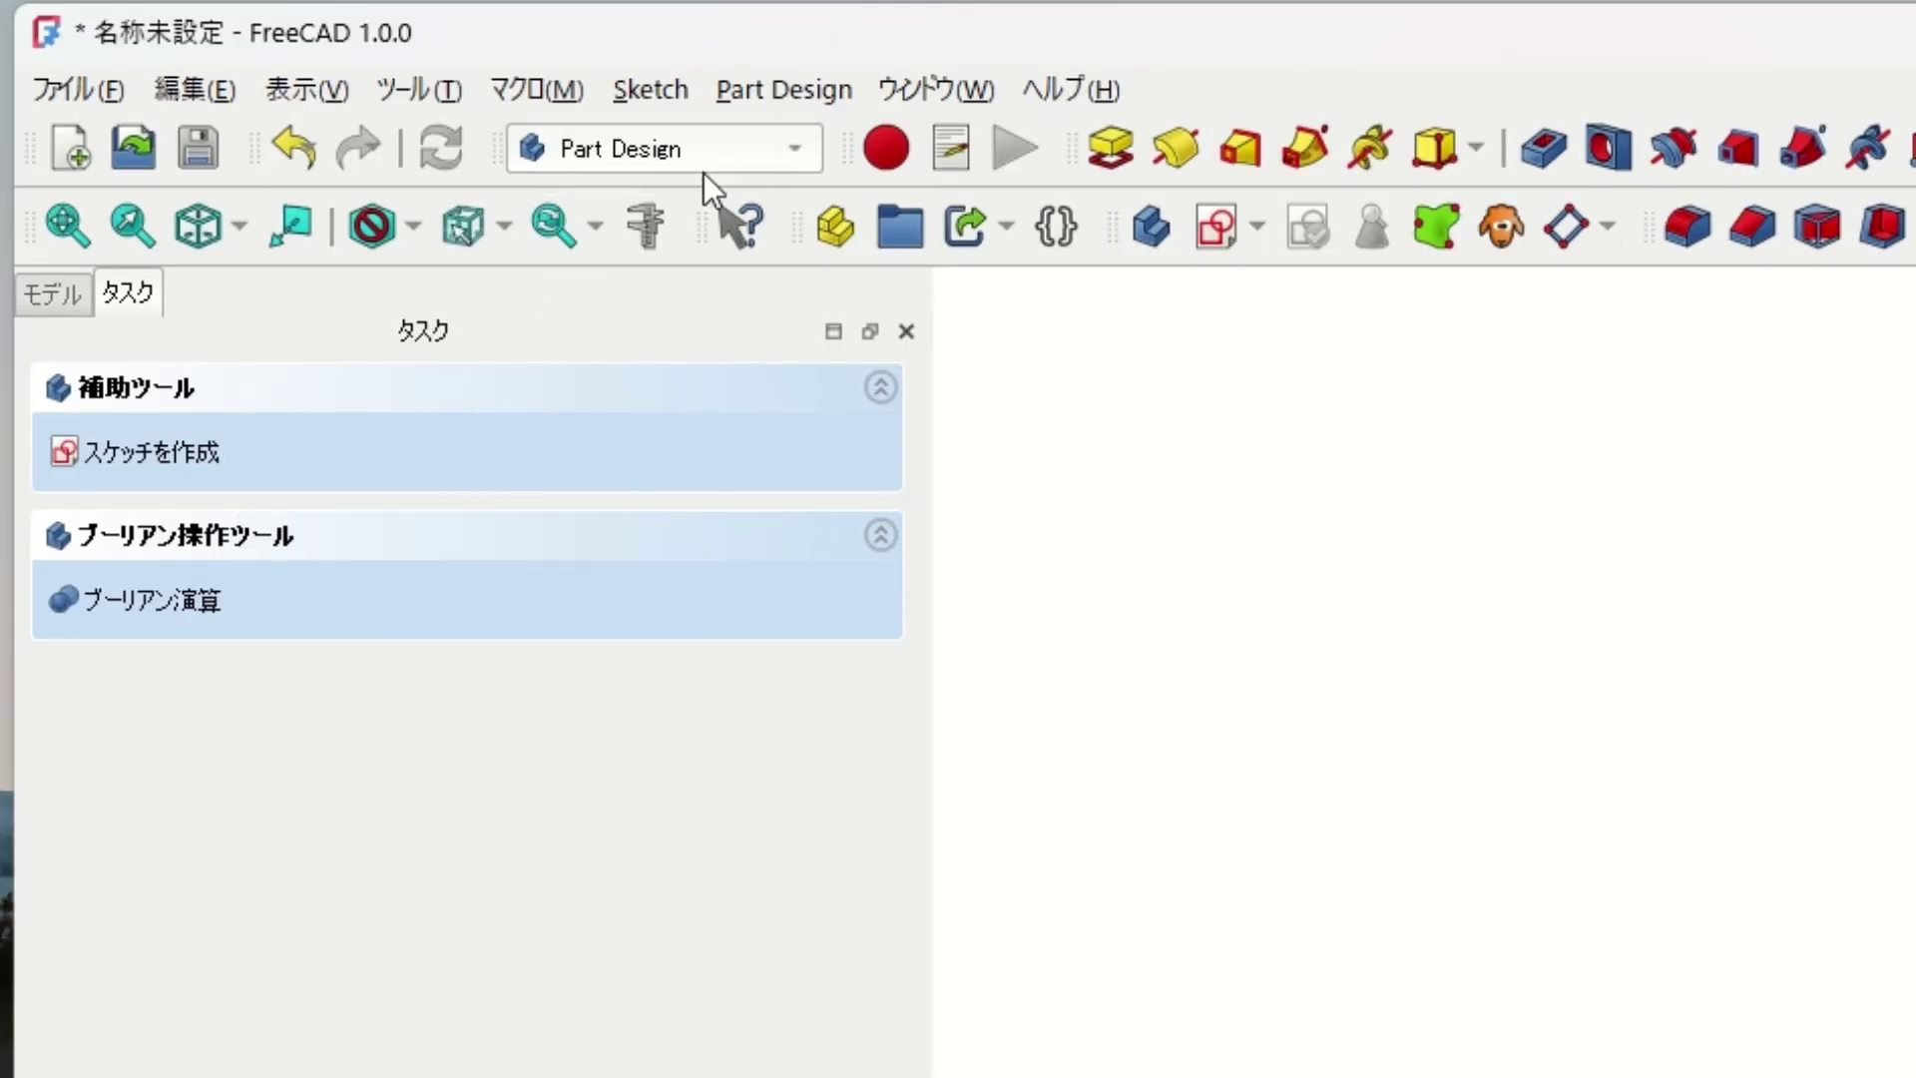
left_click(158, 453)
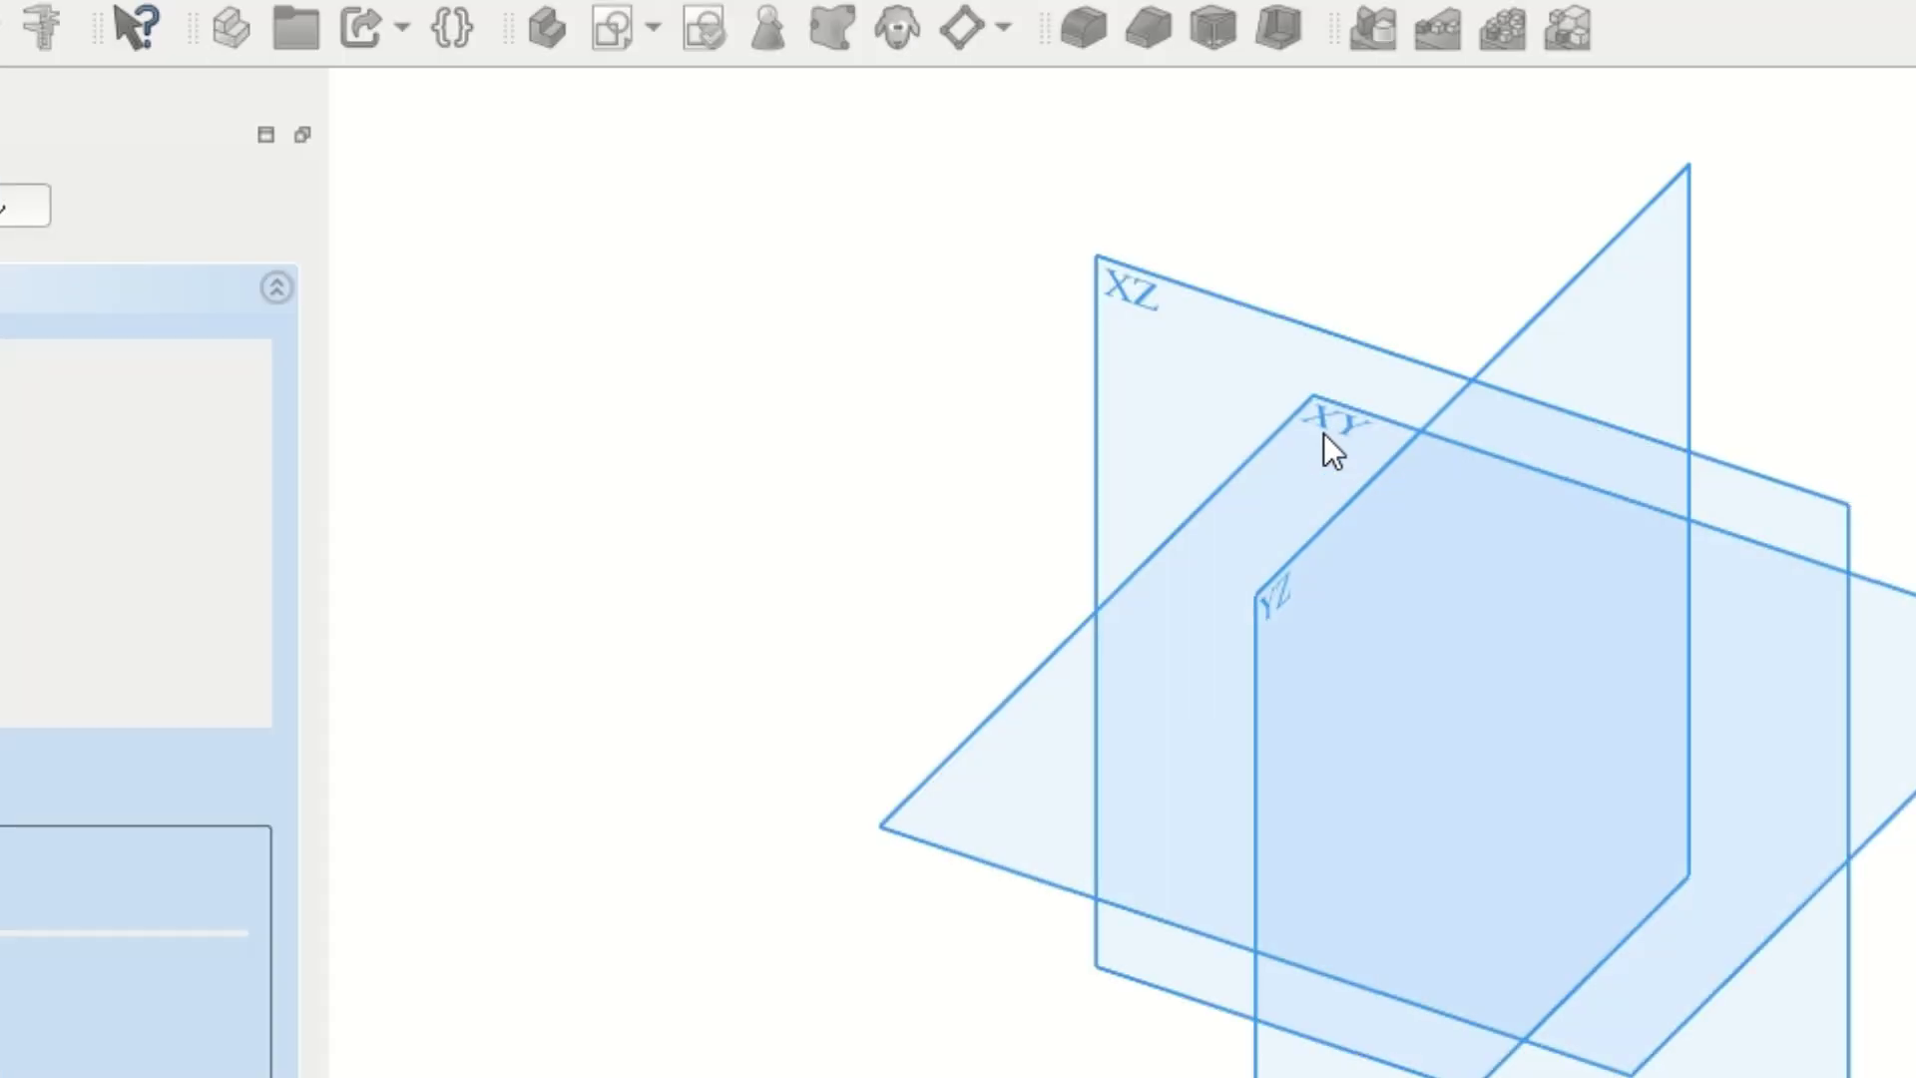
left_click(1325, 433)
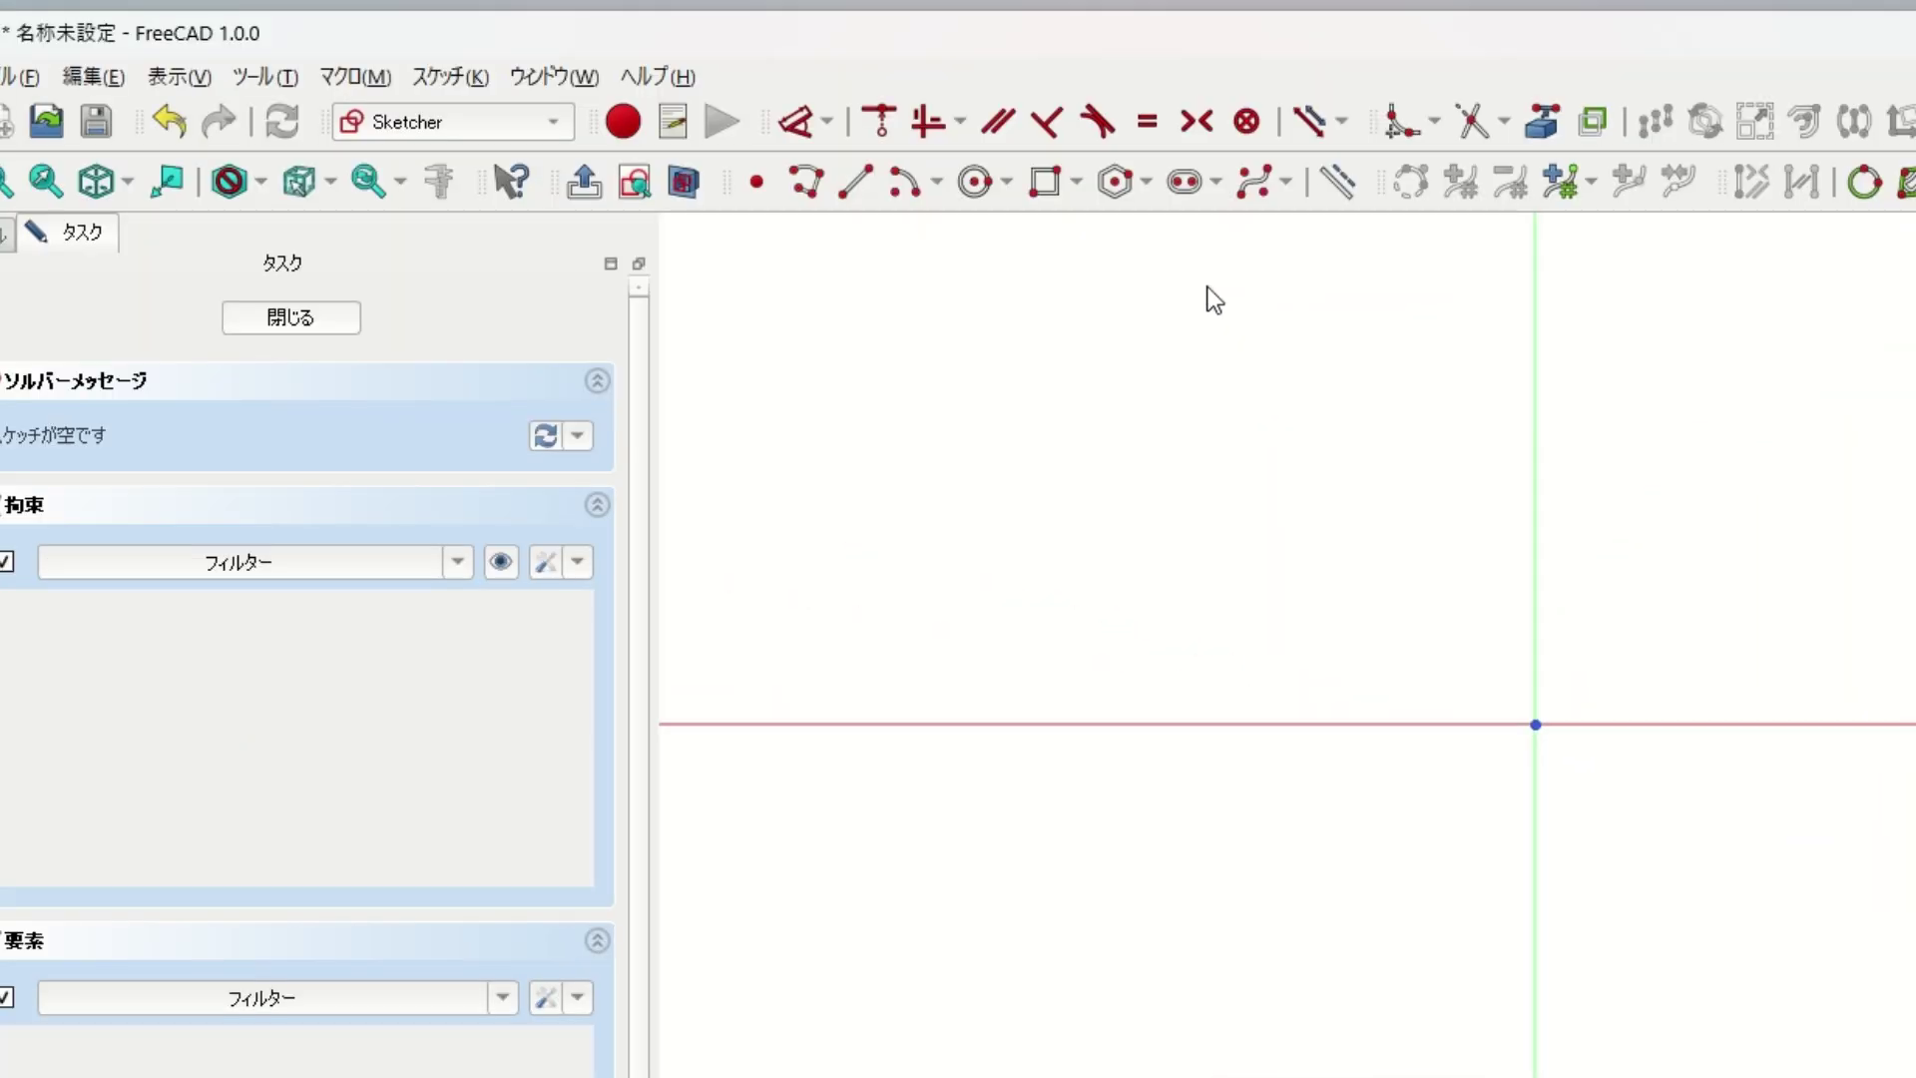
Draw a rectangle spanning the origin with two opposite corners.
left_click(1048, 185)
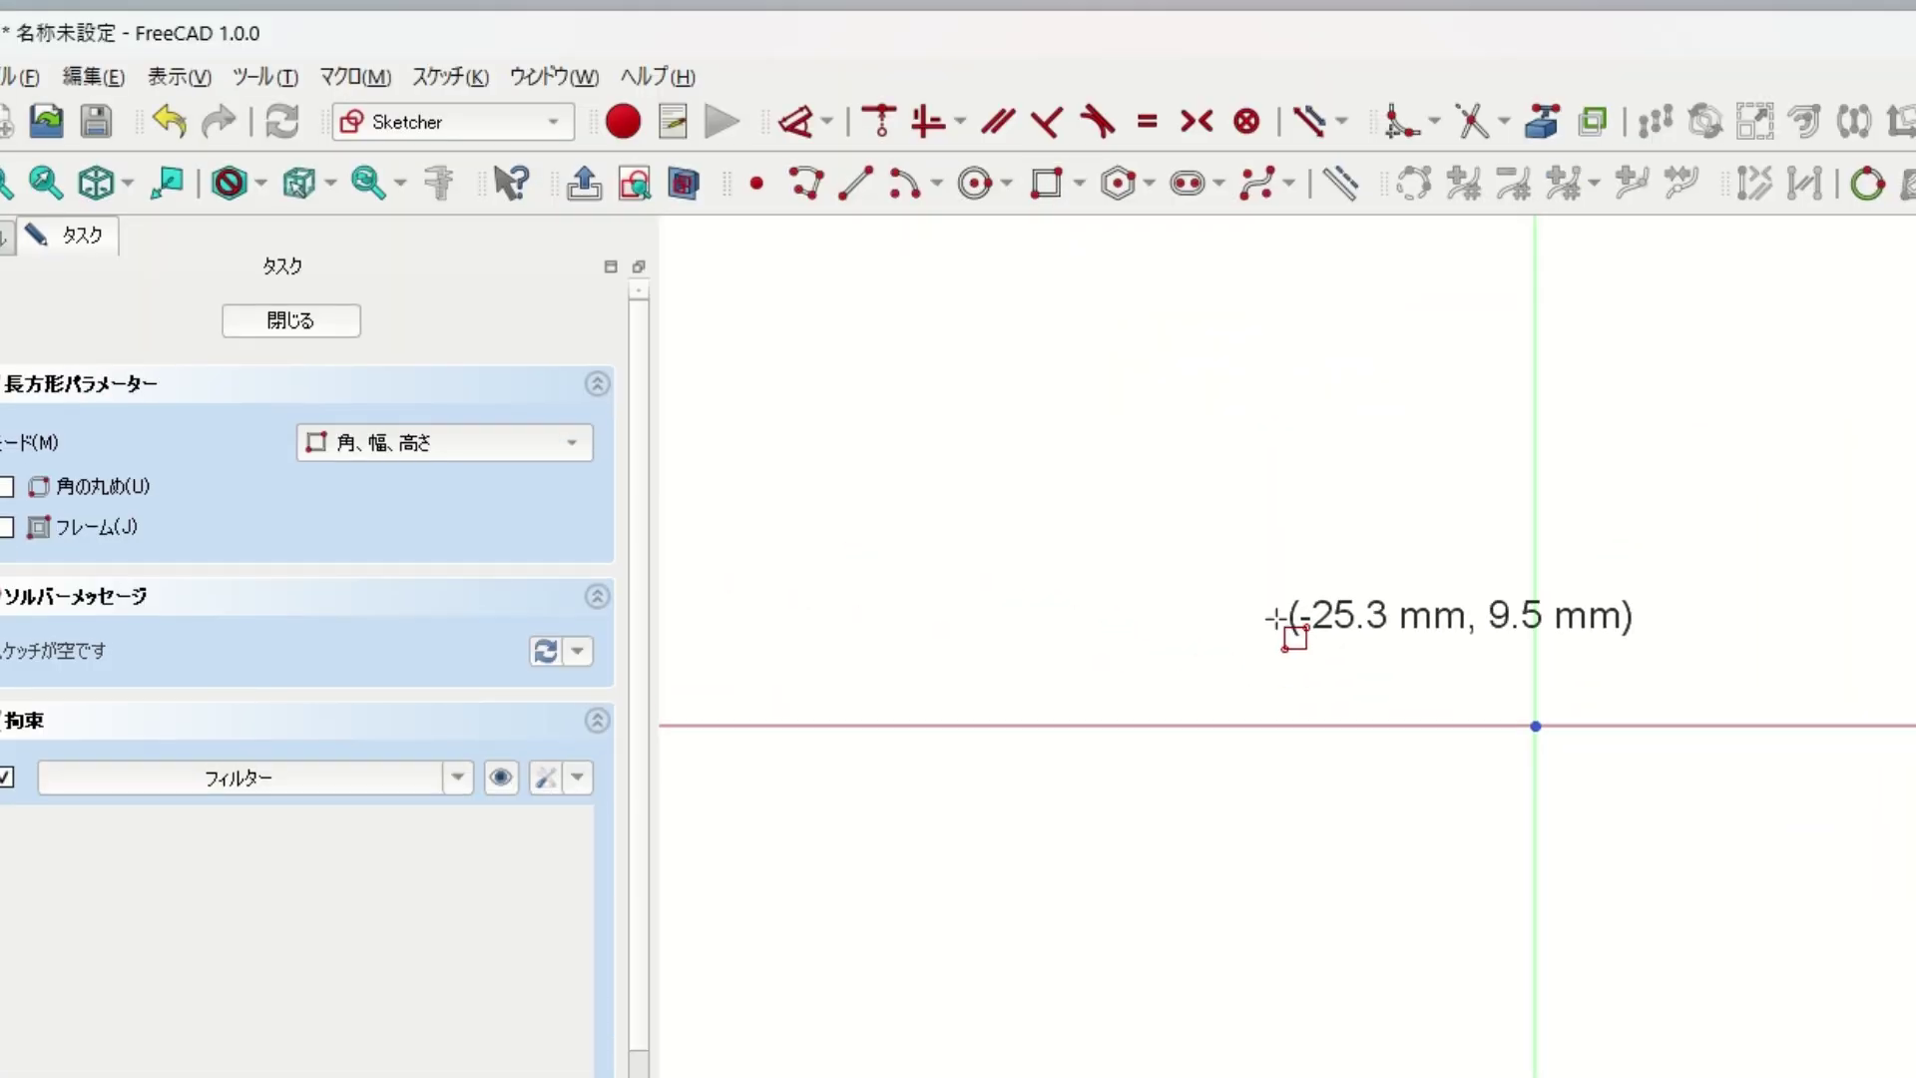
left_click(1270, 548)
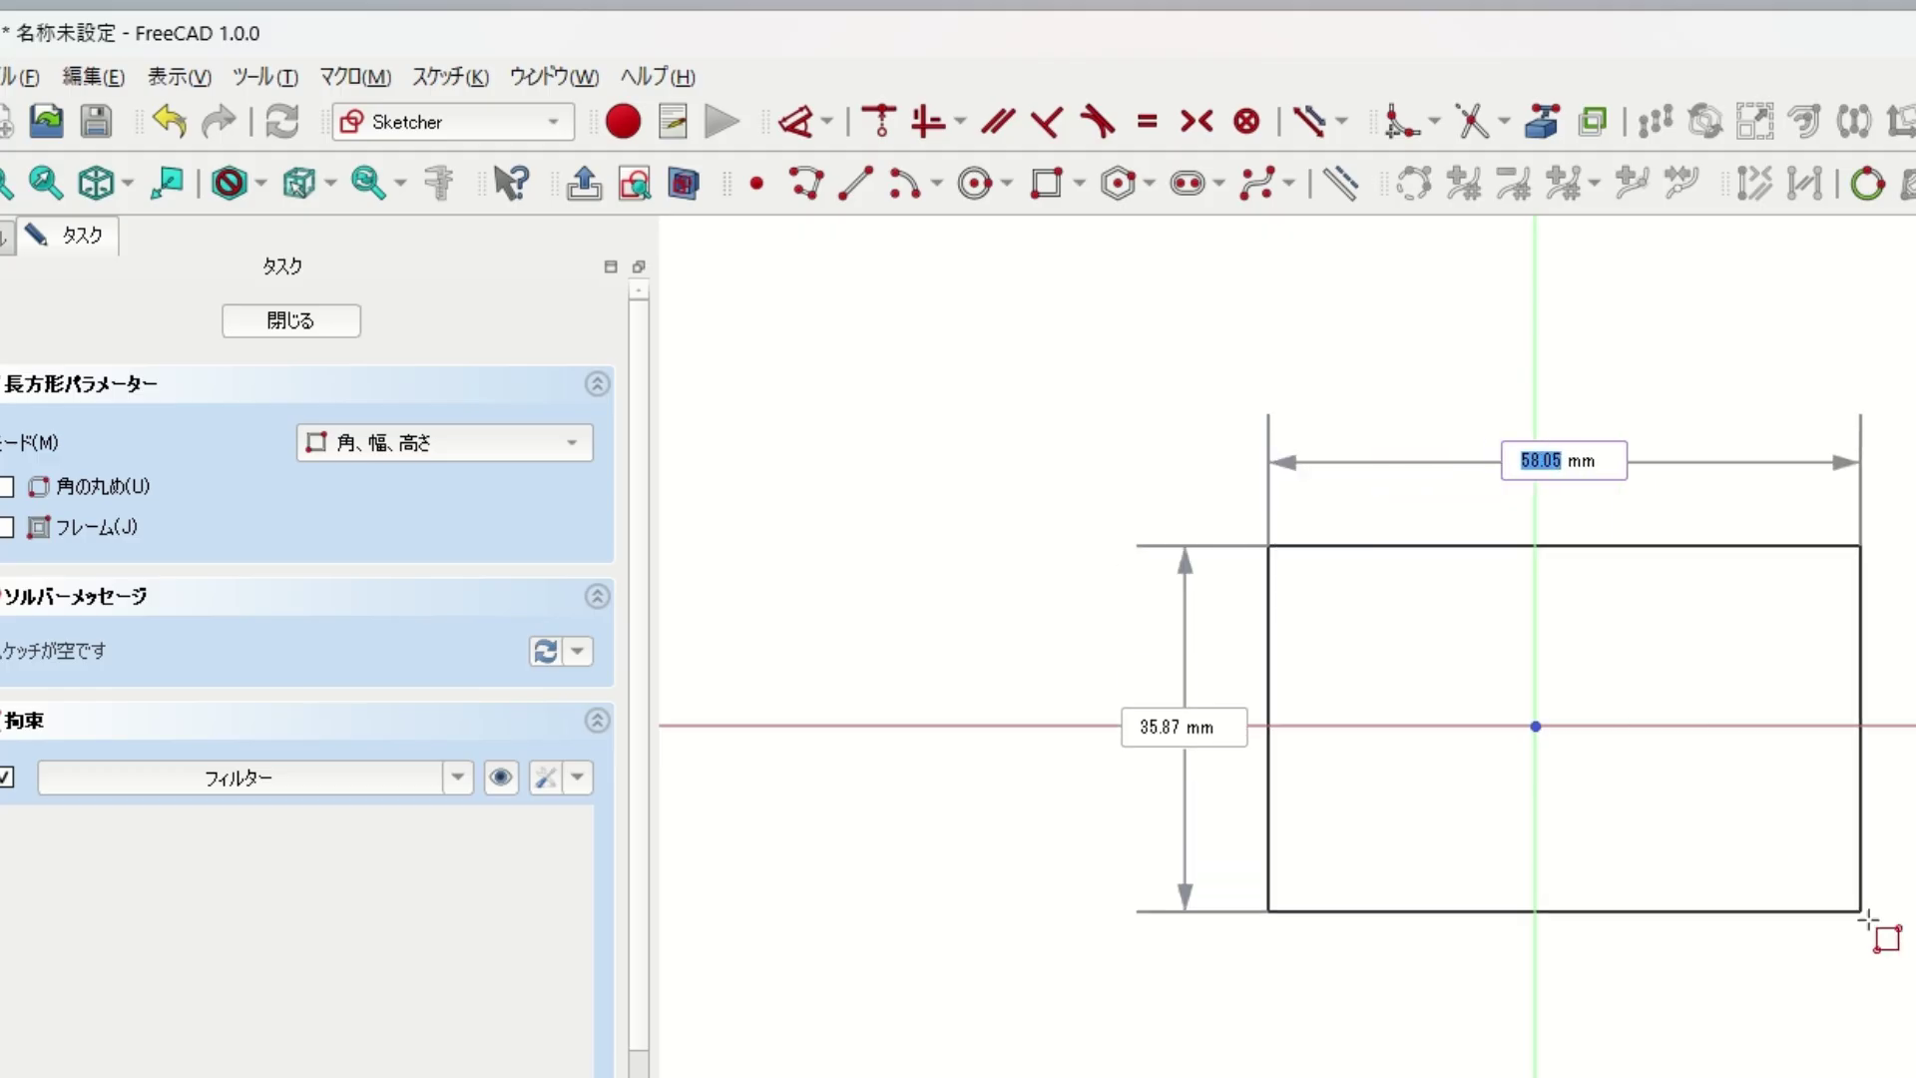
left_click(1854, 910)
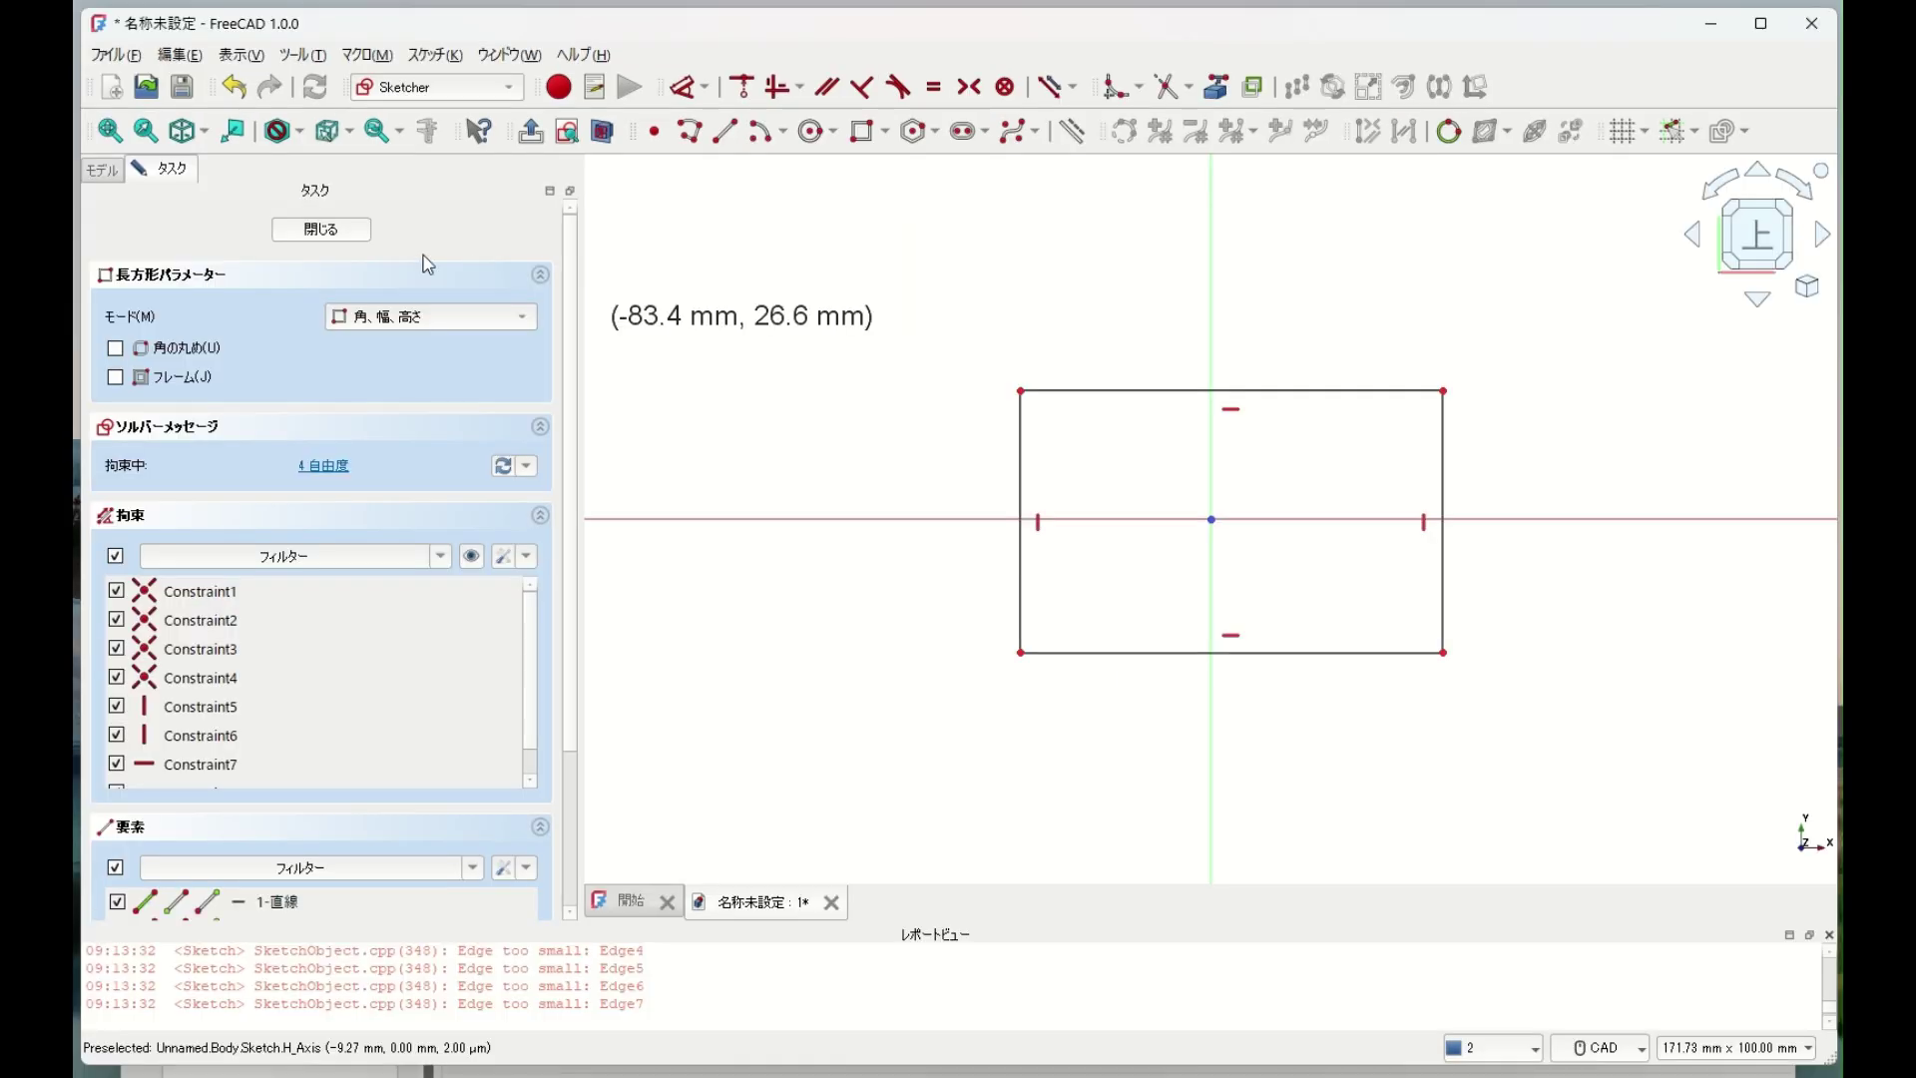
Close the sketch and pad the rectangle into a block 10 mm thick.
left_click(341, 238)
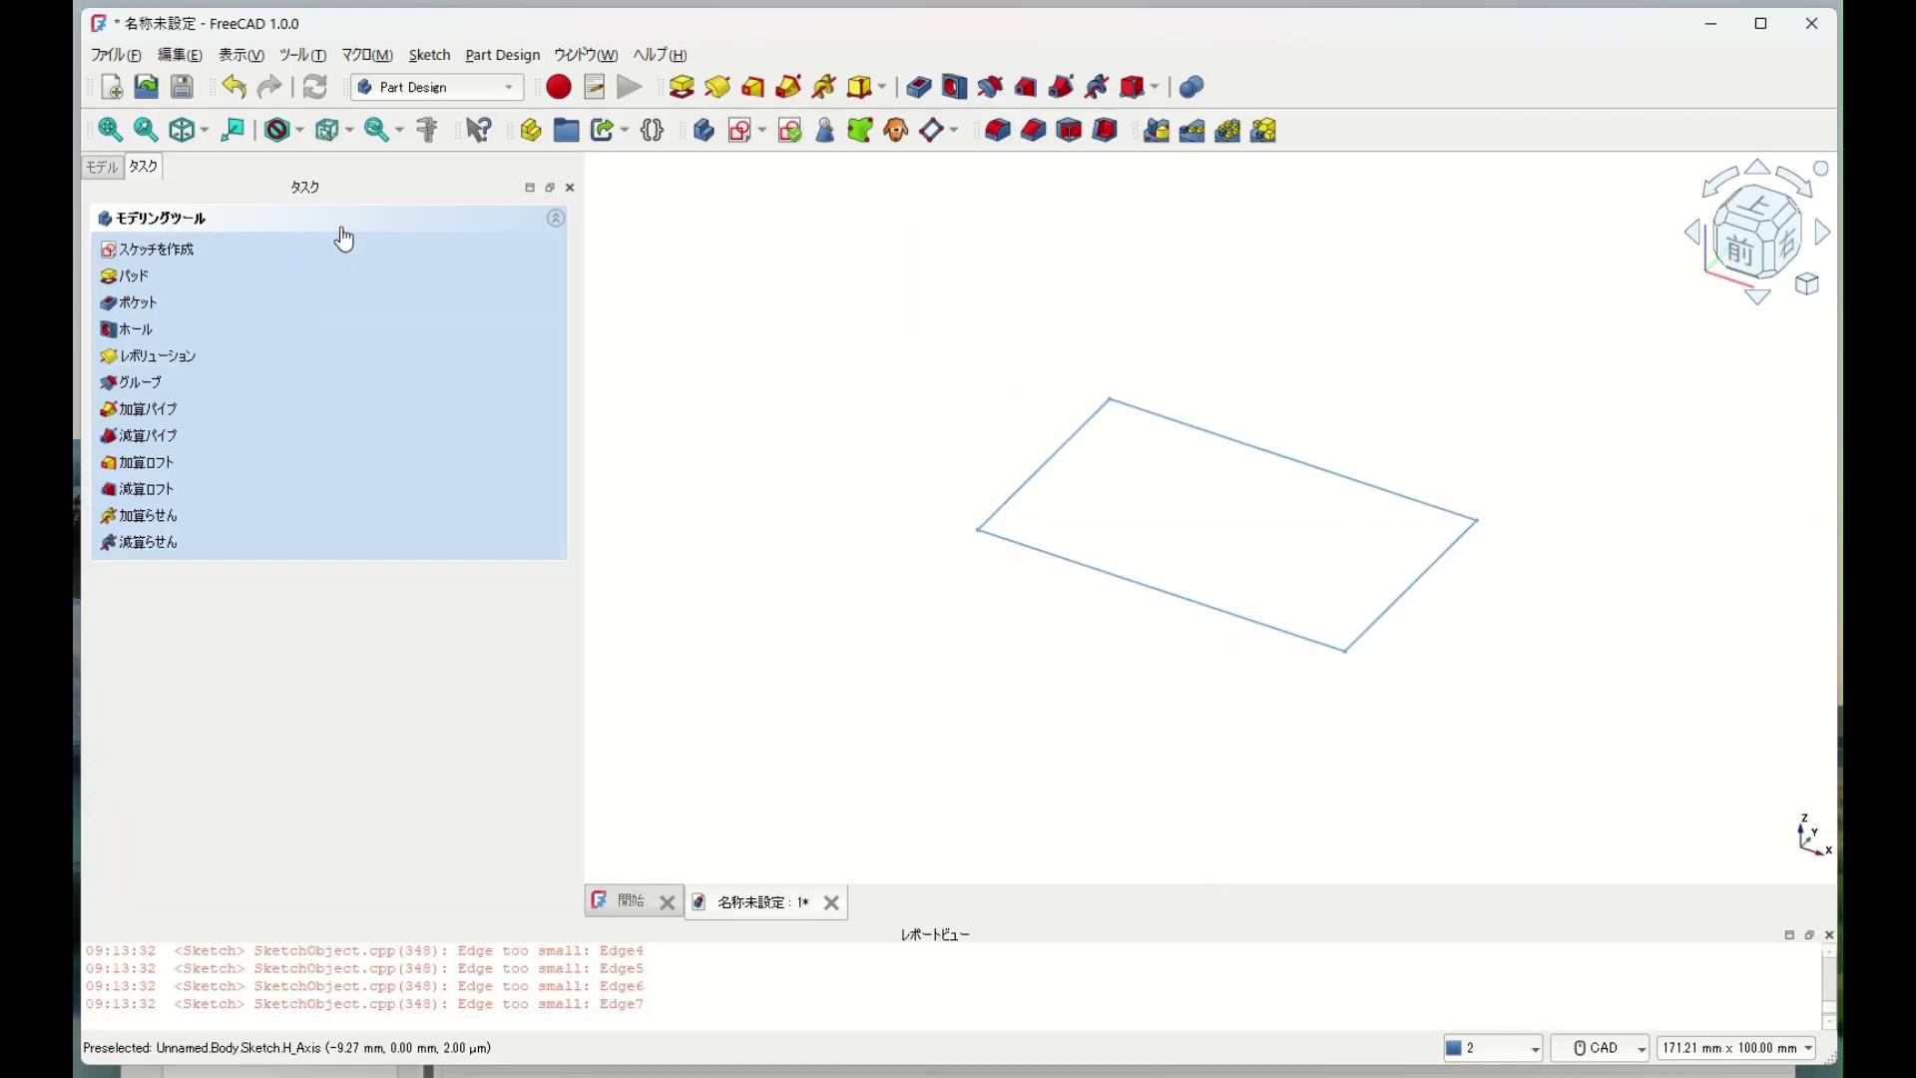
left_click(698, 85)
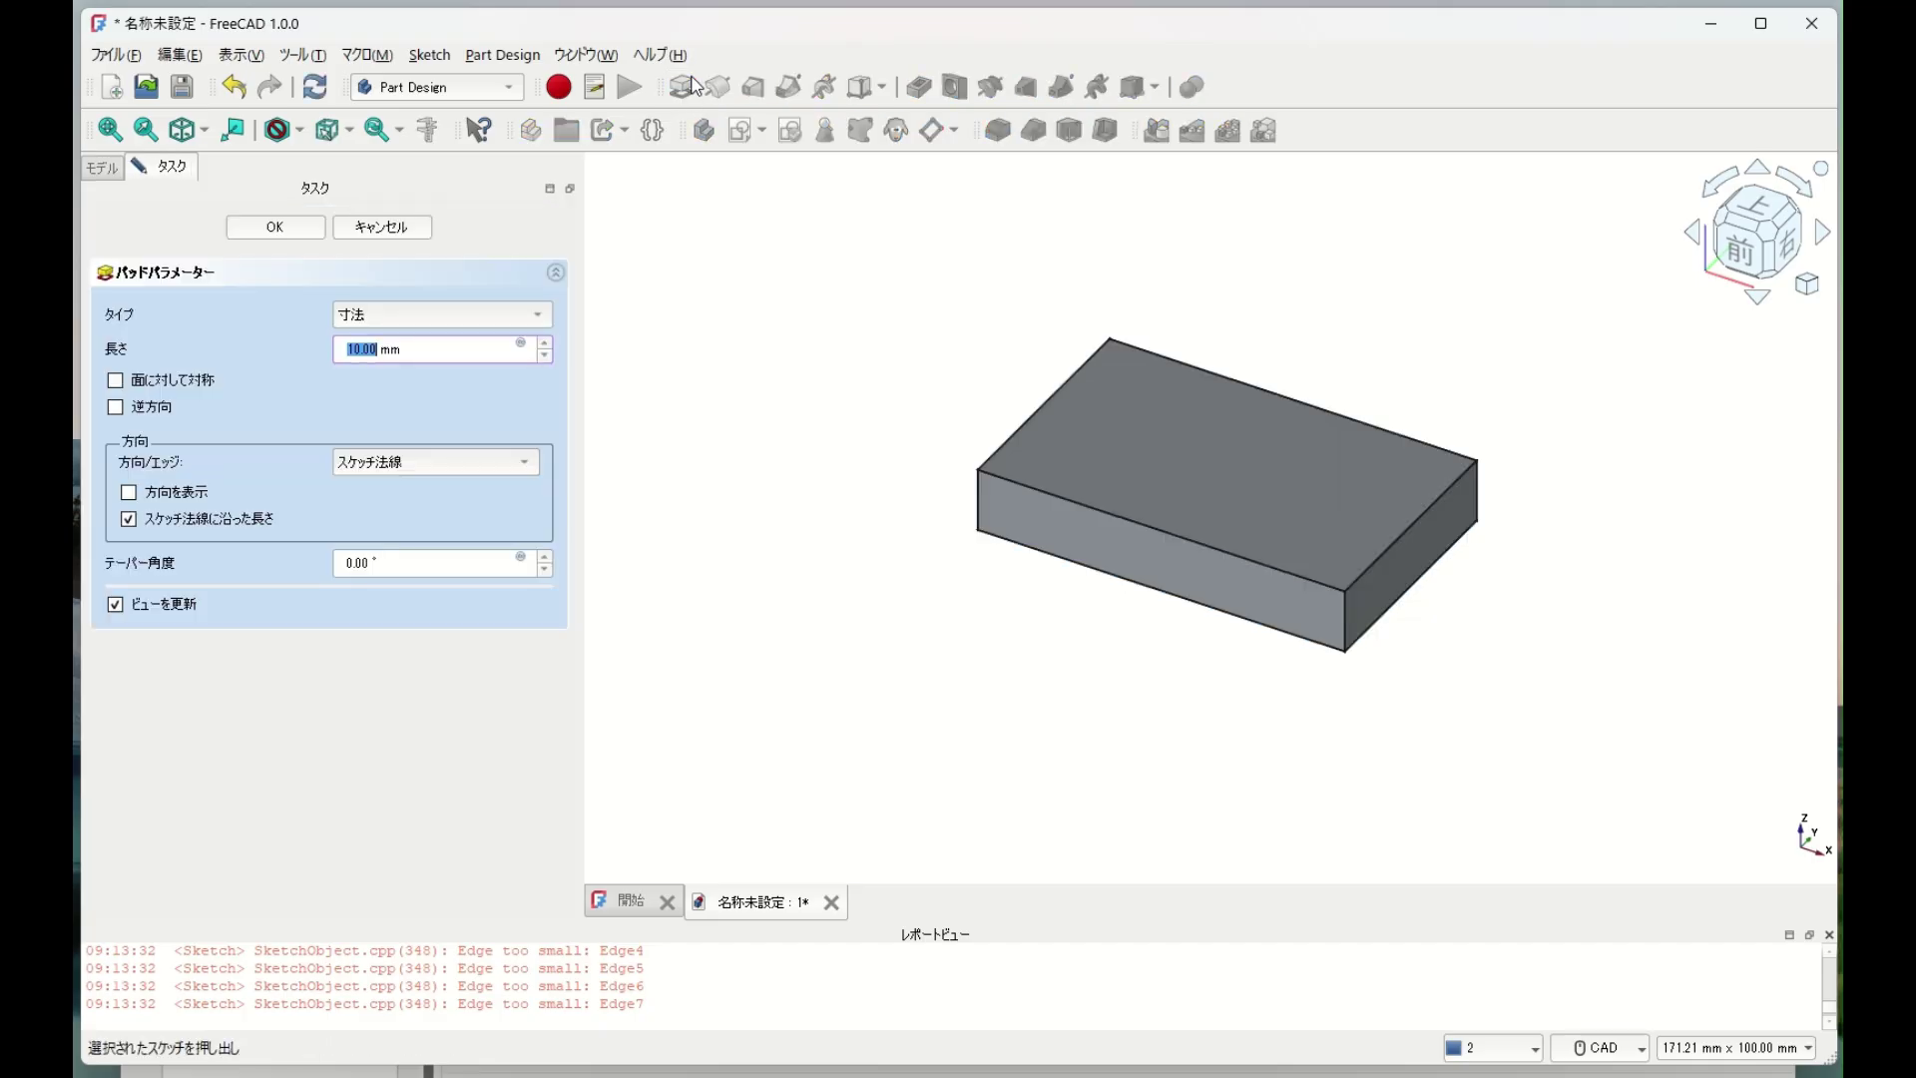
left_click(296, 228)
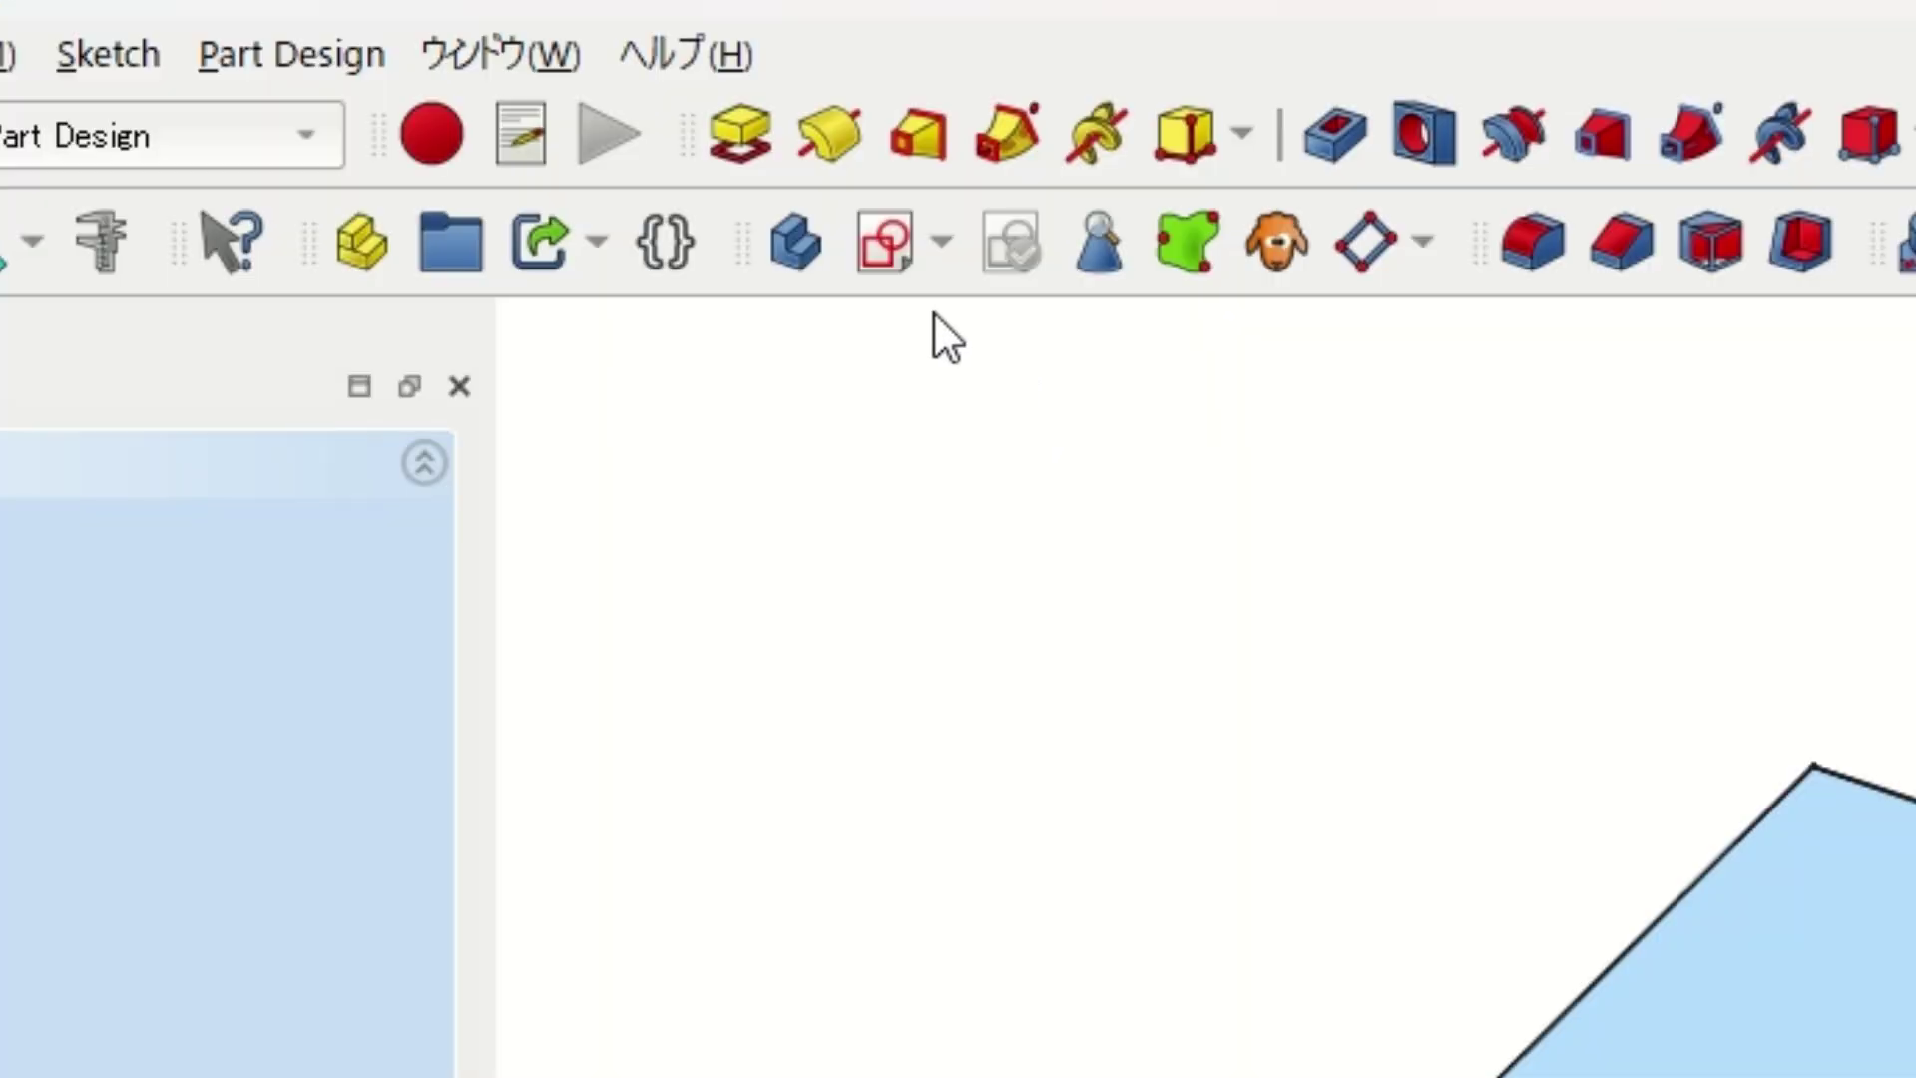
On the block's top face, sketch a circle near the left side and enlarge it to touch the horizontal axis.
left_click(736, 136)
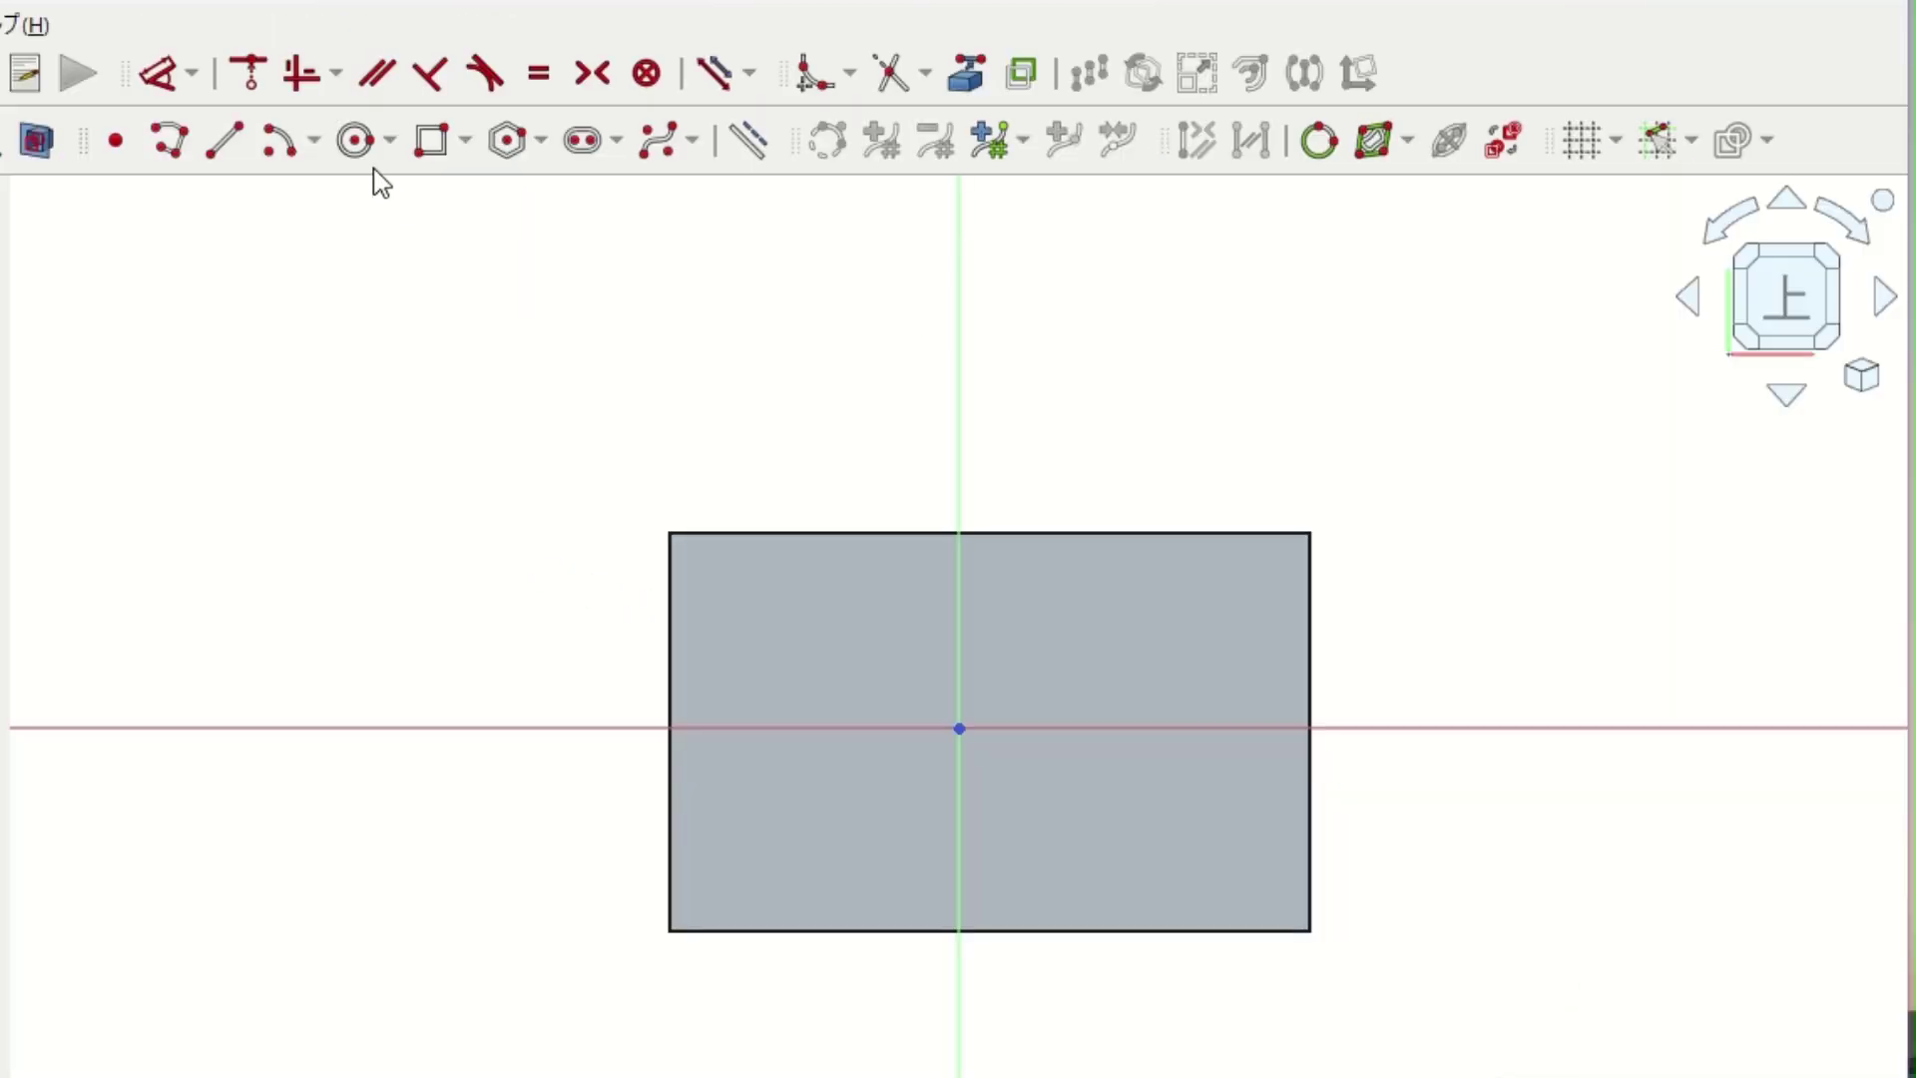
left_click(360, 141)
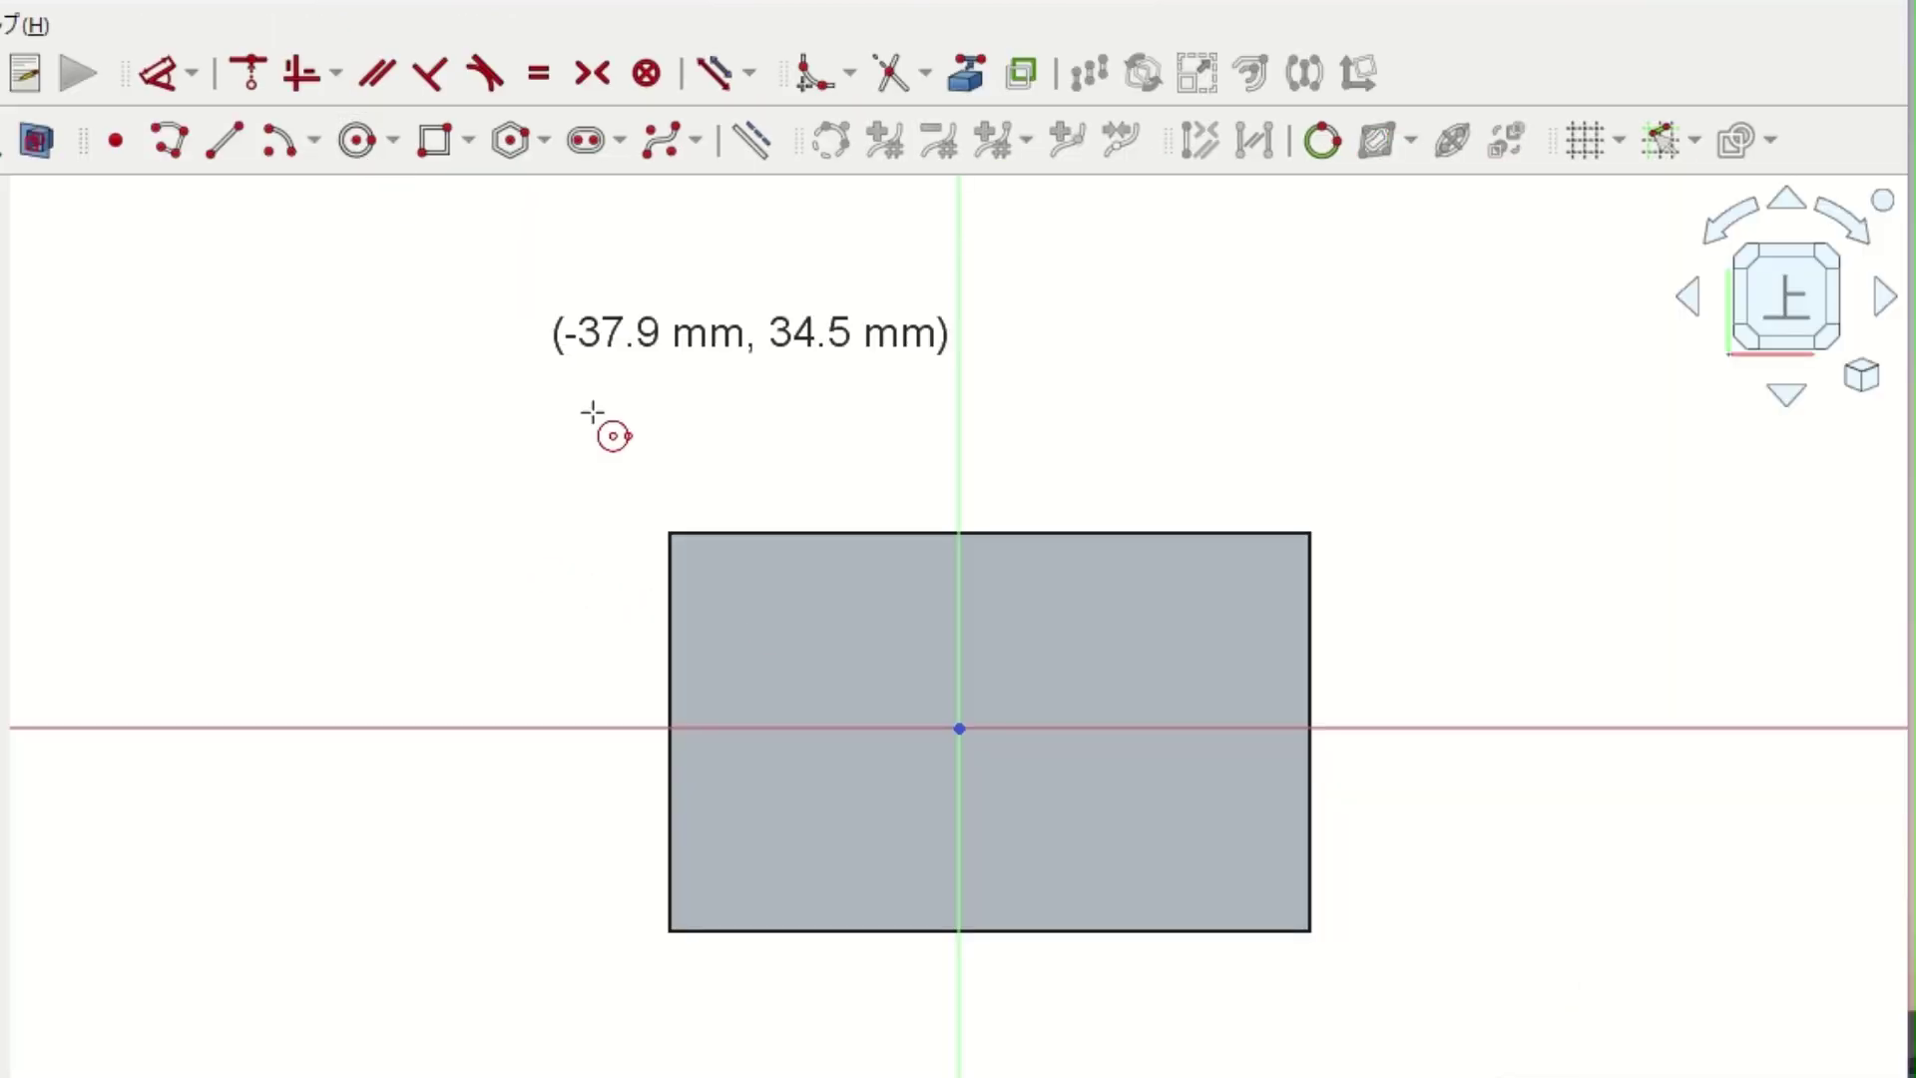
left_click(815, 646)
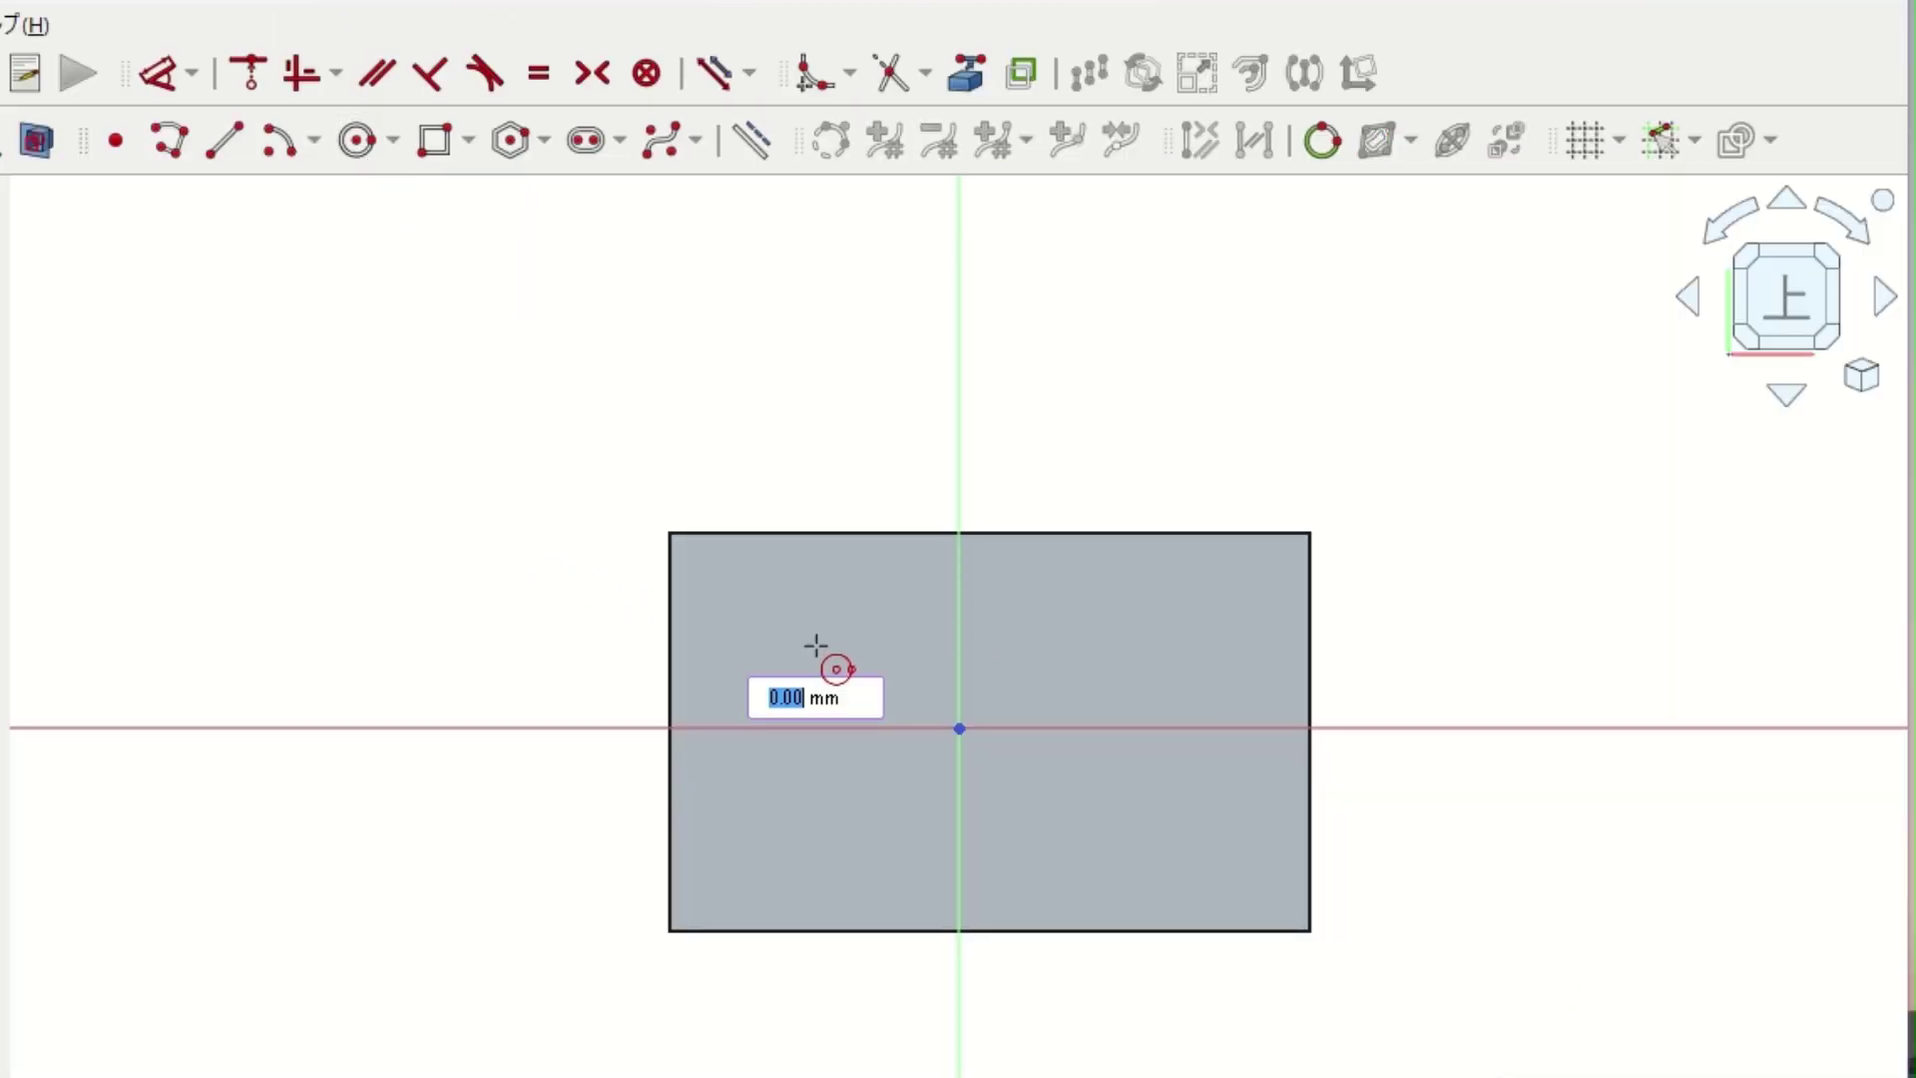
left_click(864, 698)
scroll(582, 633, "up", 3)
mouse_move(582, 606)
left_mouse_down()
mouse_move(610, 602)
mouse_move(614, 695)
mouse_move(629, 513)
mouse_move(577, 733)
mouse_move(571, 711)
left_mouse_up()
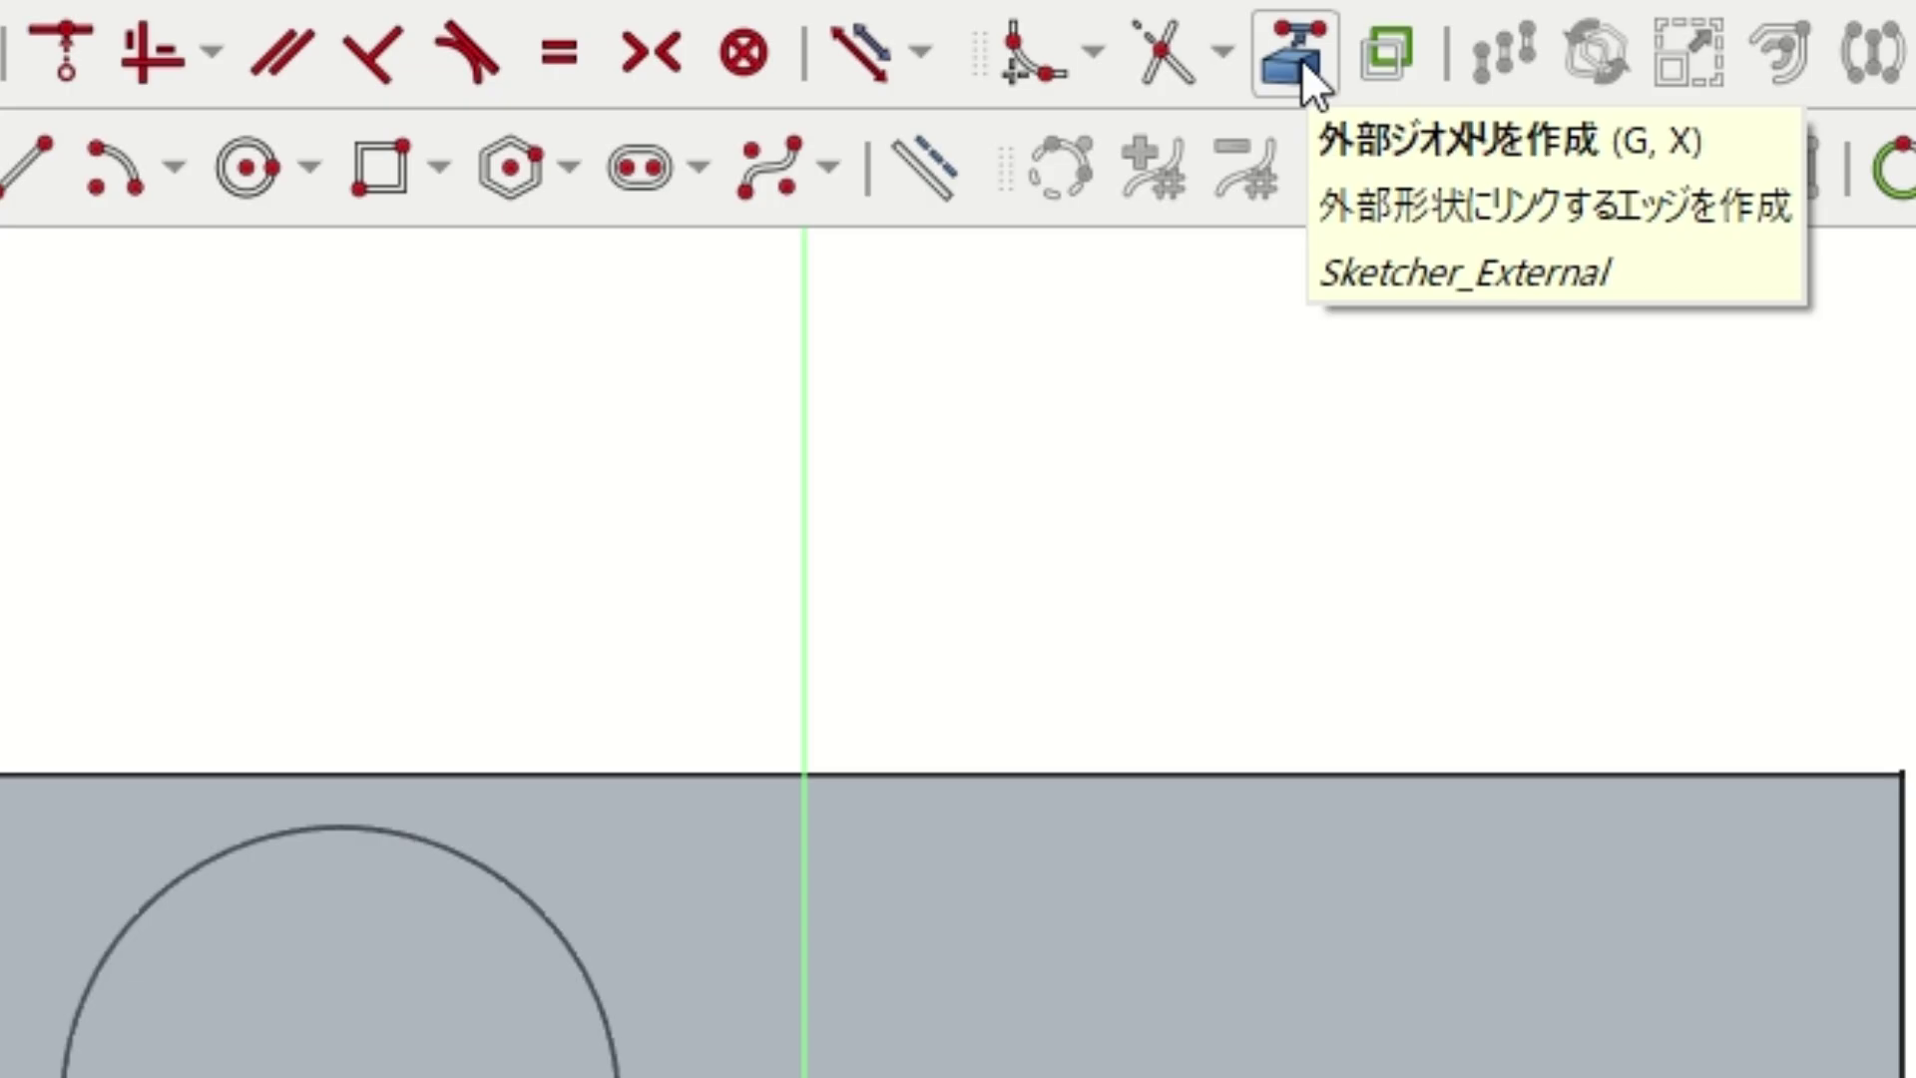
Link the block's top edge and left edge into the sketch as external geometry.
left_click(1302, 58)
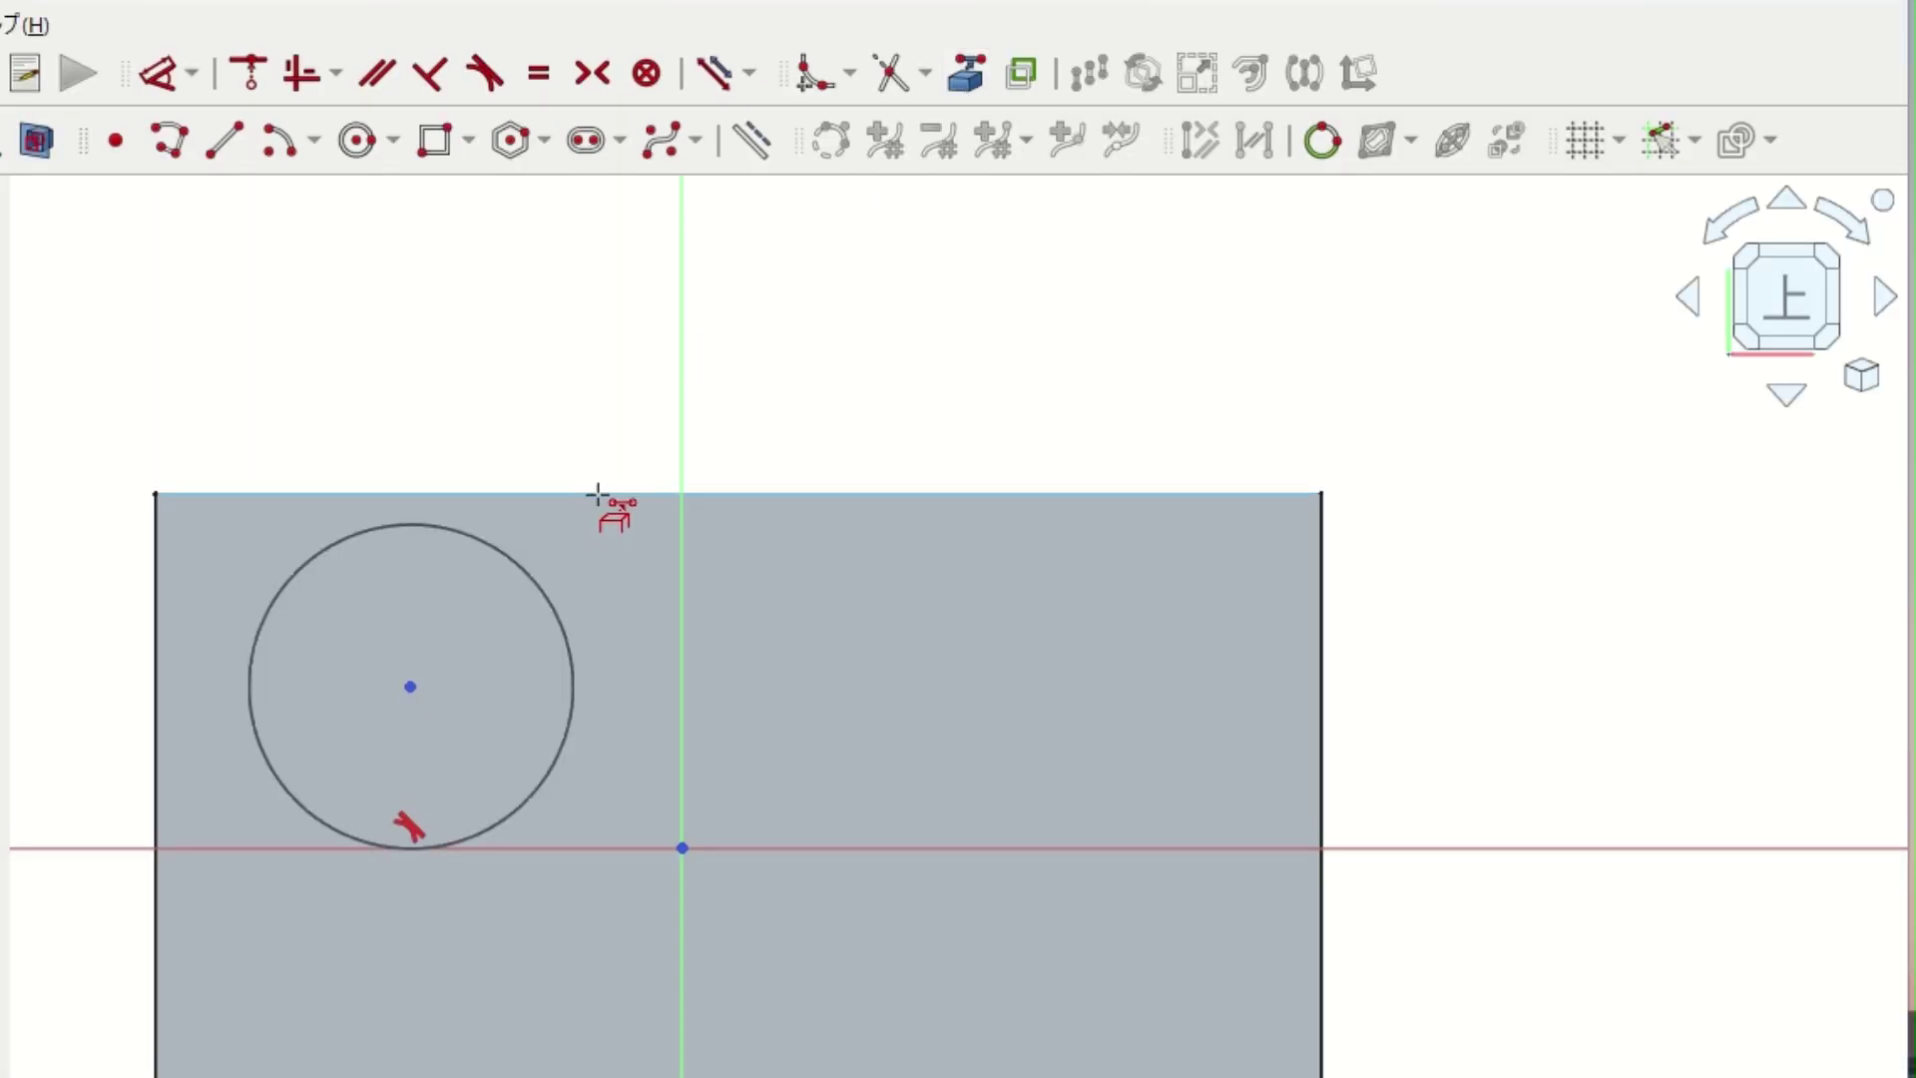
left_click(596, 493)
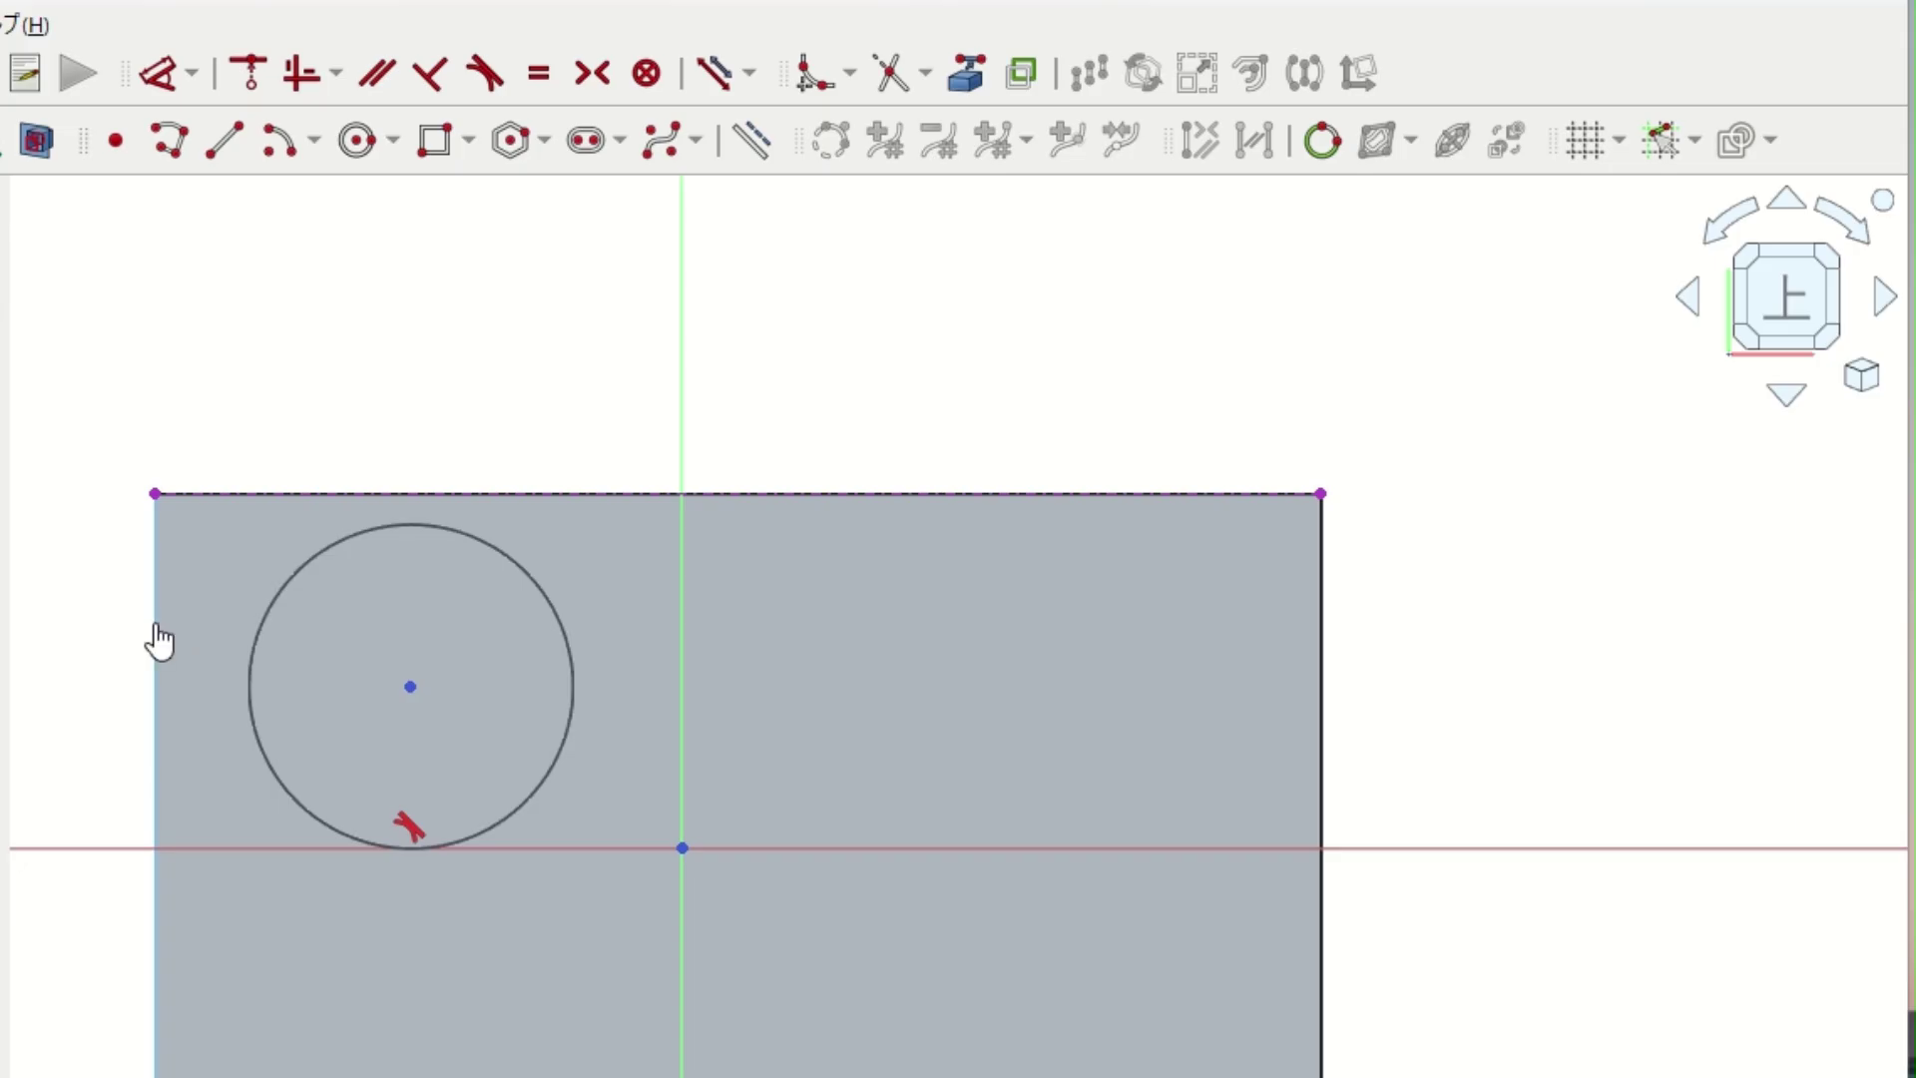
left_click(154, 622)
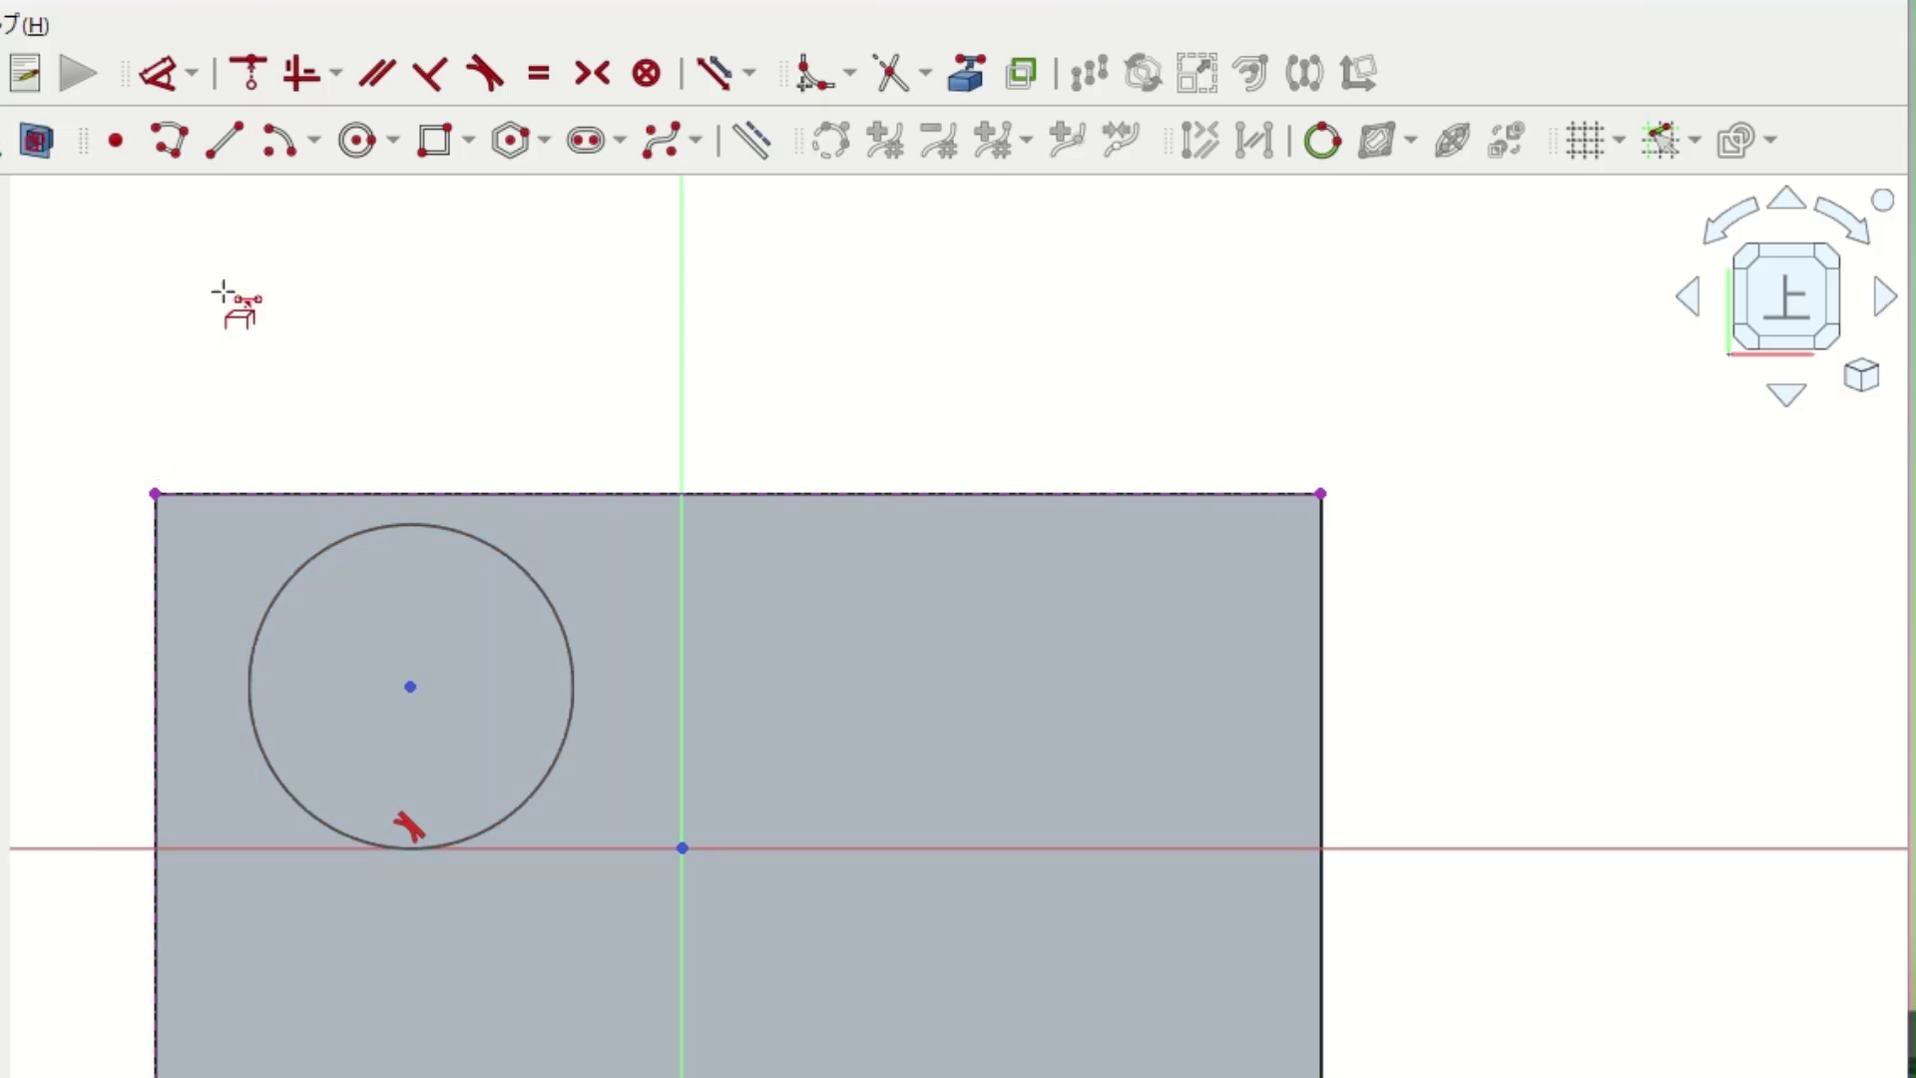
right_click(404, 331)
scroll(373, 367, "up", 1)
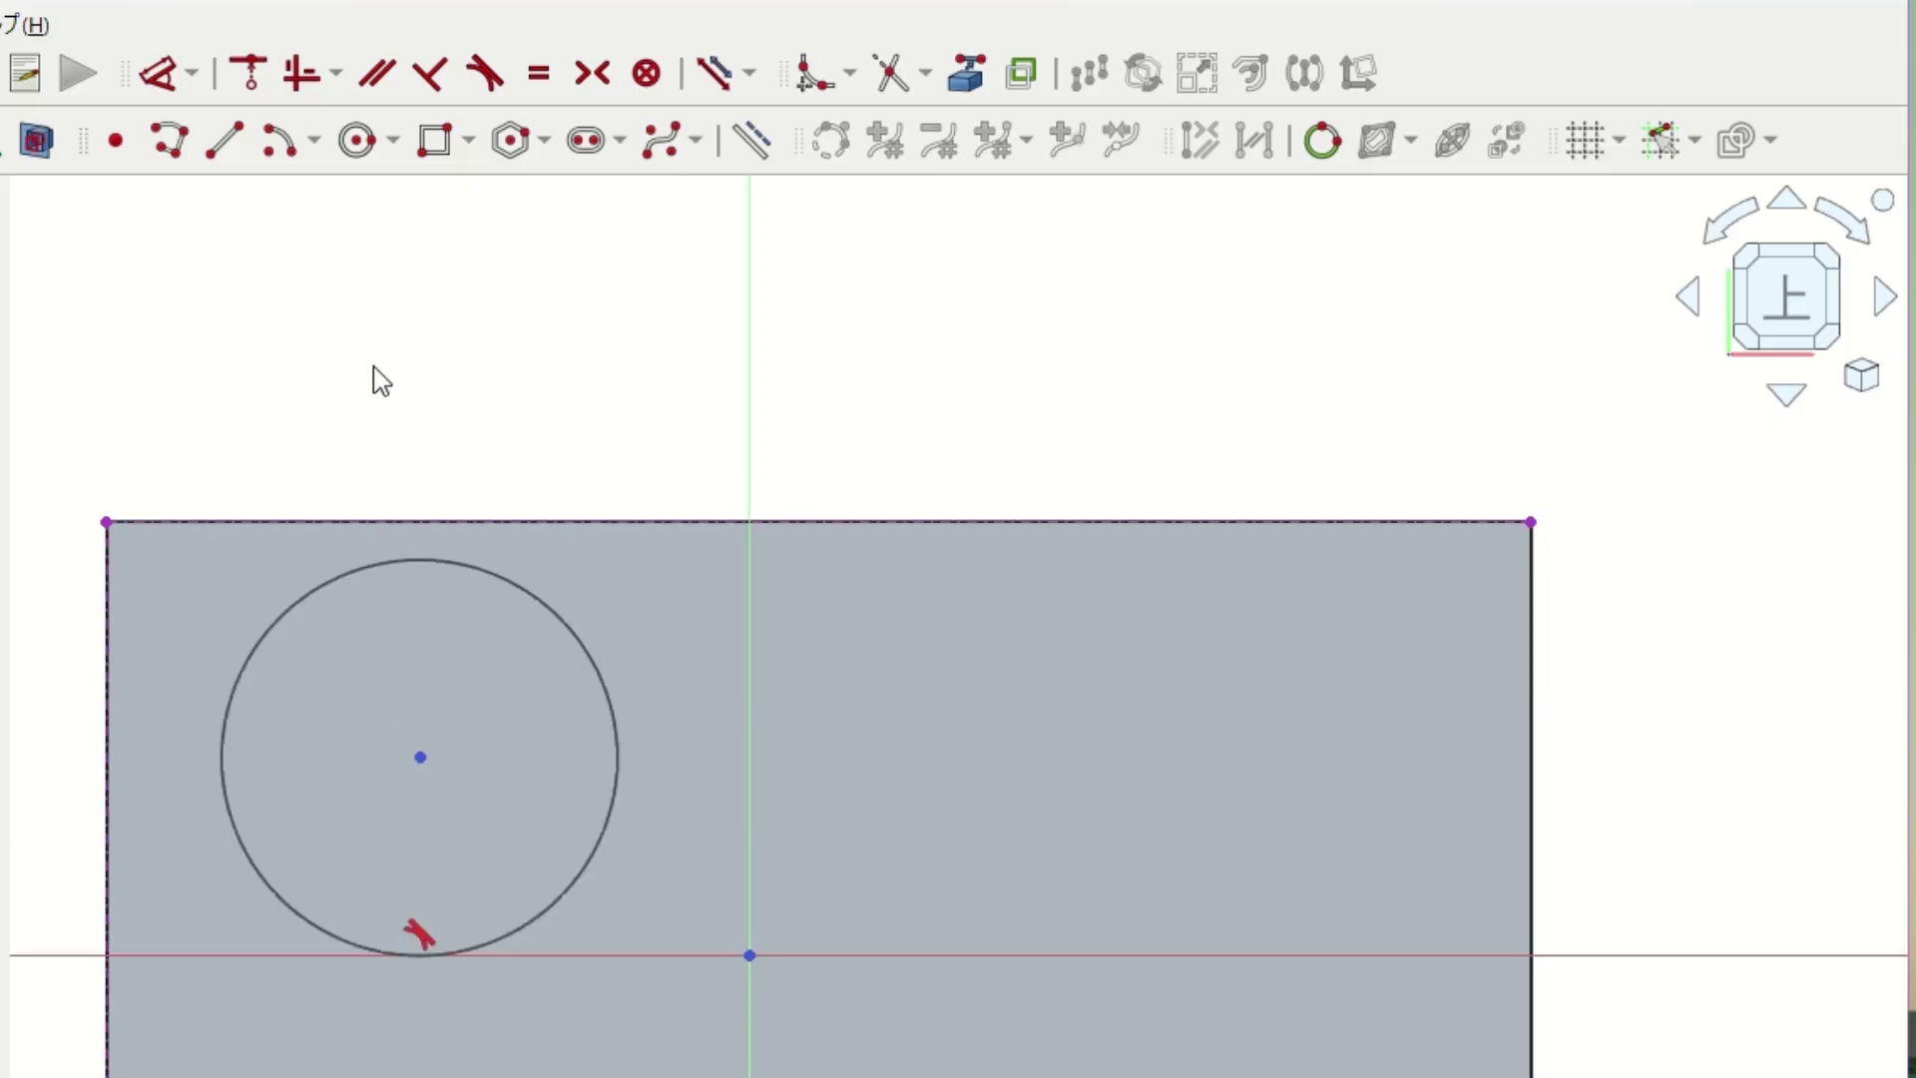
scroll(373, 367, "up", 2)
scroll(376, 391, "up", 1)
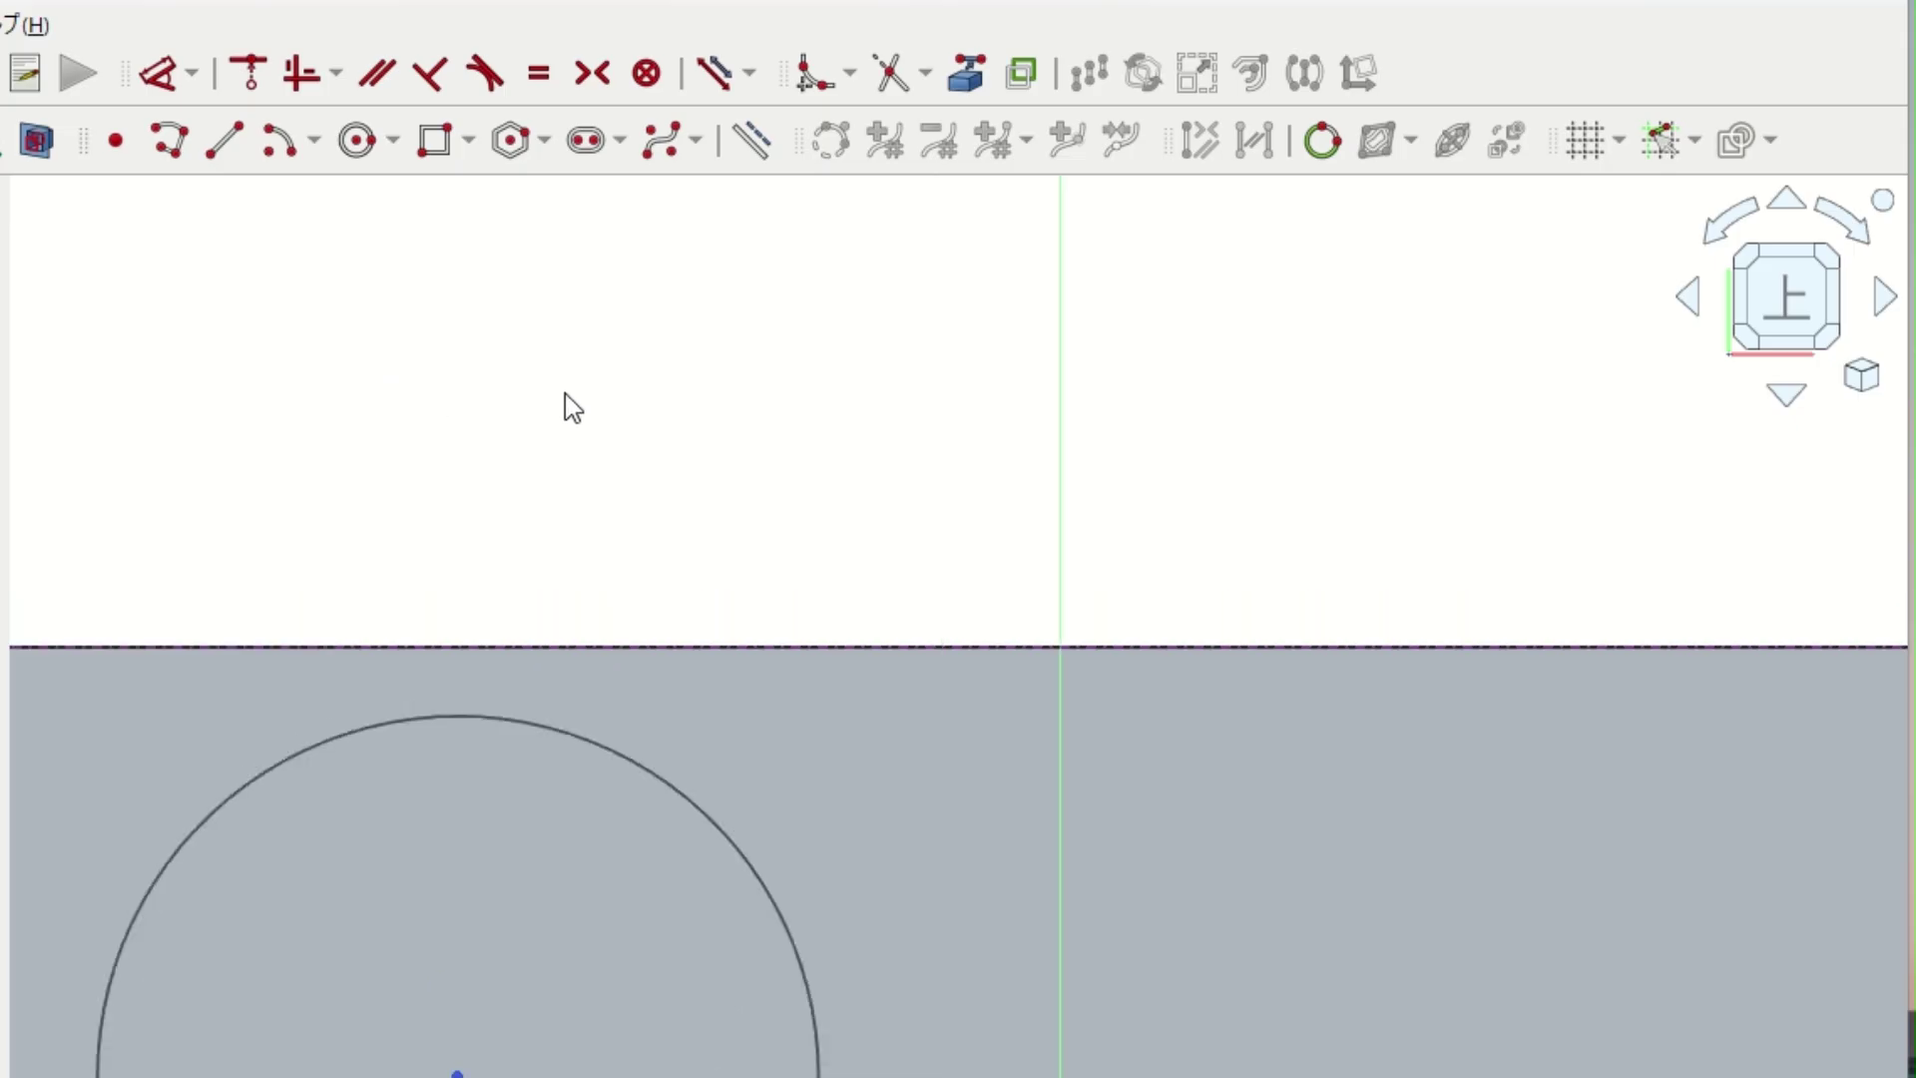
middle_click_drag(548, 411, 943, 196)
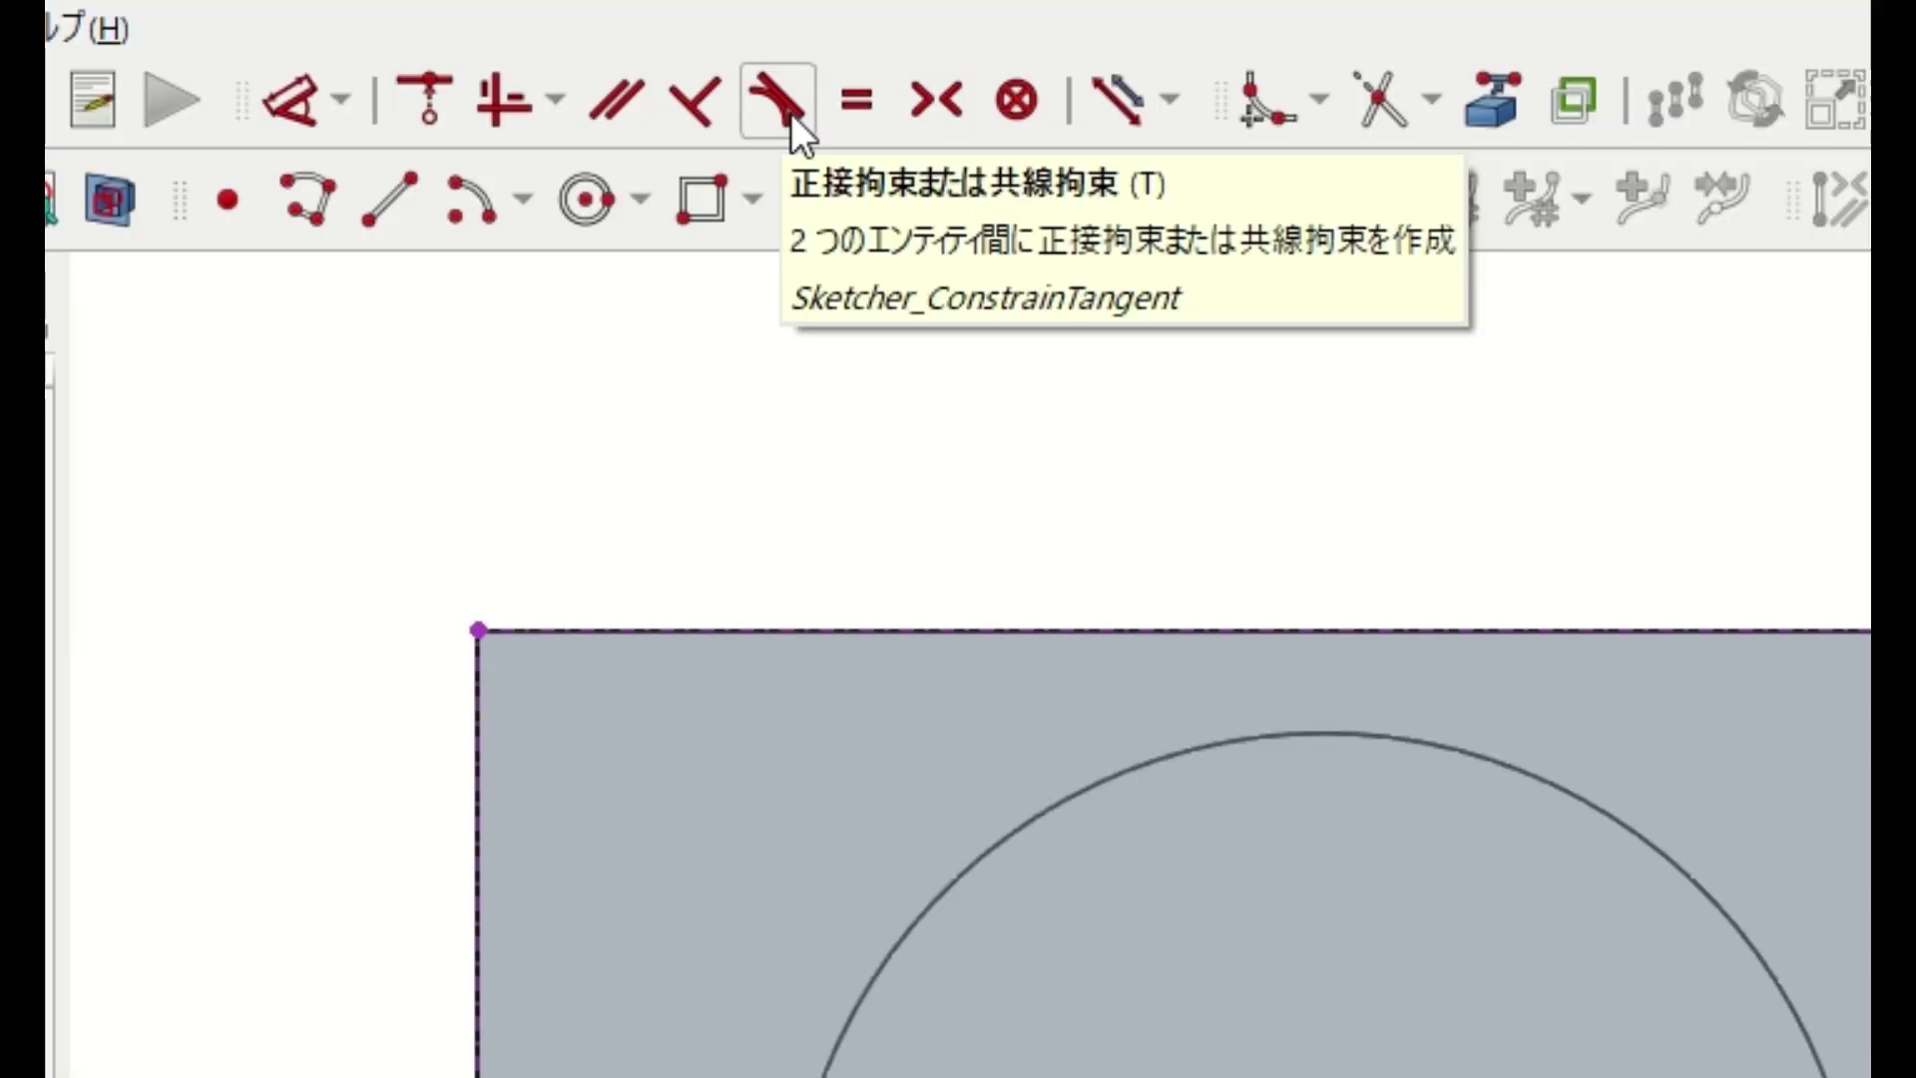
Constrain the circle tangent to the block's top edge and its left edge.
left_click(791, 112)
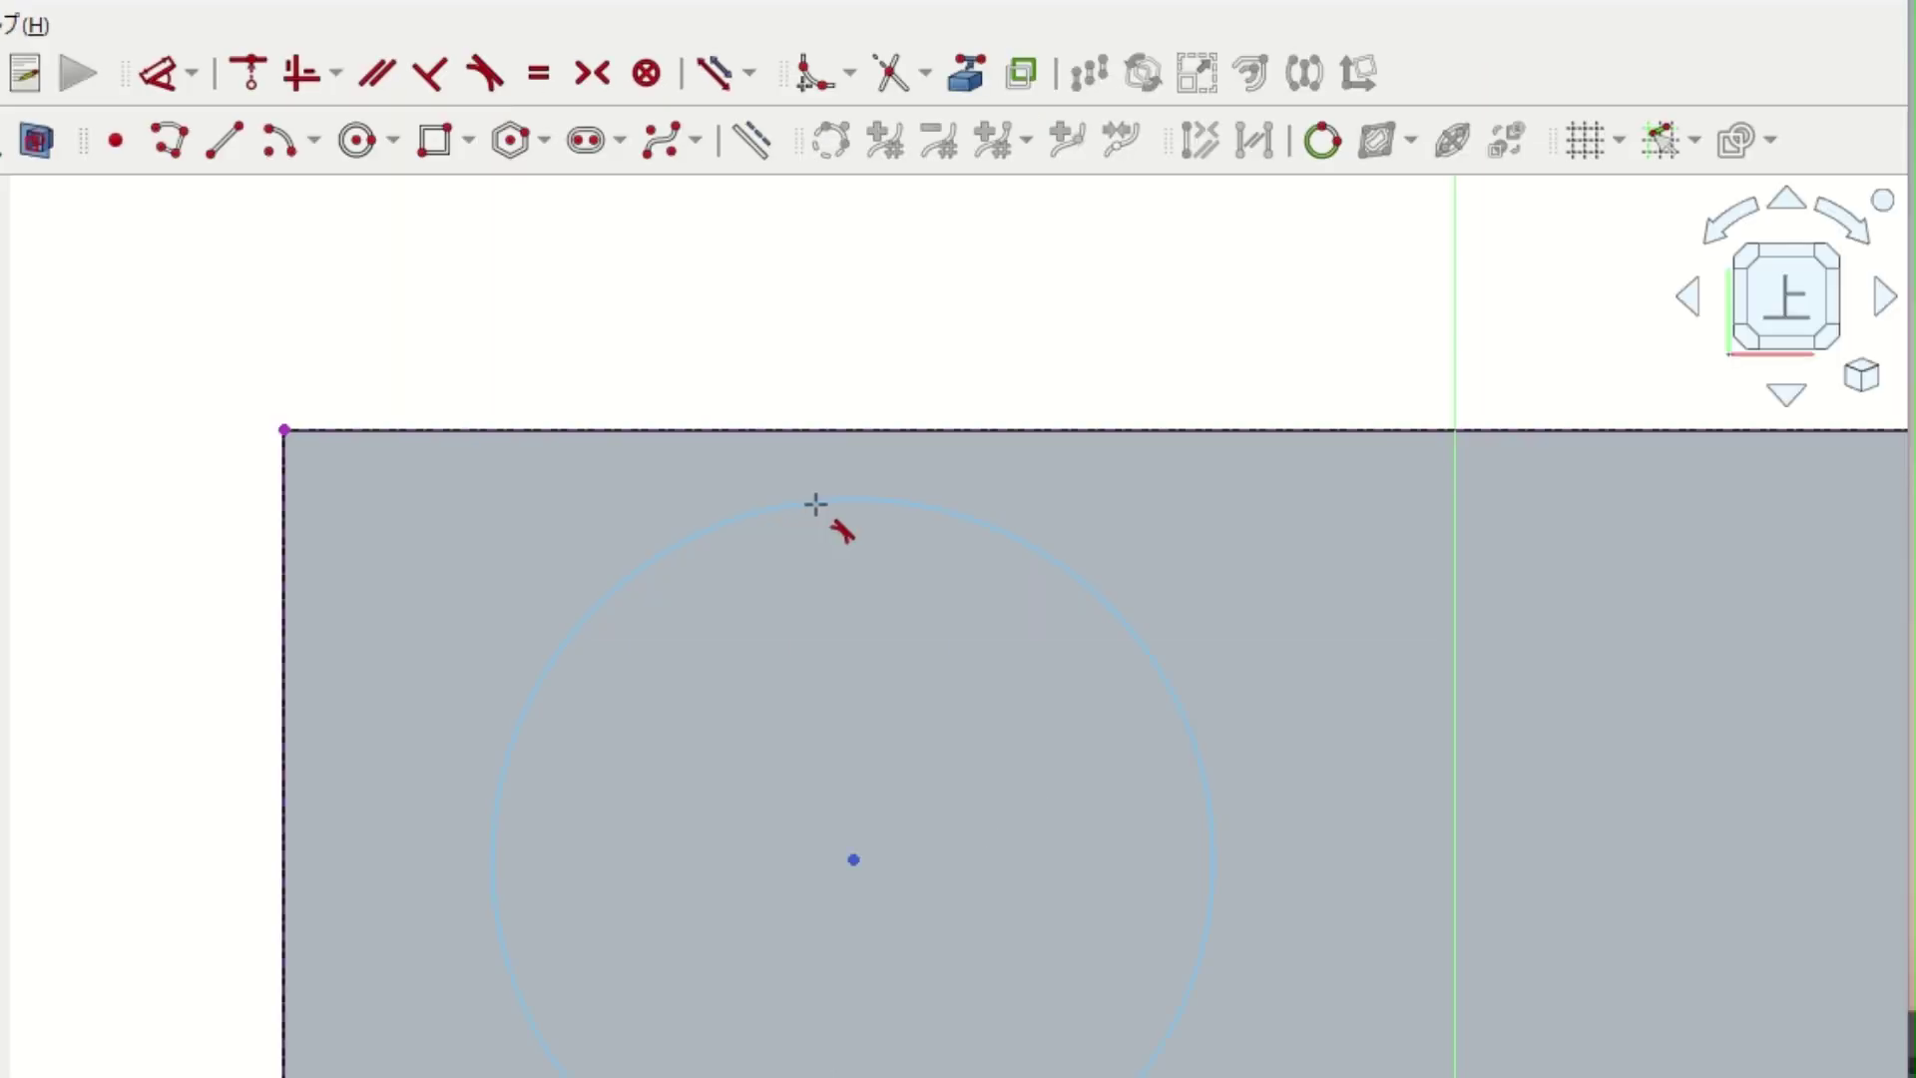
left_click(817, 500)
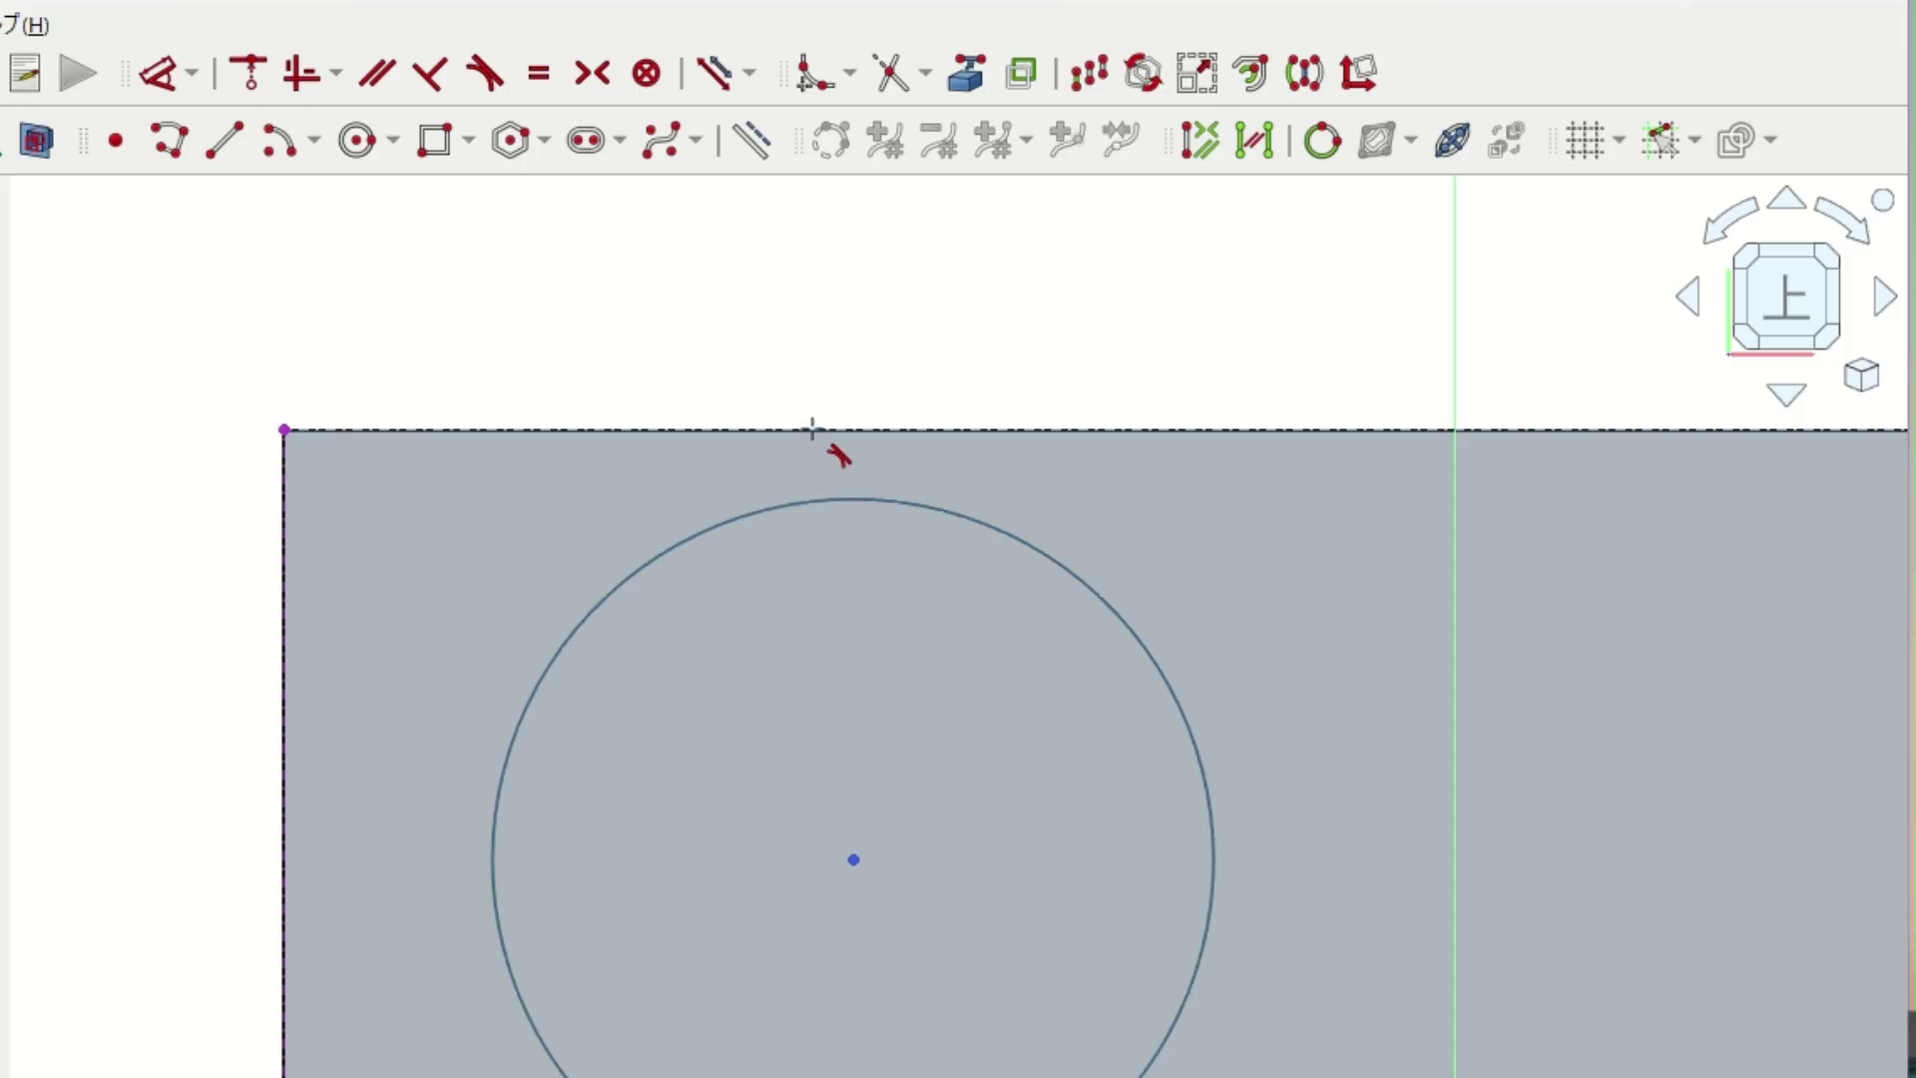
left_click(812, 429)
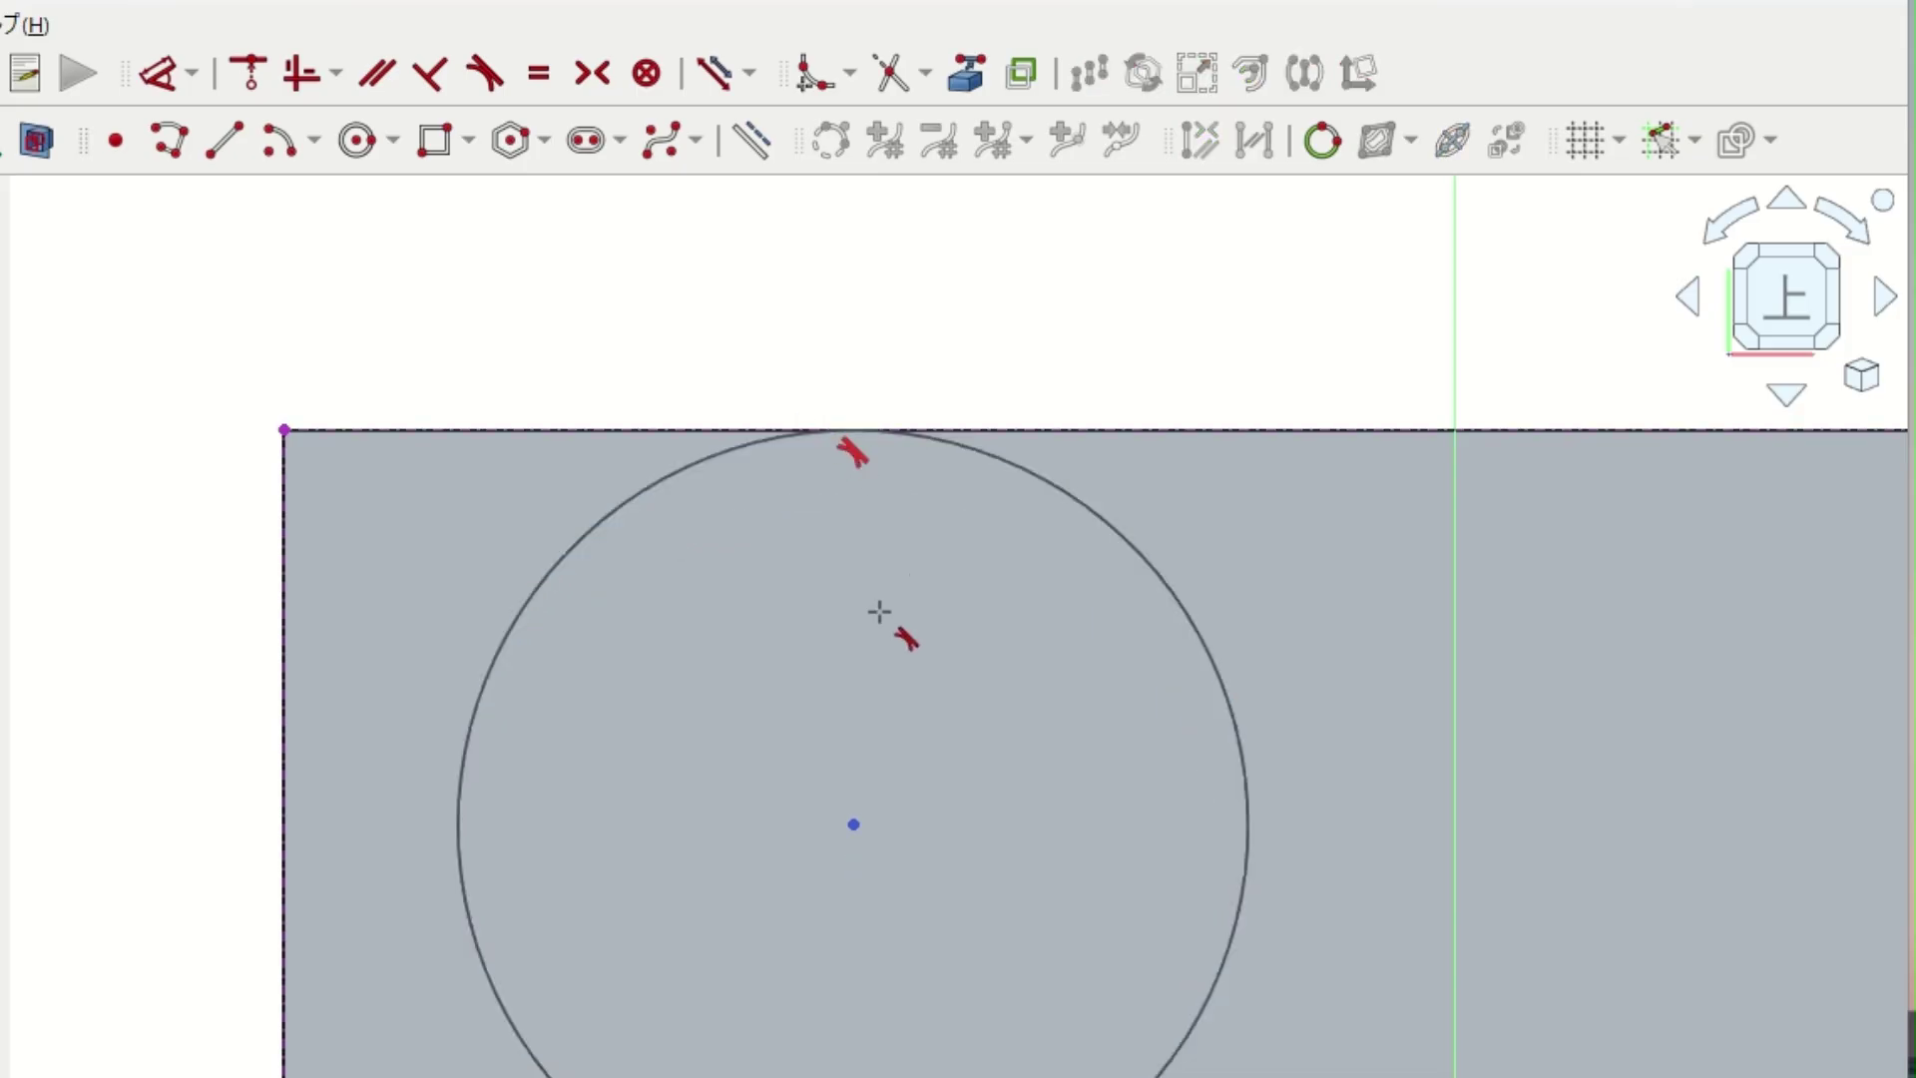
left_click(457, 811)
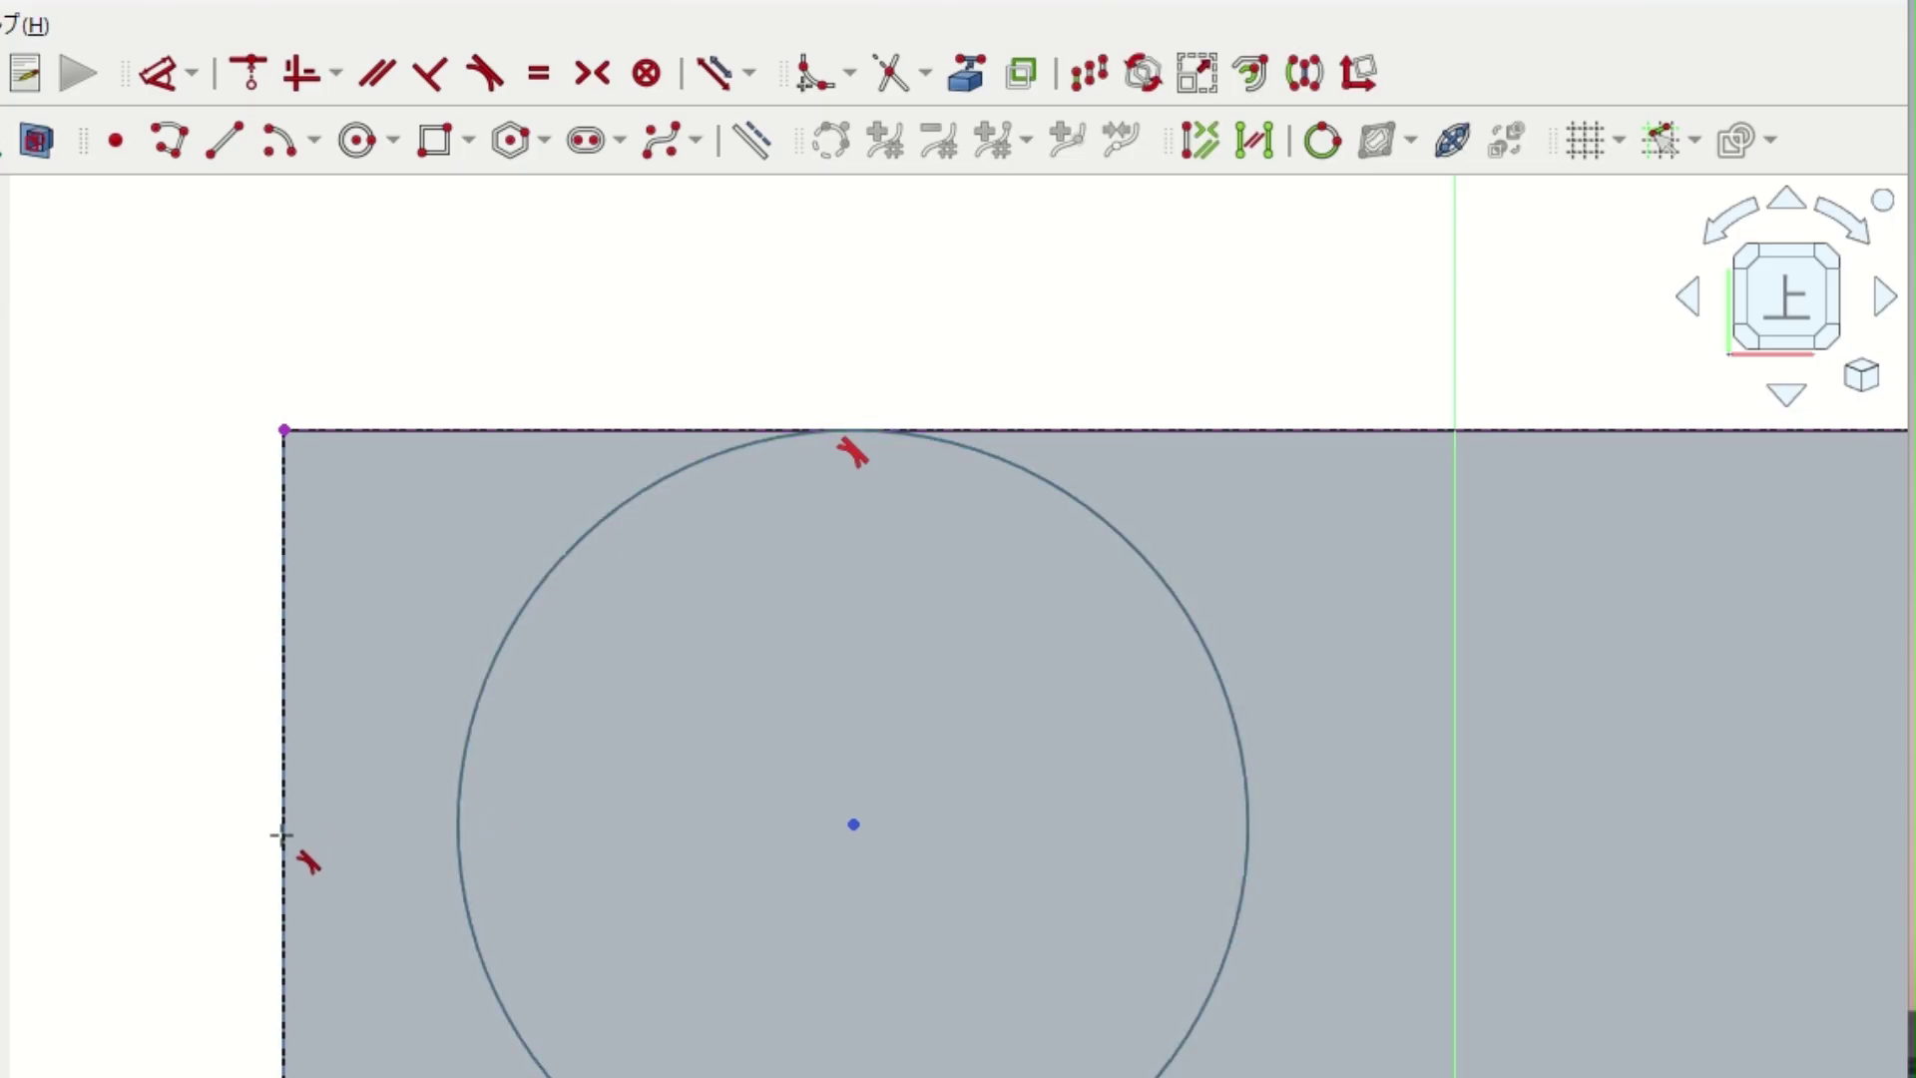
left_click(283, 835)
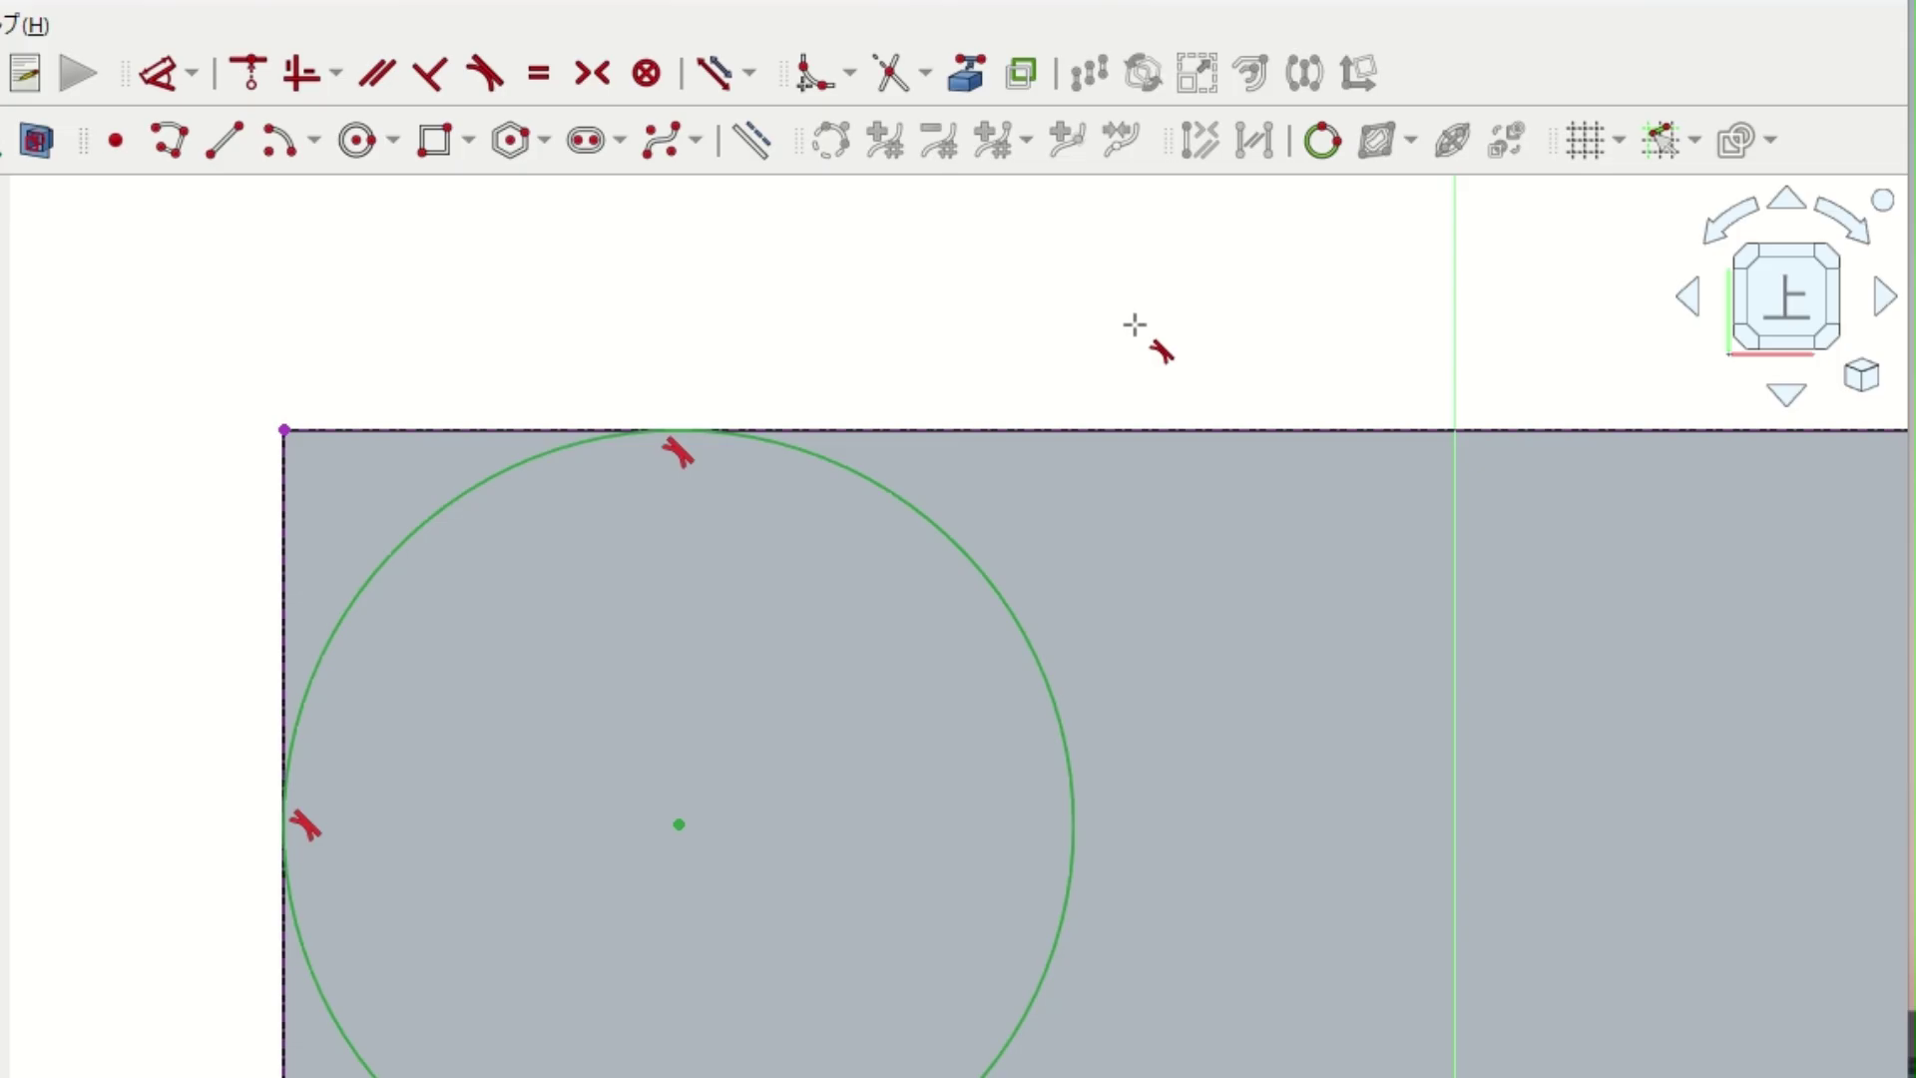
key("Escape")
key("Escape")
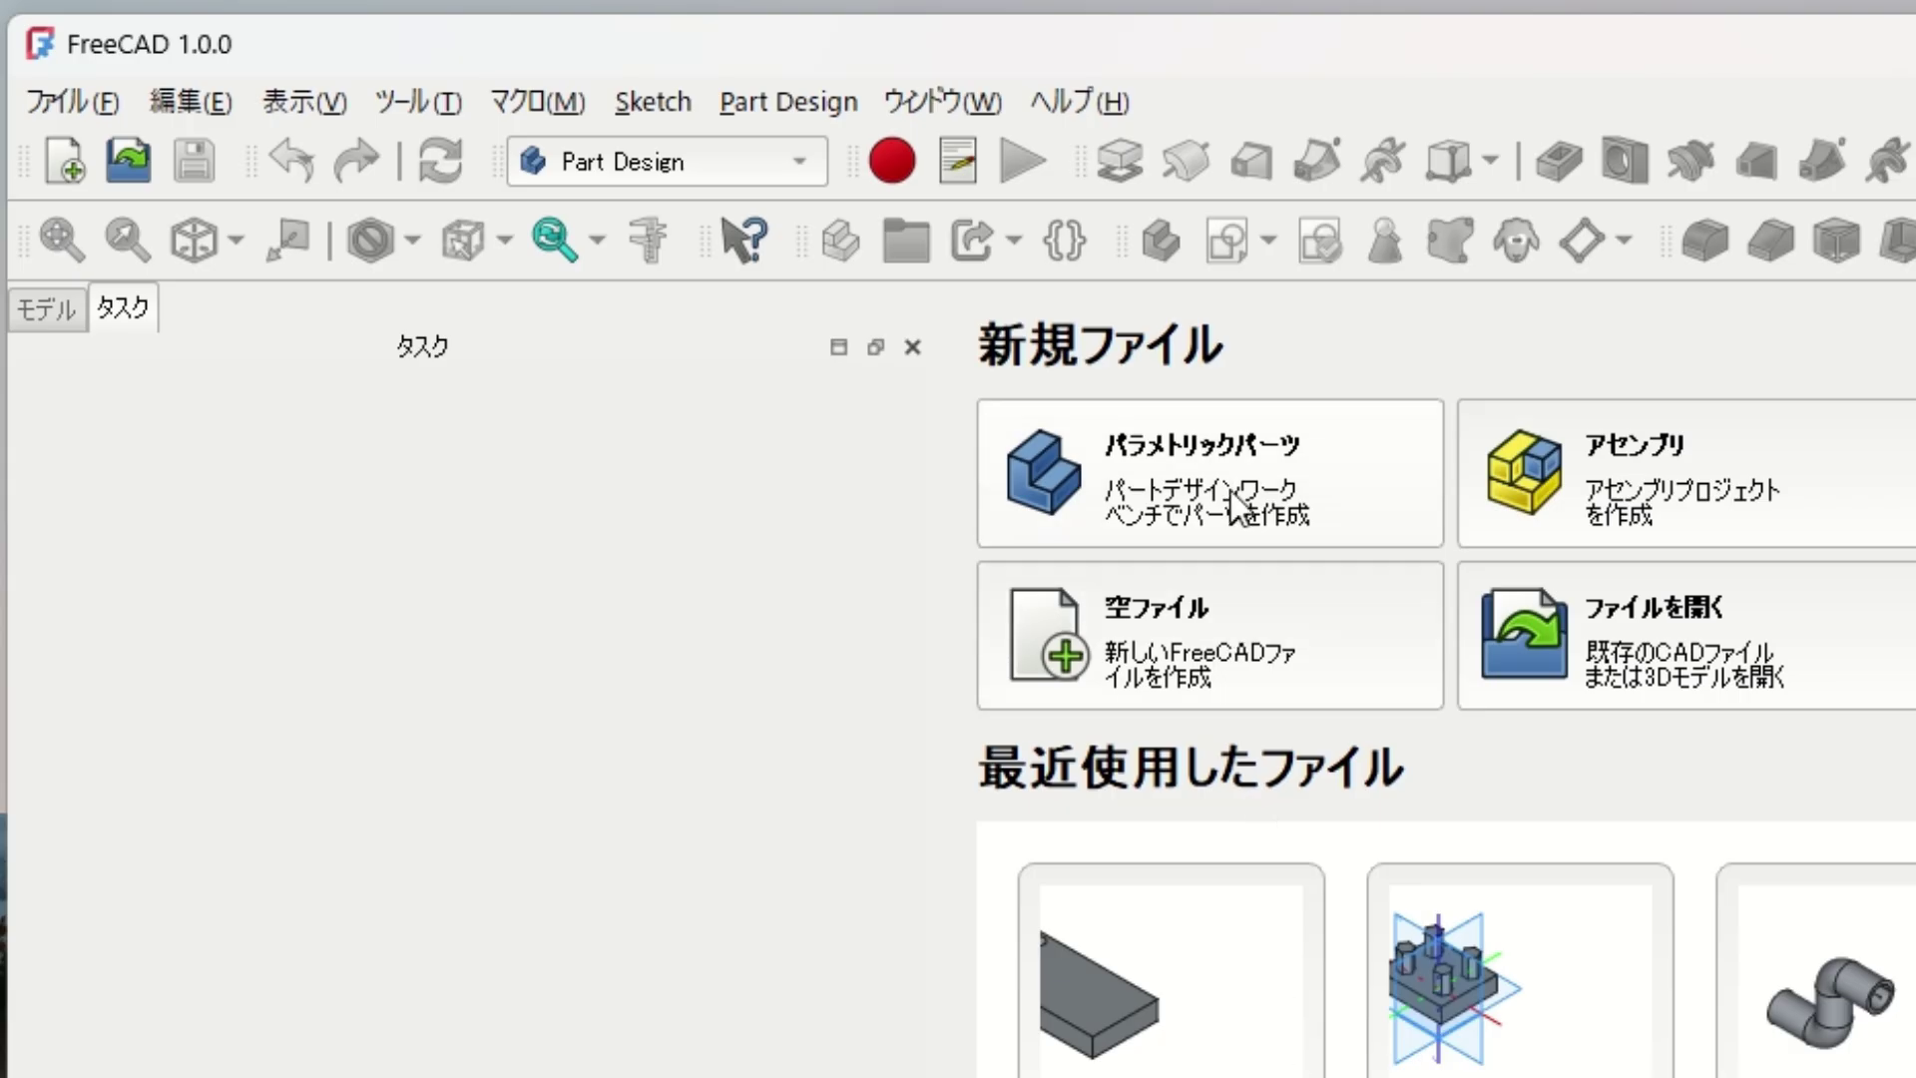
Create a fresh Part Design part with an XY-plane sketch and place a hexagon's centre.
left_click(1230, 461)
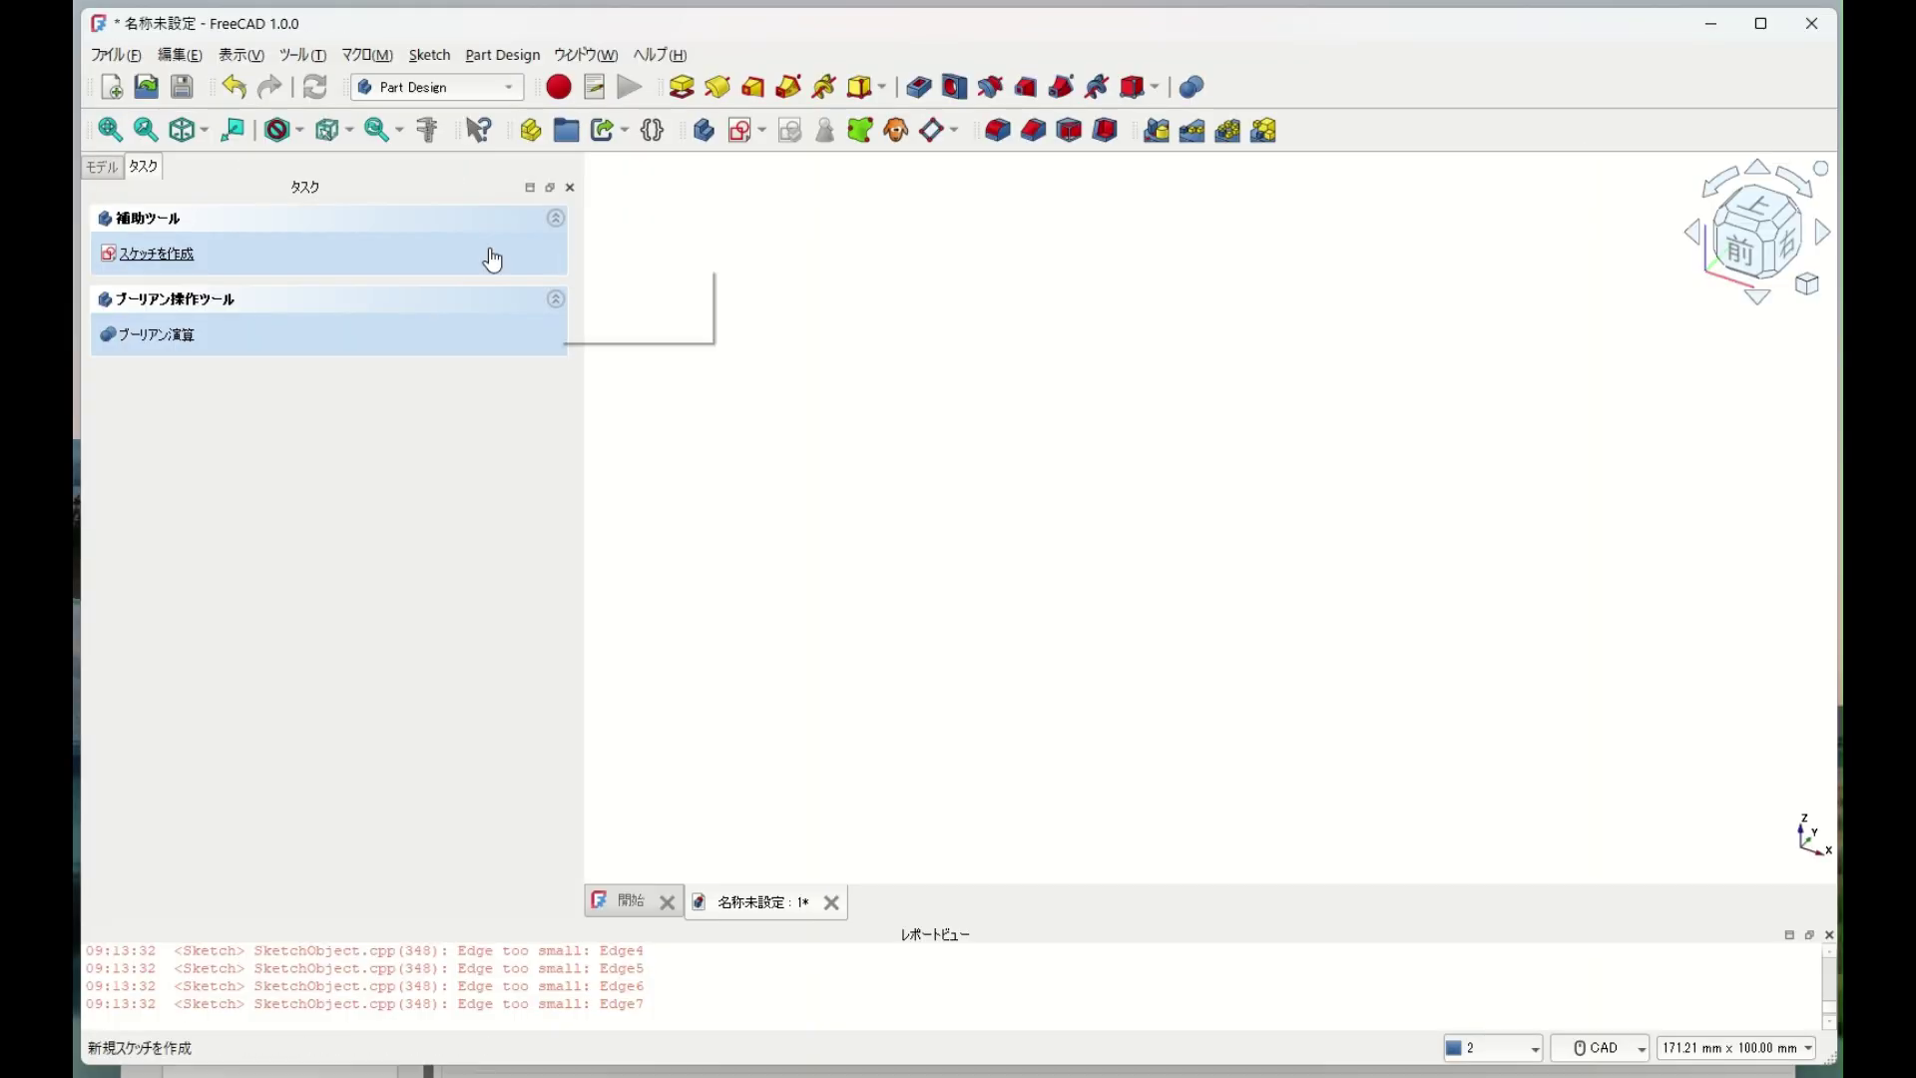
left_click(499, 257)
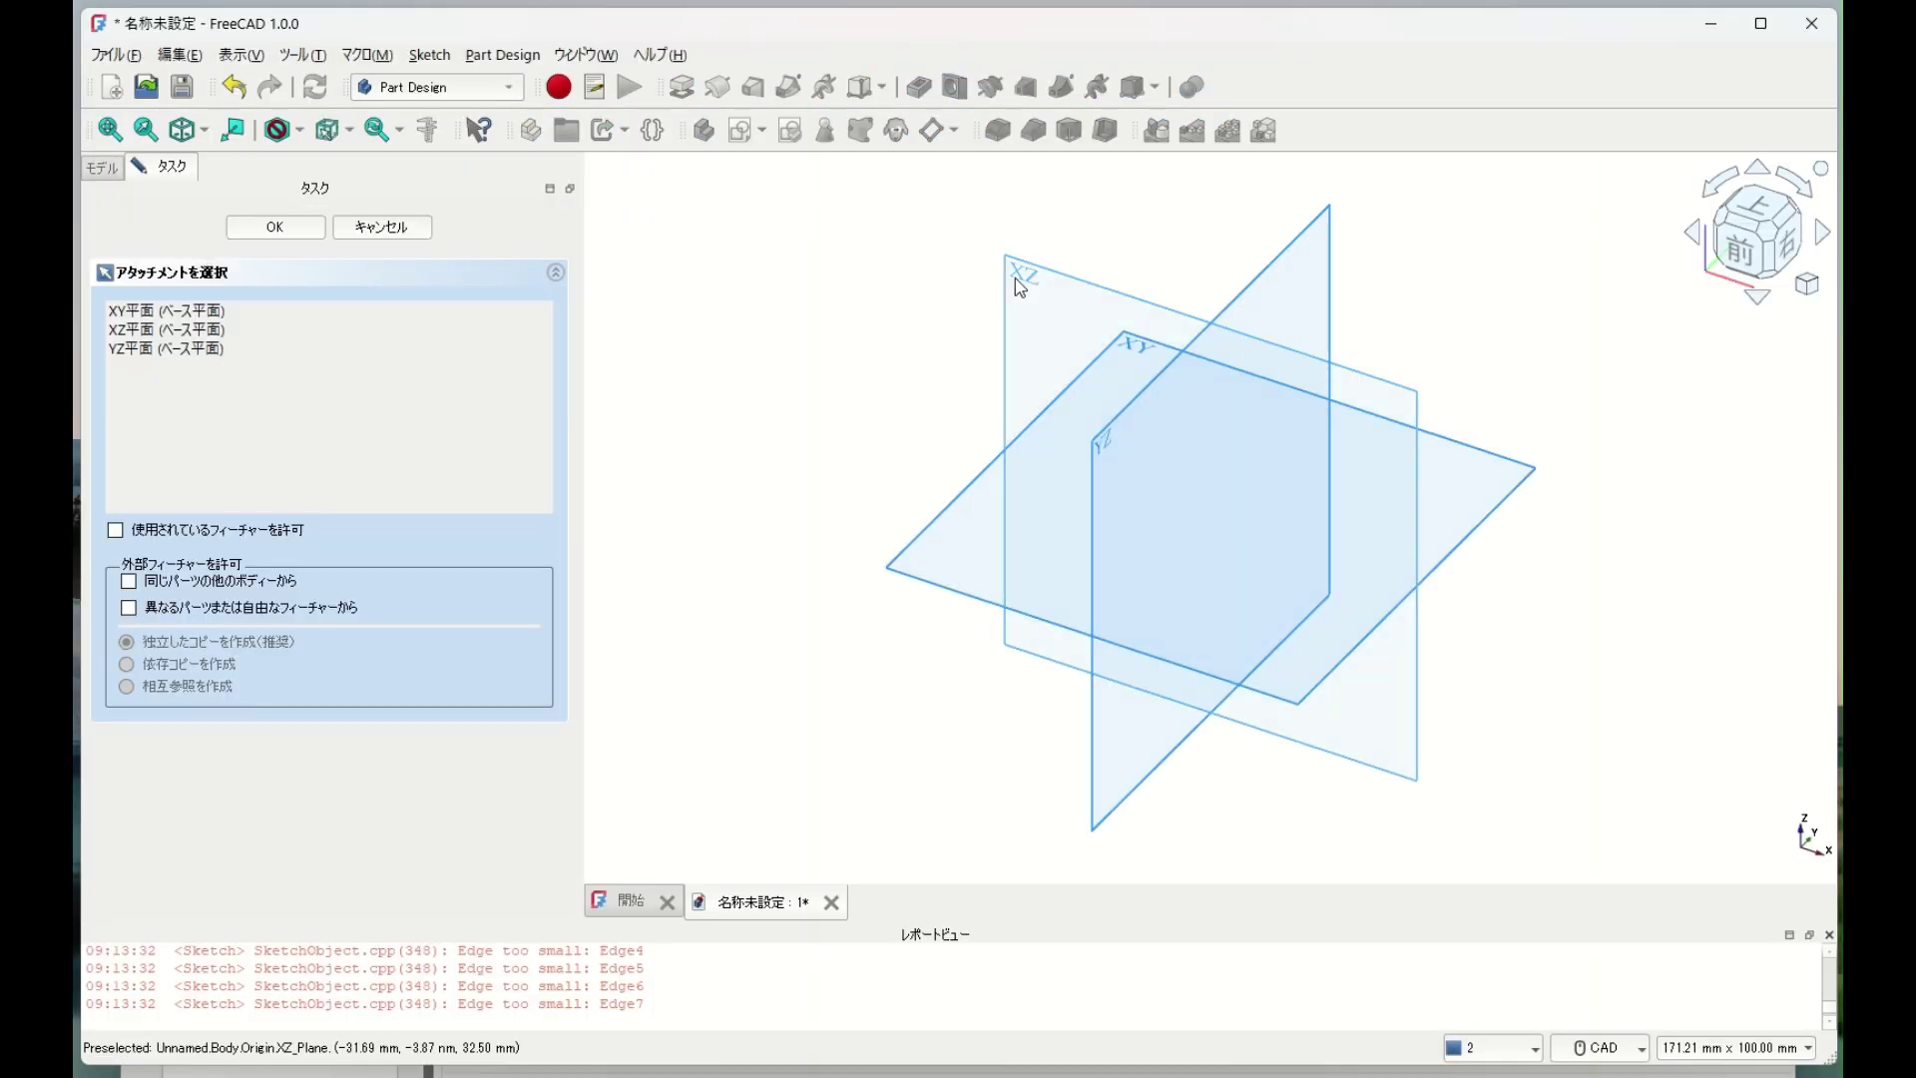
left_click(1131, 356)
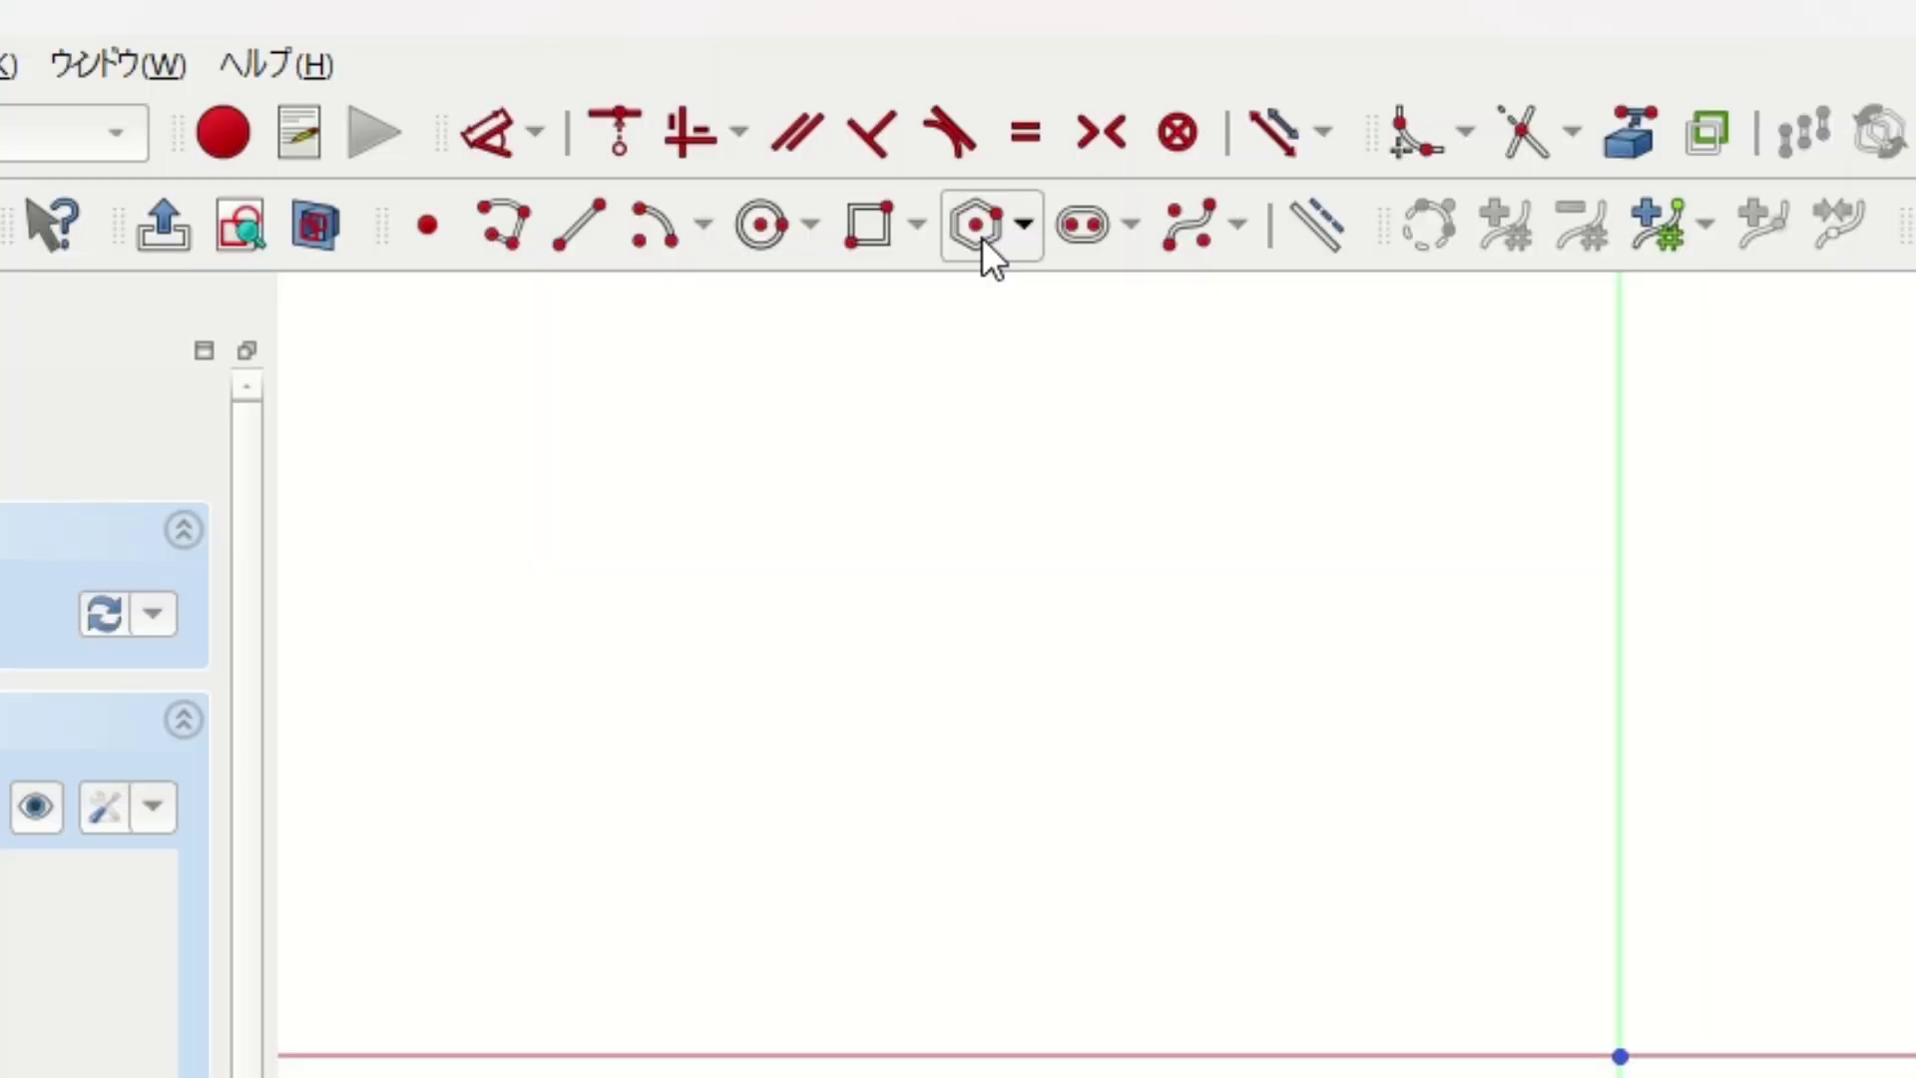
left_click(915, 130)
left_click(887, 390)
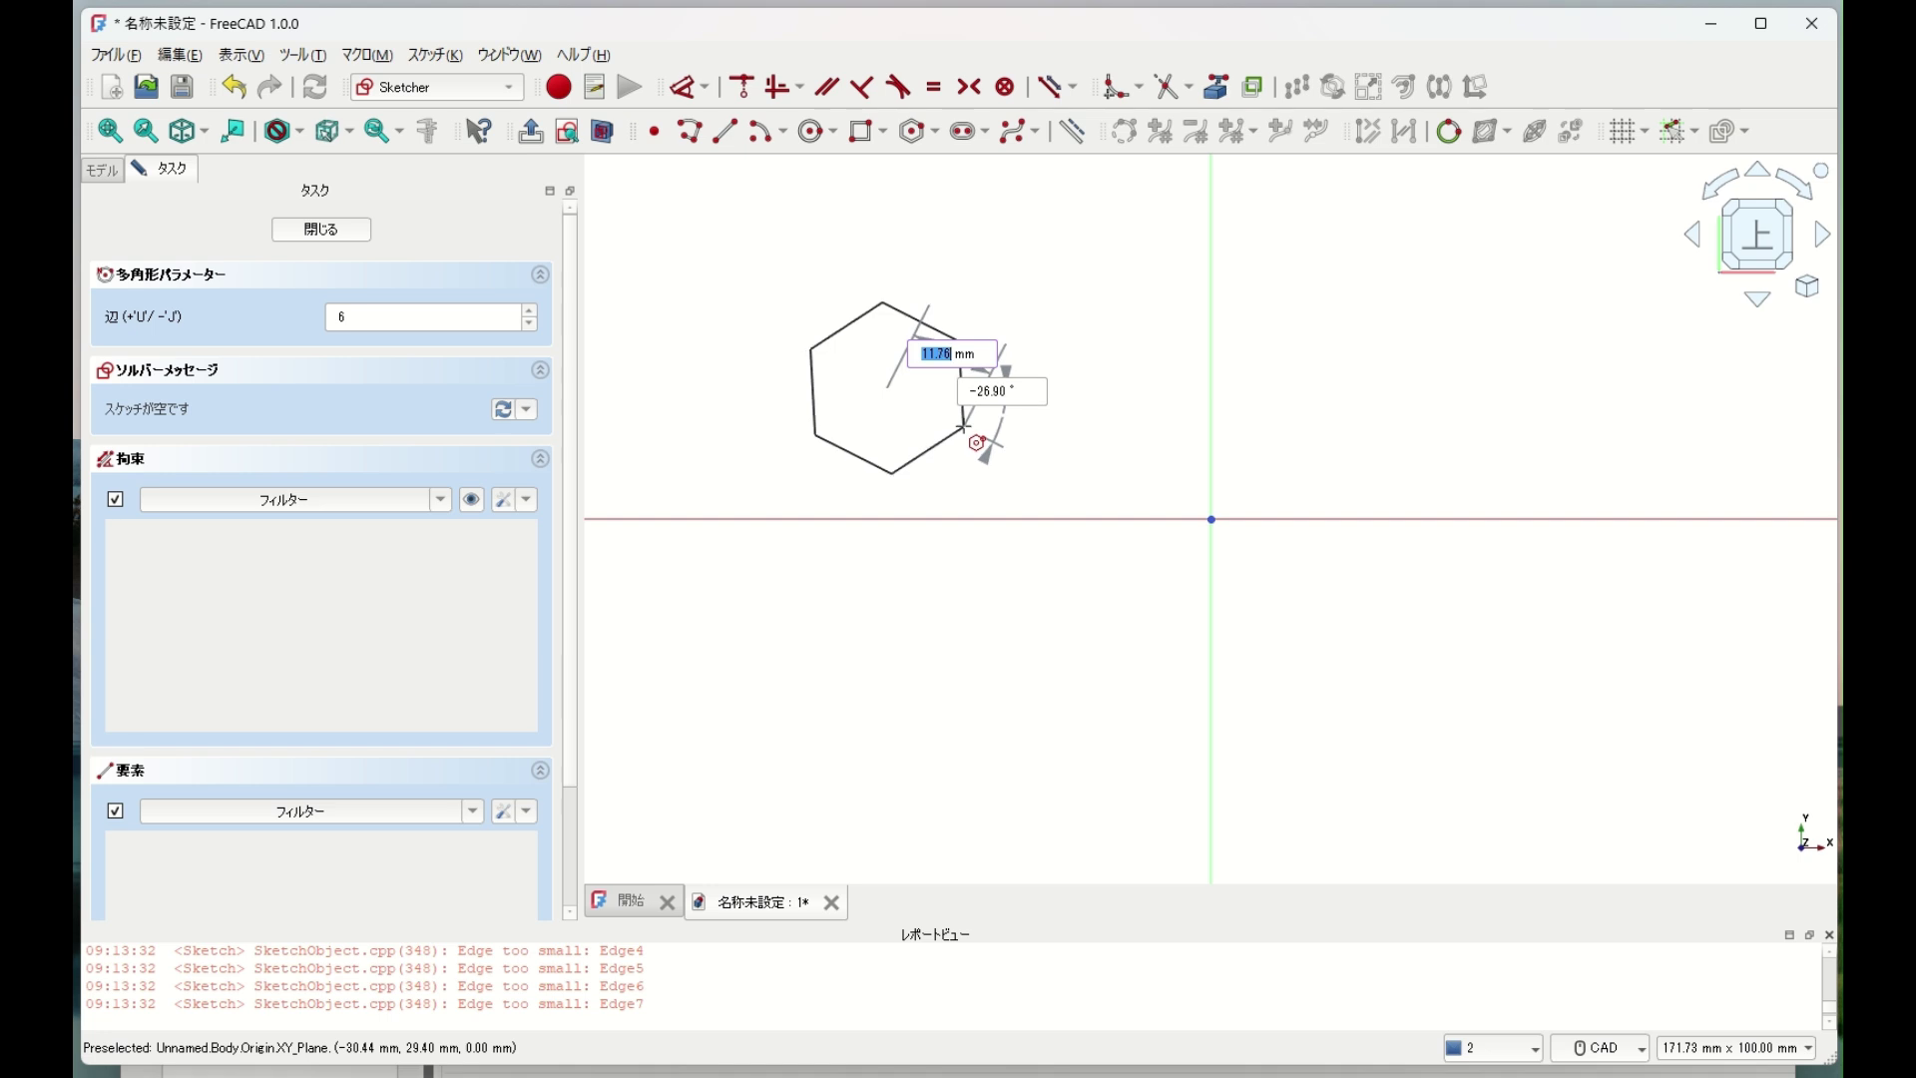
Finish the hexagon, add a 10 mm-radius triangle right of the vertical axis, and close the sketch.
left_click(964, 427)
left_click(933, 130)
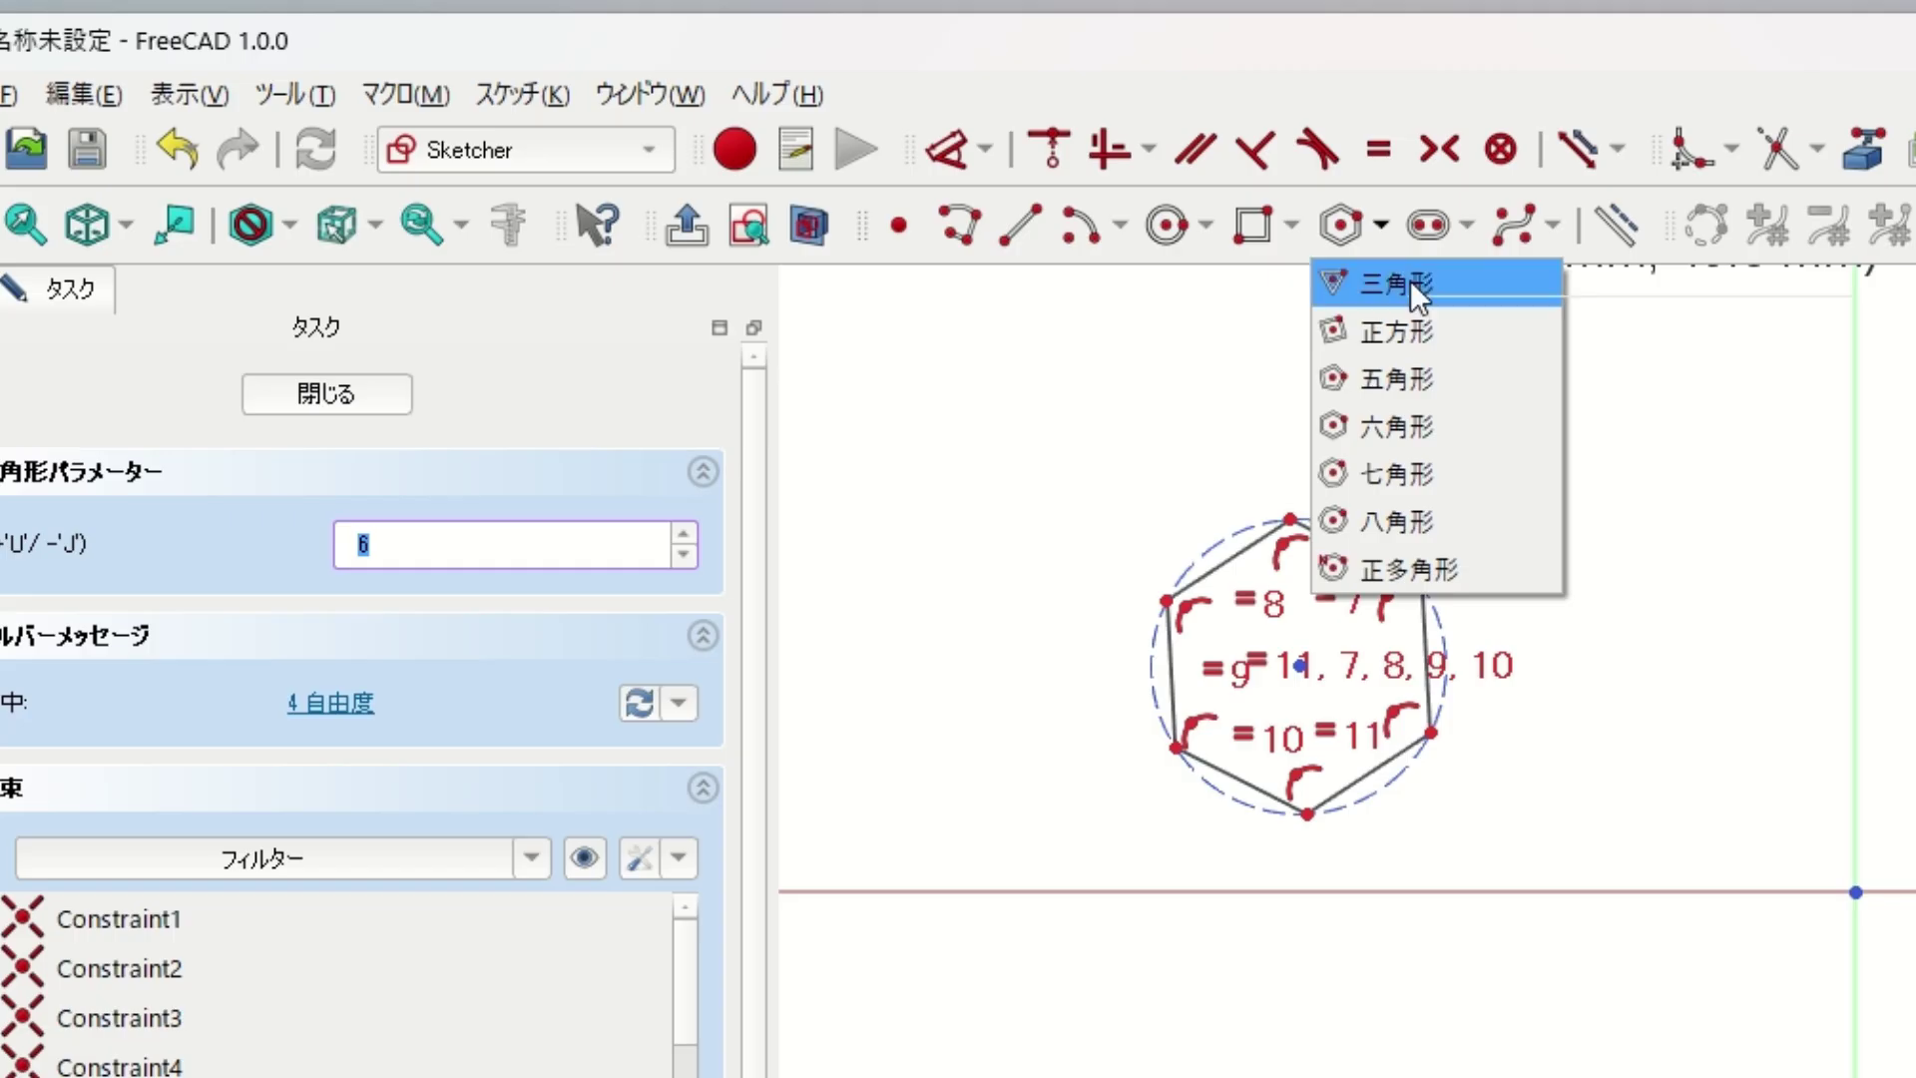
left_click(1410, 283)
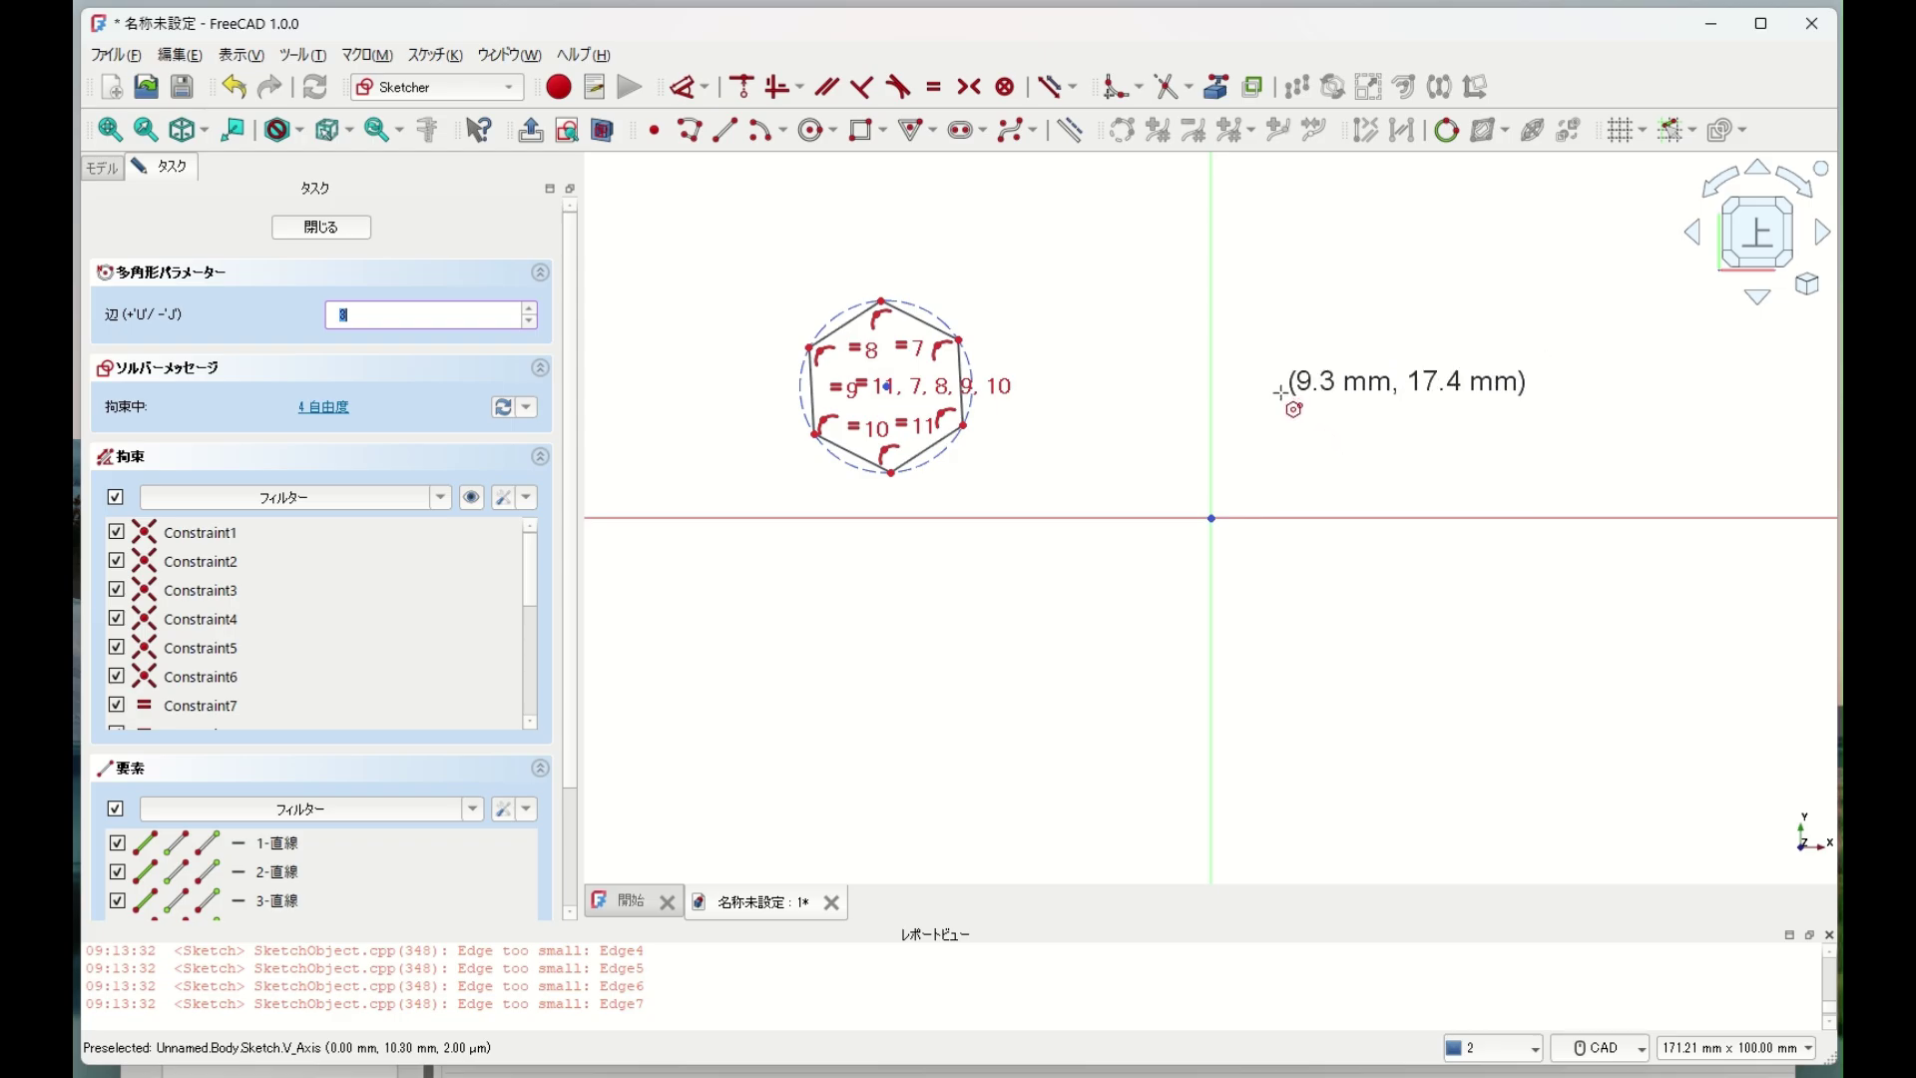
left_click(1295, 389)
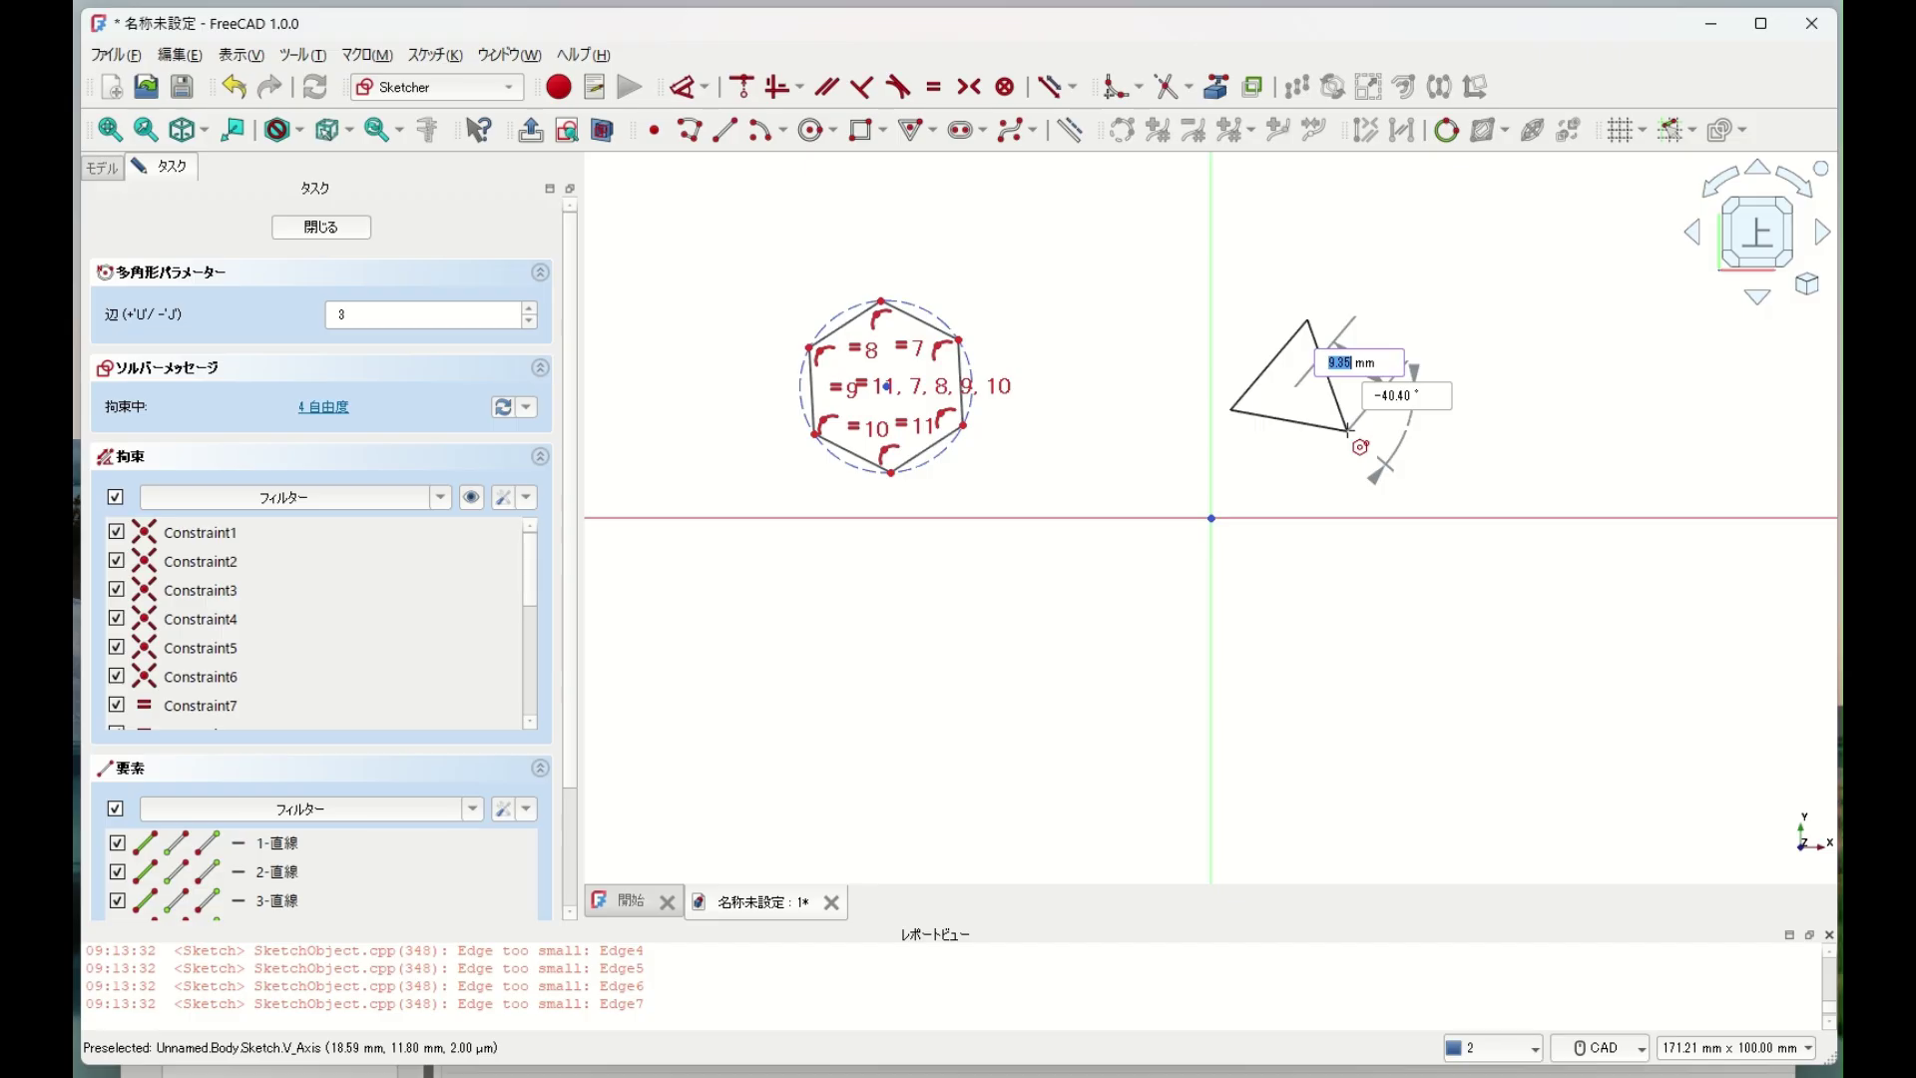
type("1")
type("0")
key("Return")
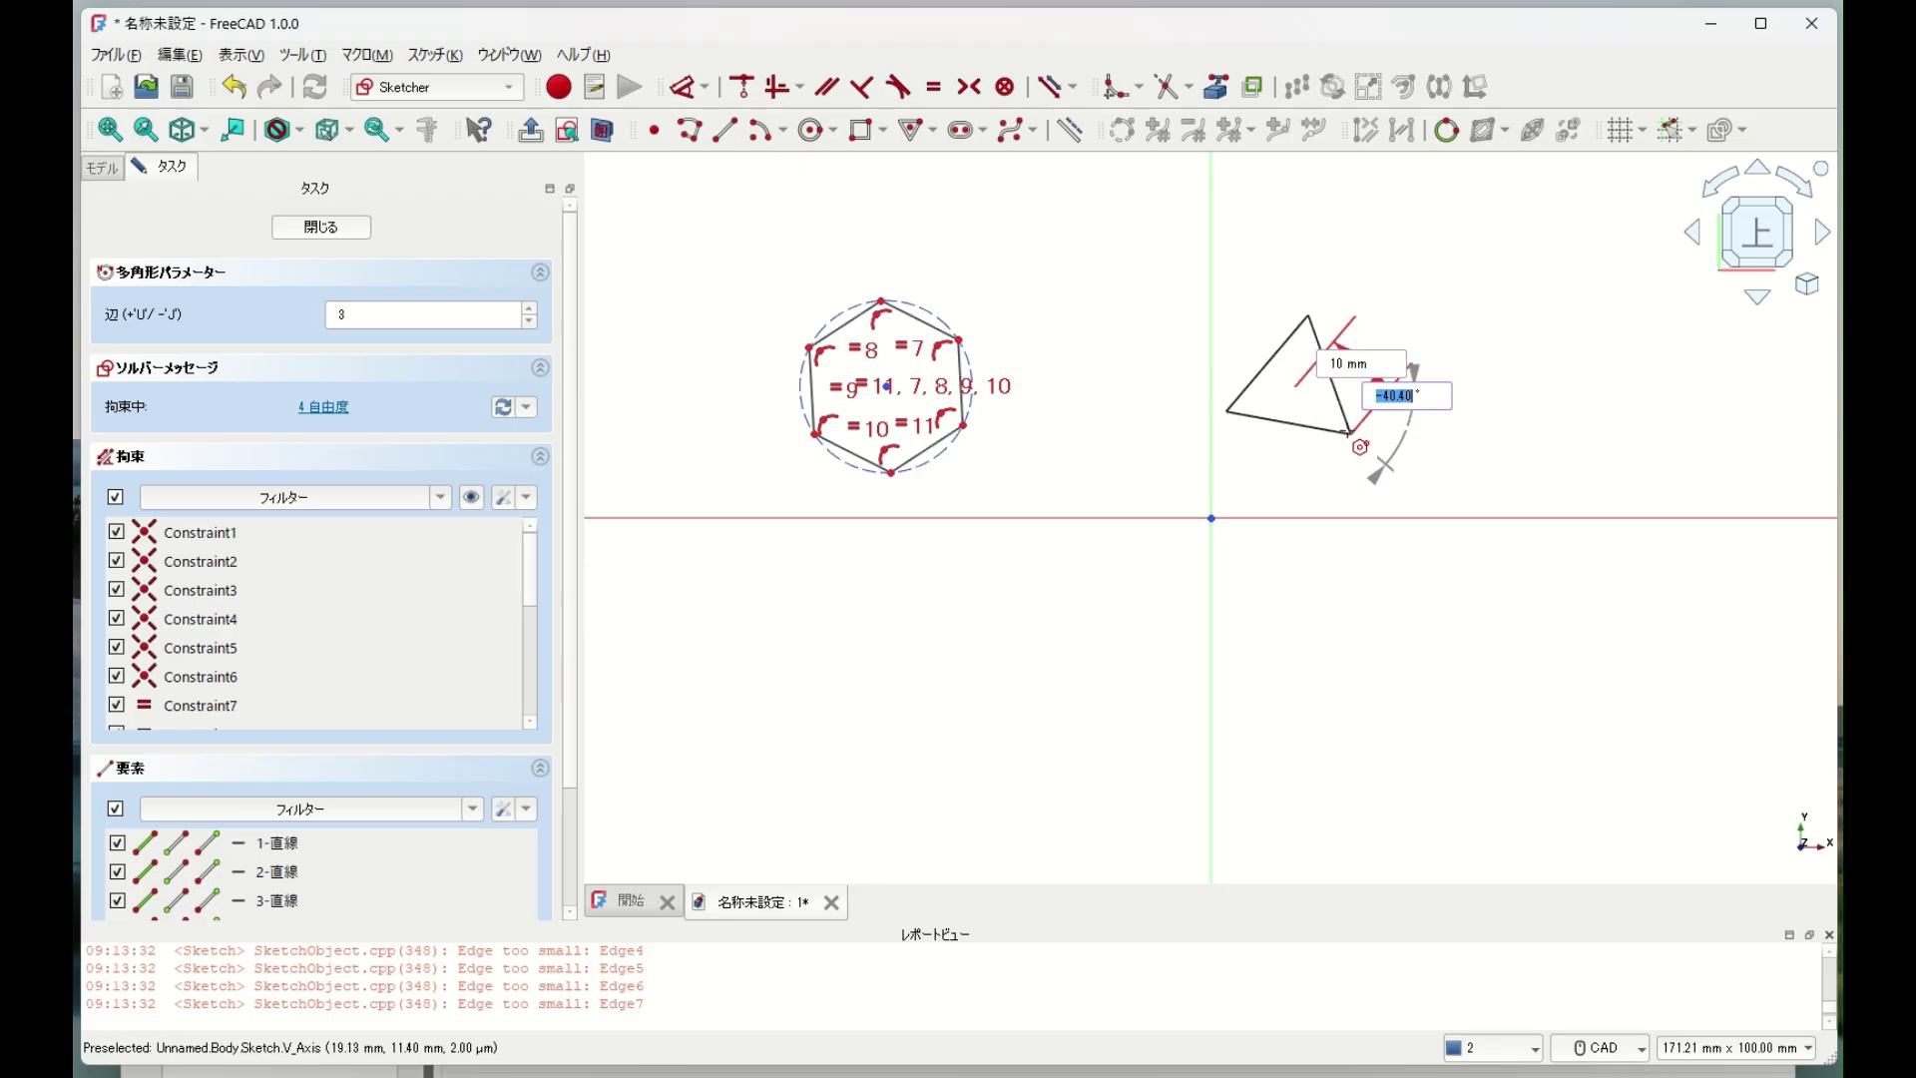
key("Return")
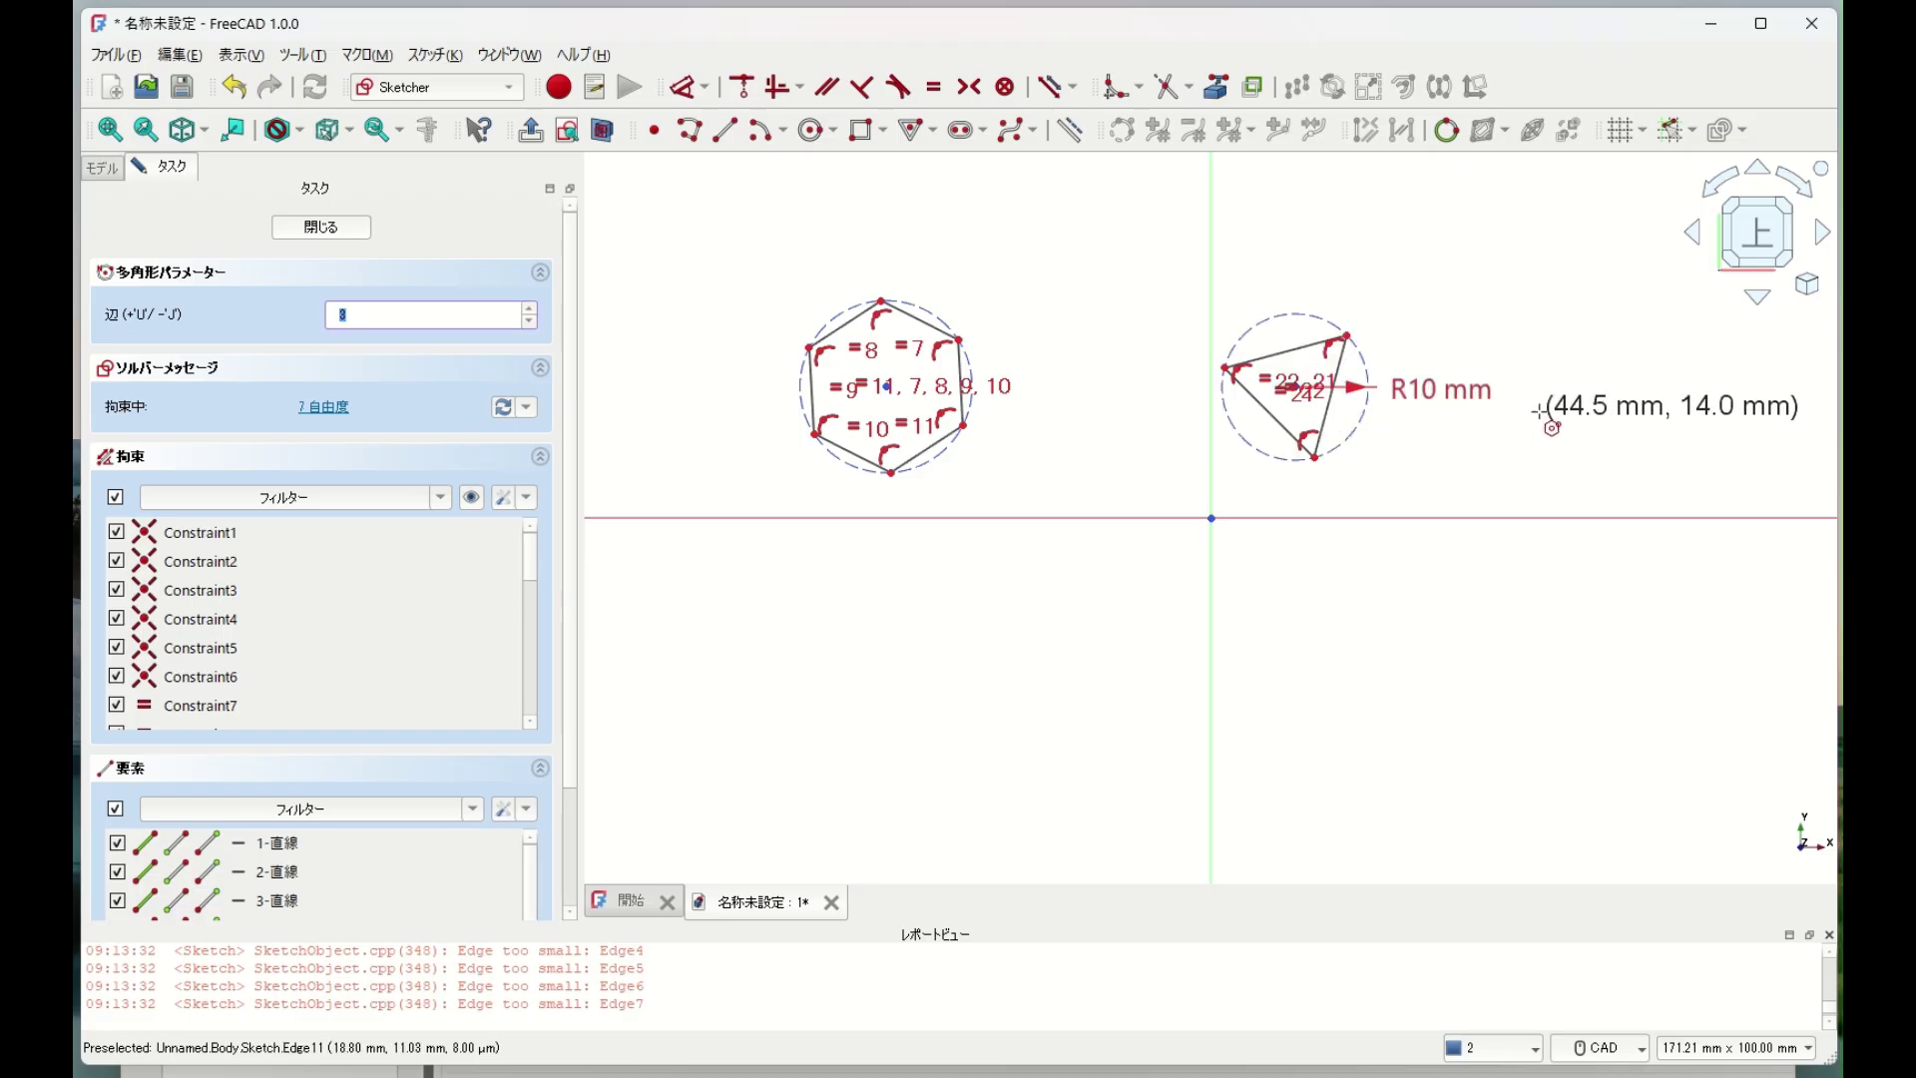
right_click(1548, 419)
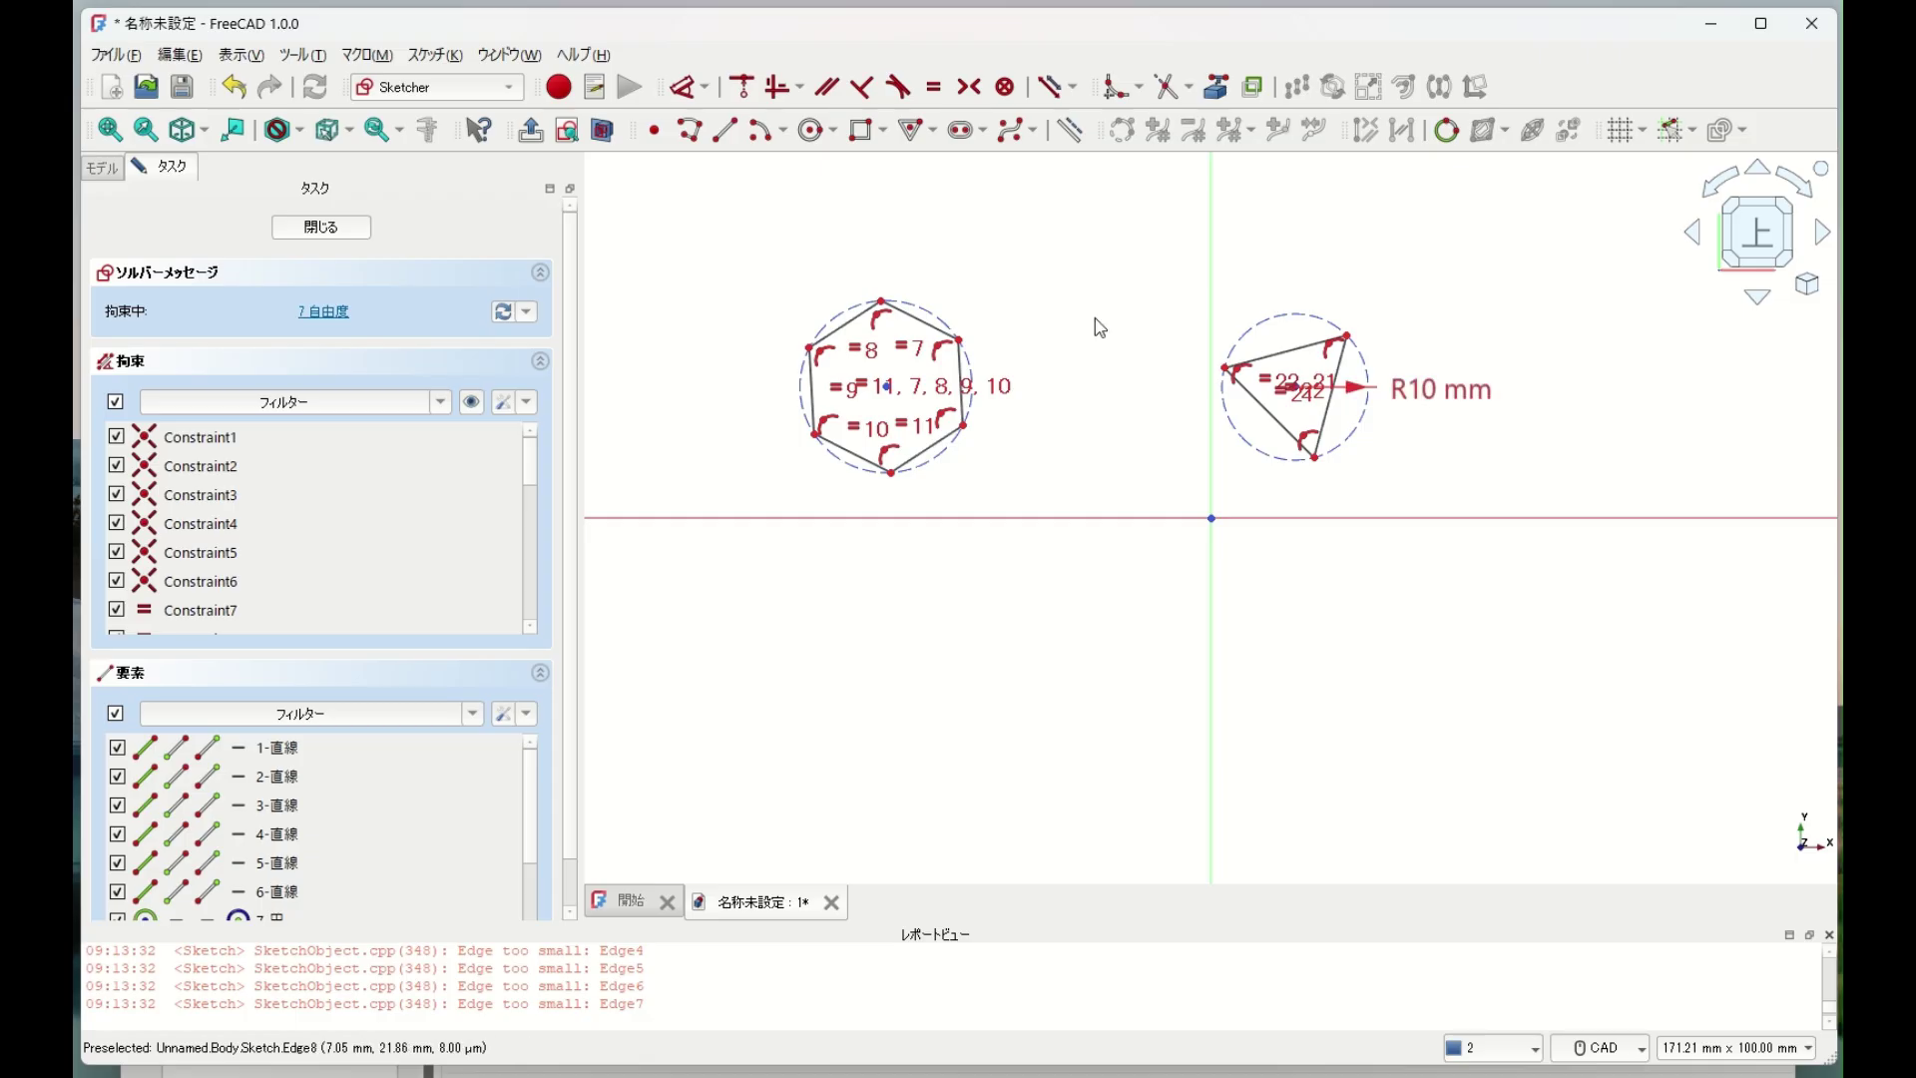
left_click(353, 235)
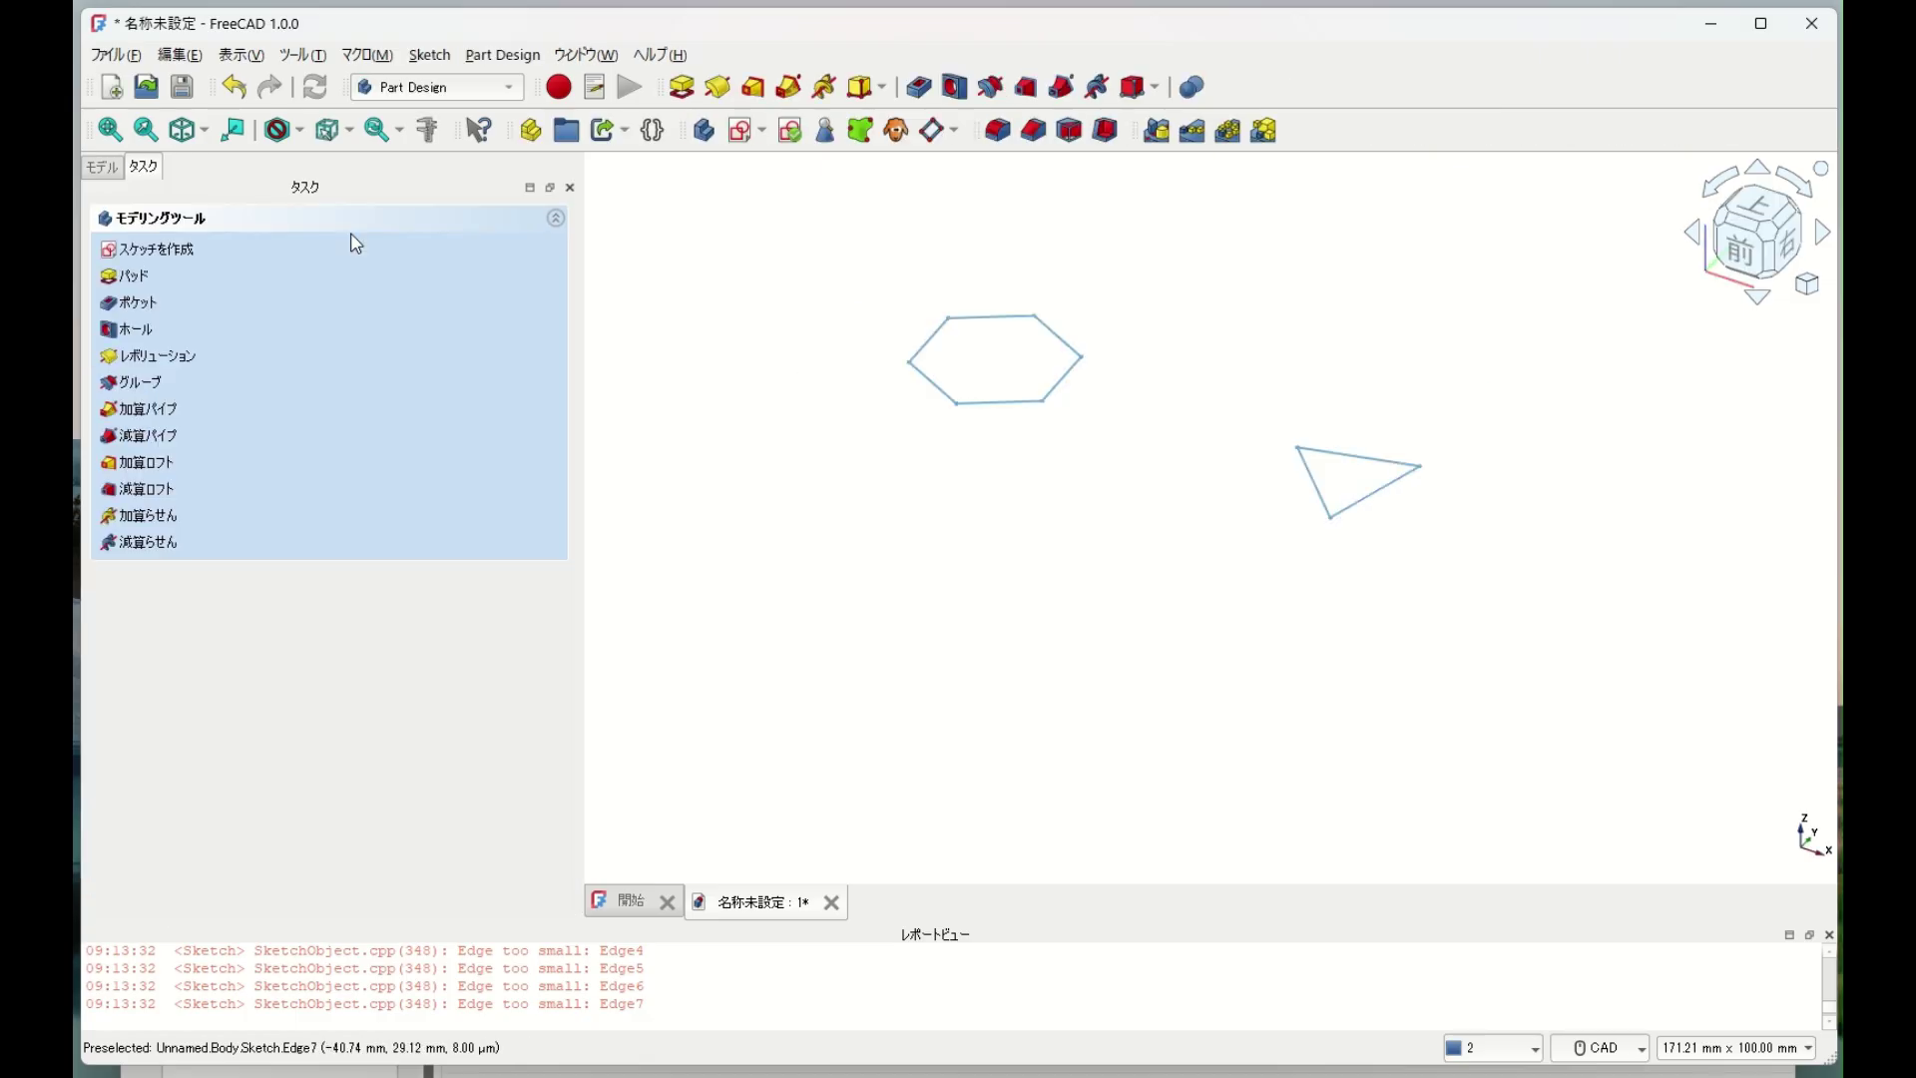
Select Body in the Model tree and start another sketch, zooming out to show the base planes.
left_click(95, 171)
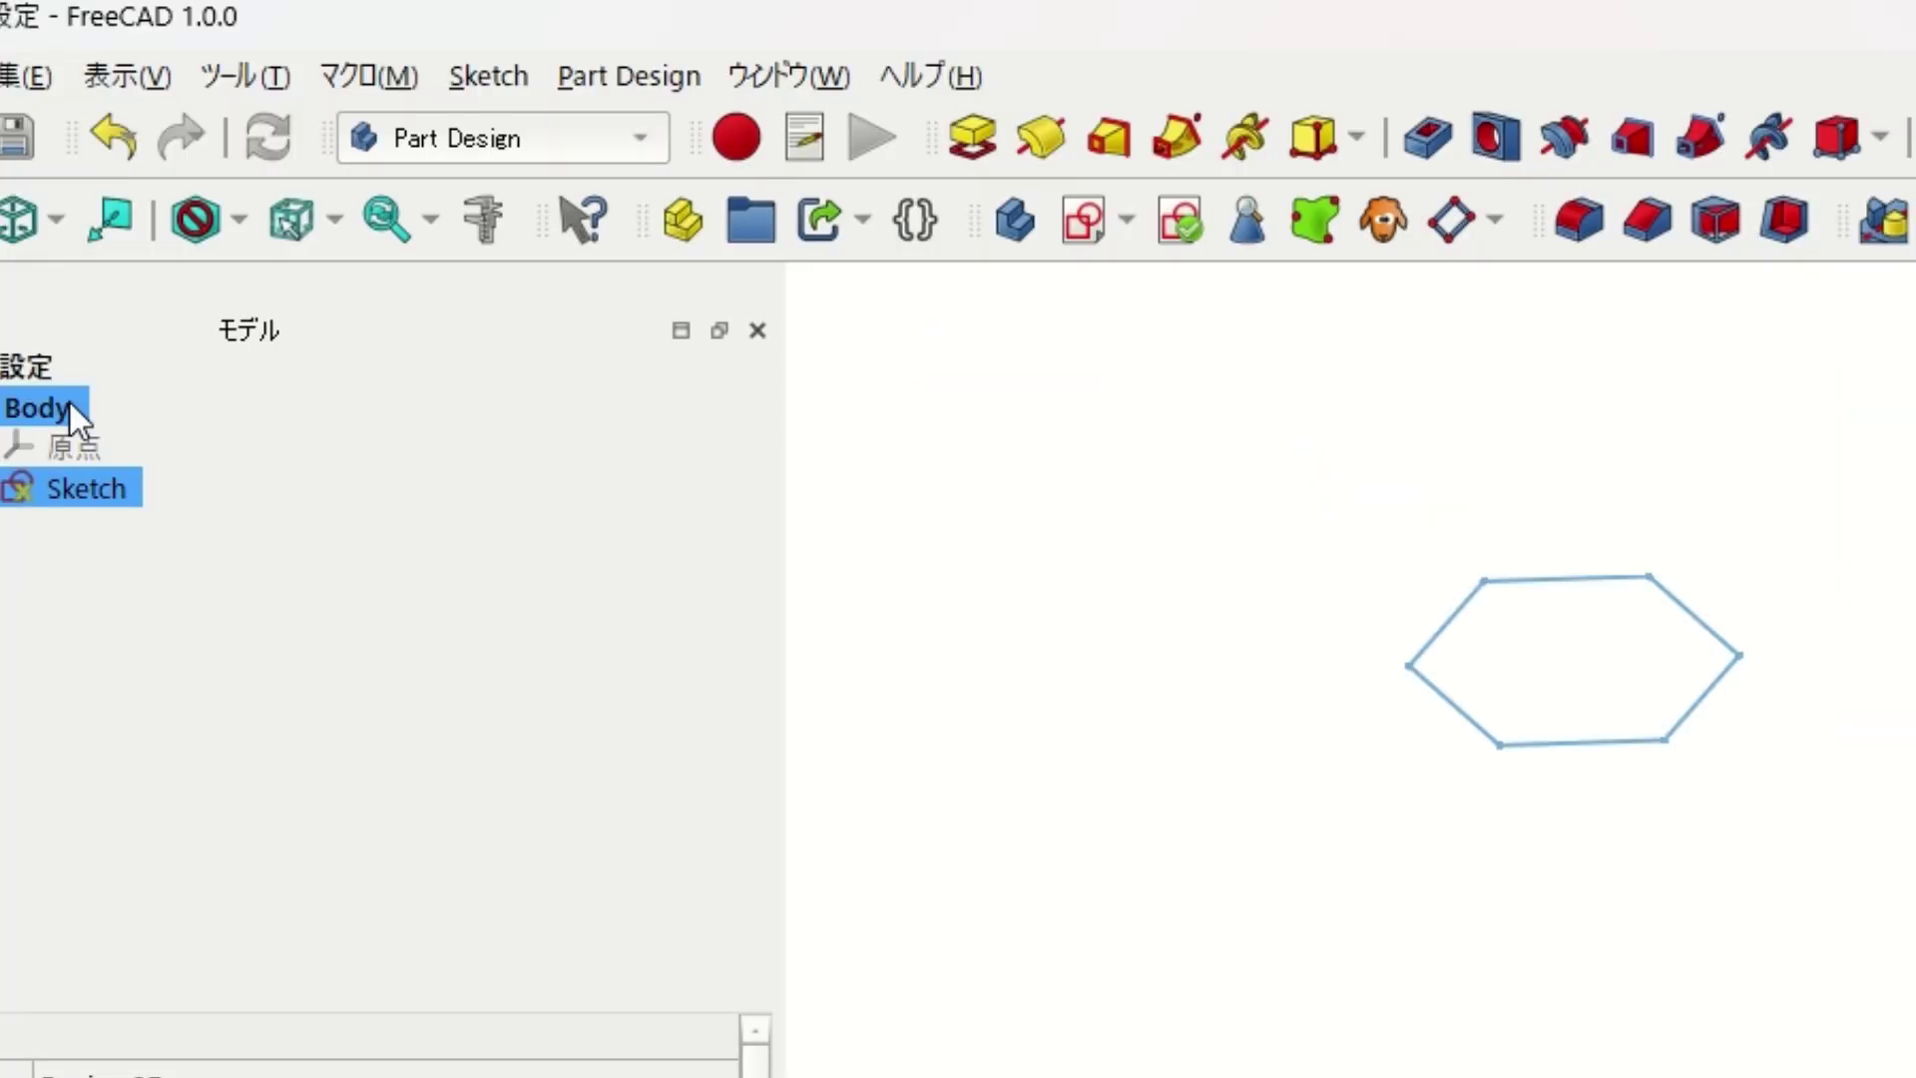
left_click(211, 226)
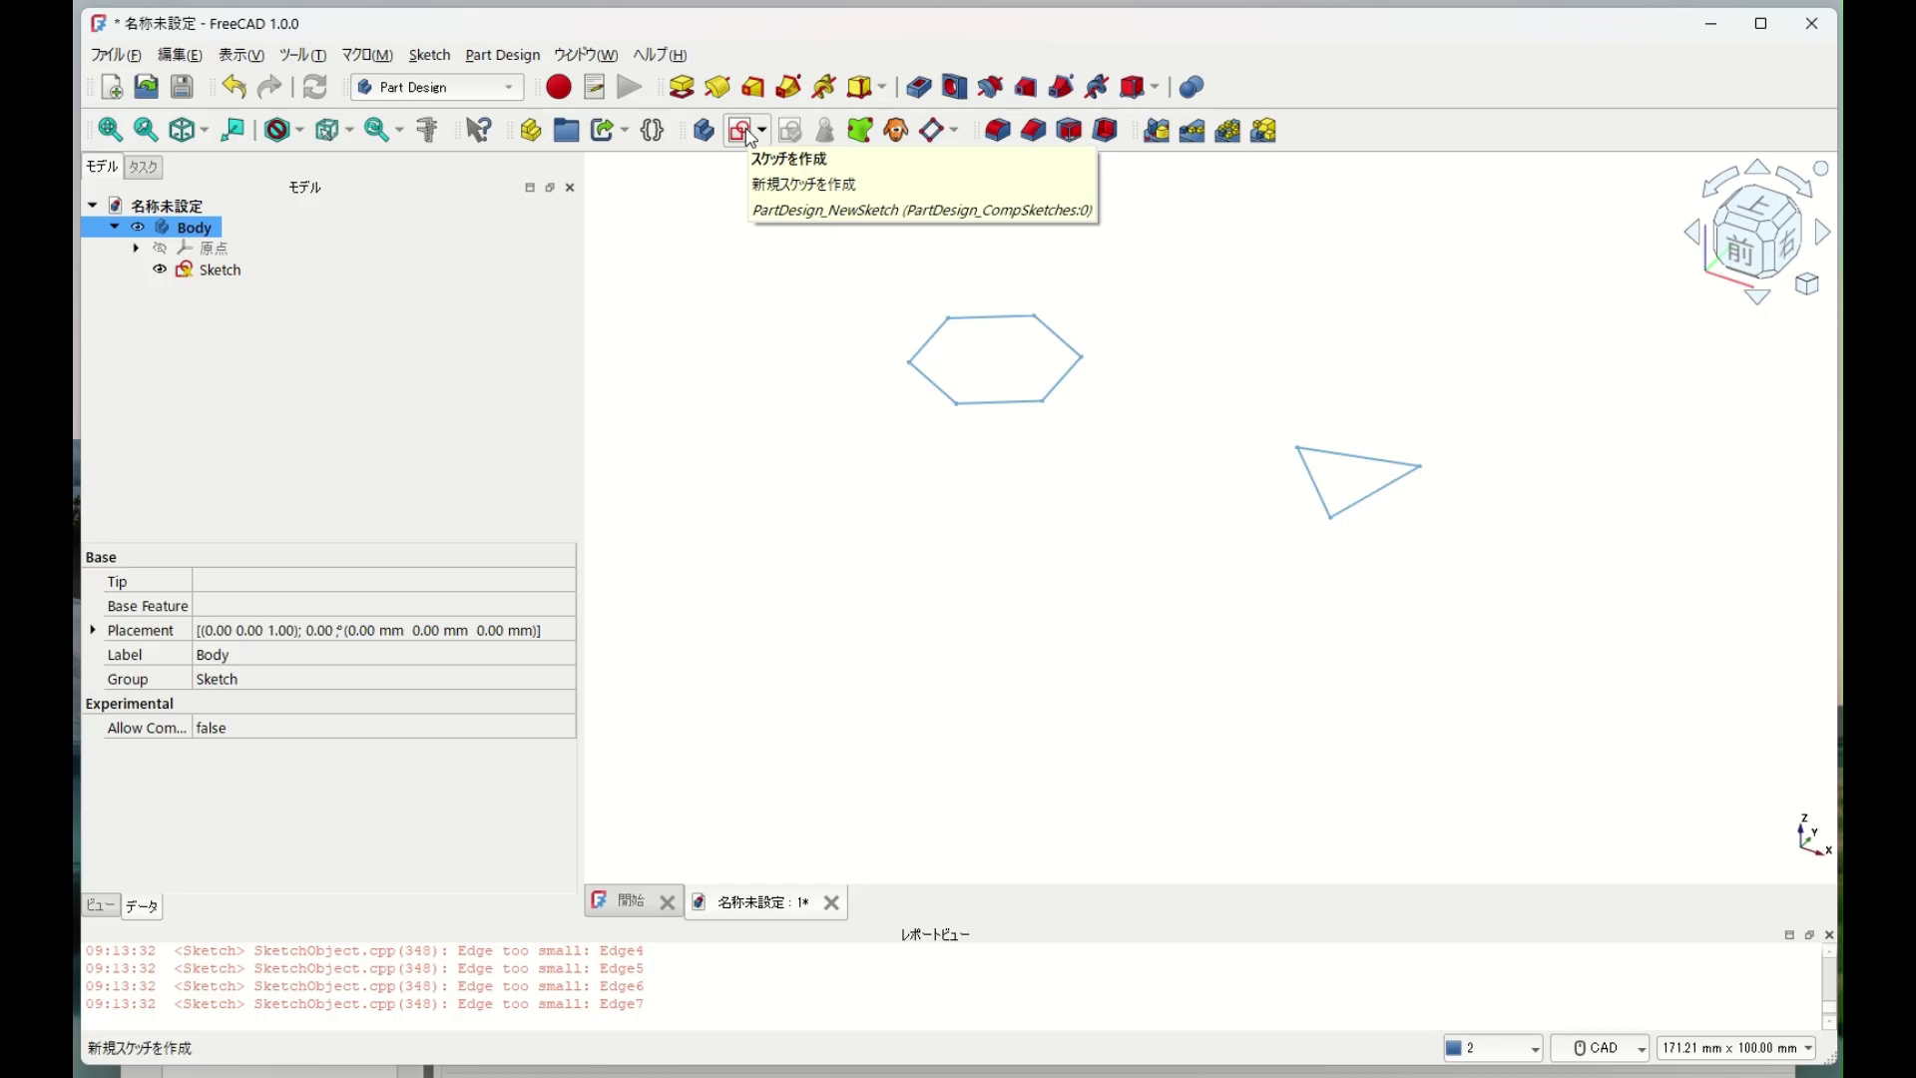
left_click(749, 133)
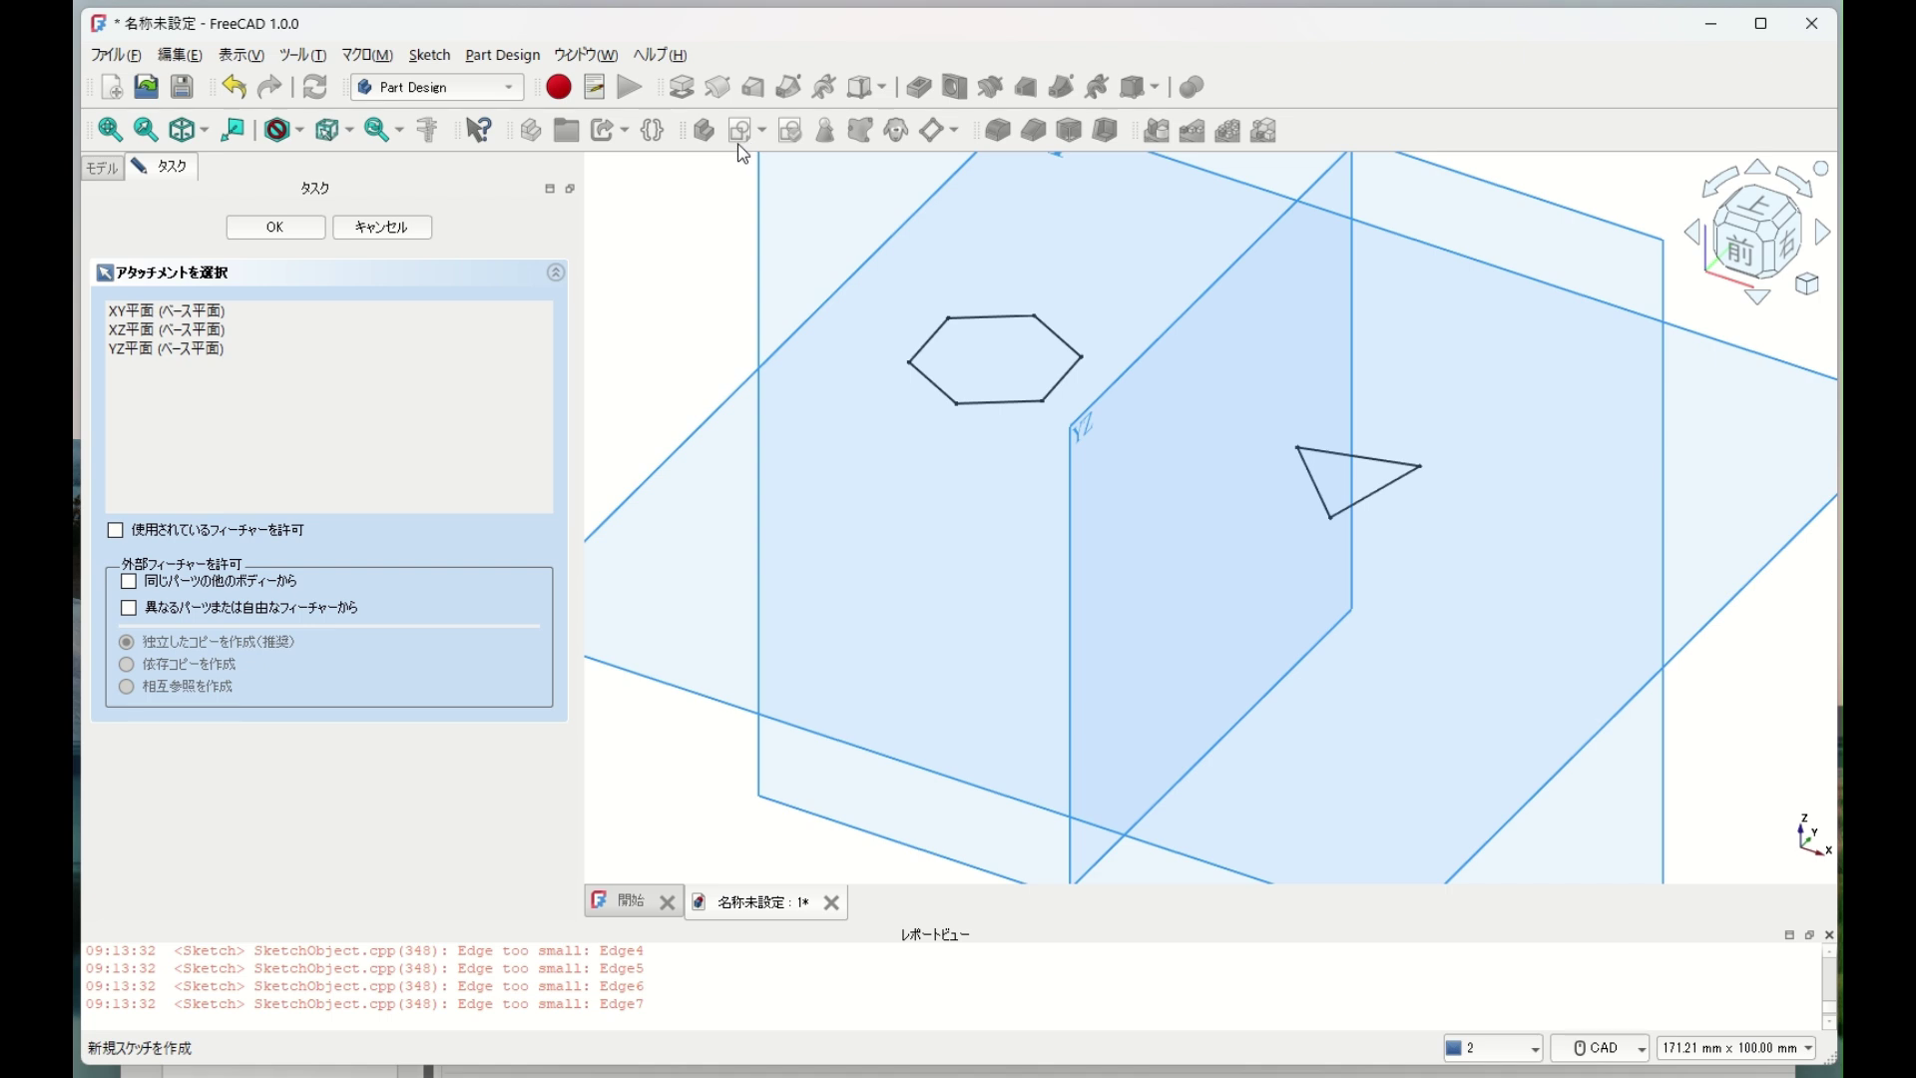
scroll(716, 277, "down", 1)
scroll(715, 279, "down", 1)
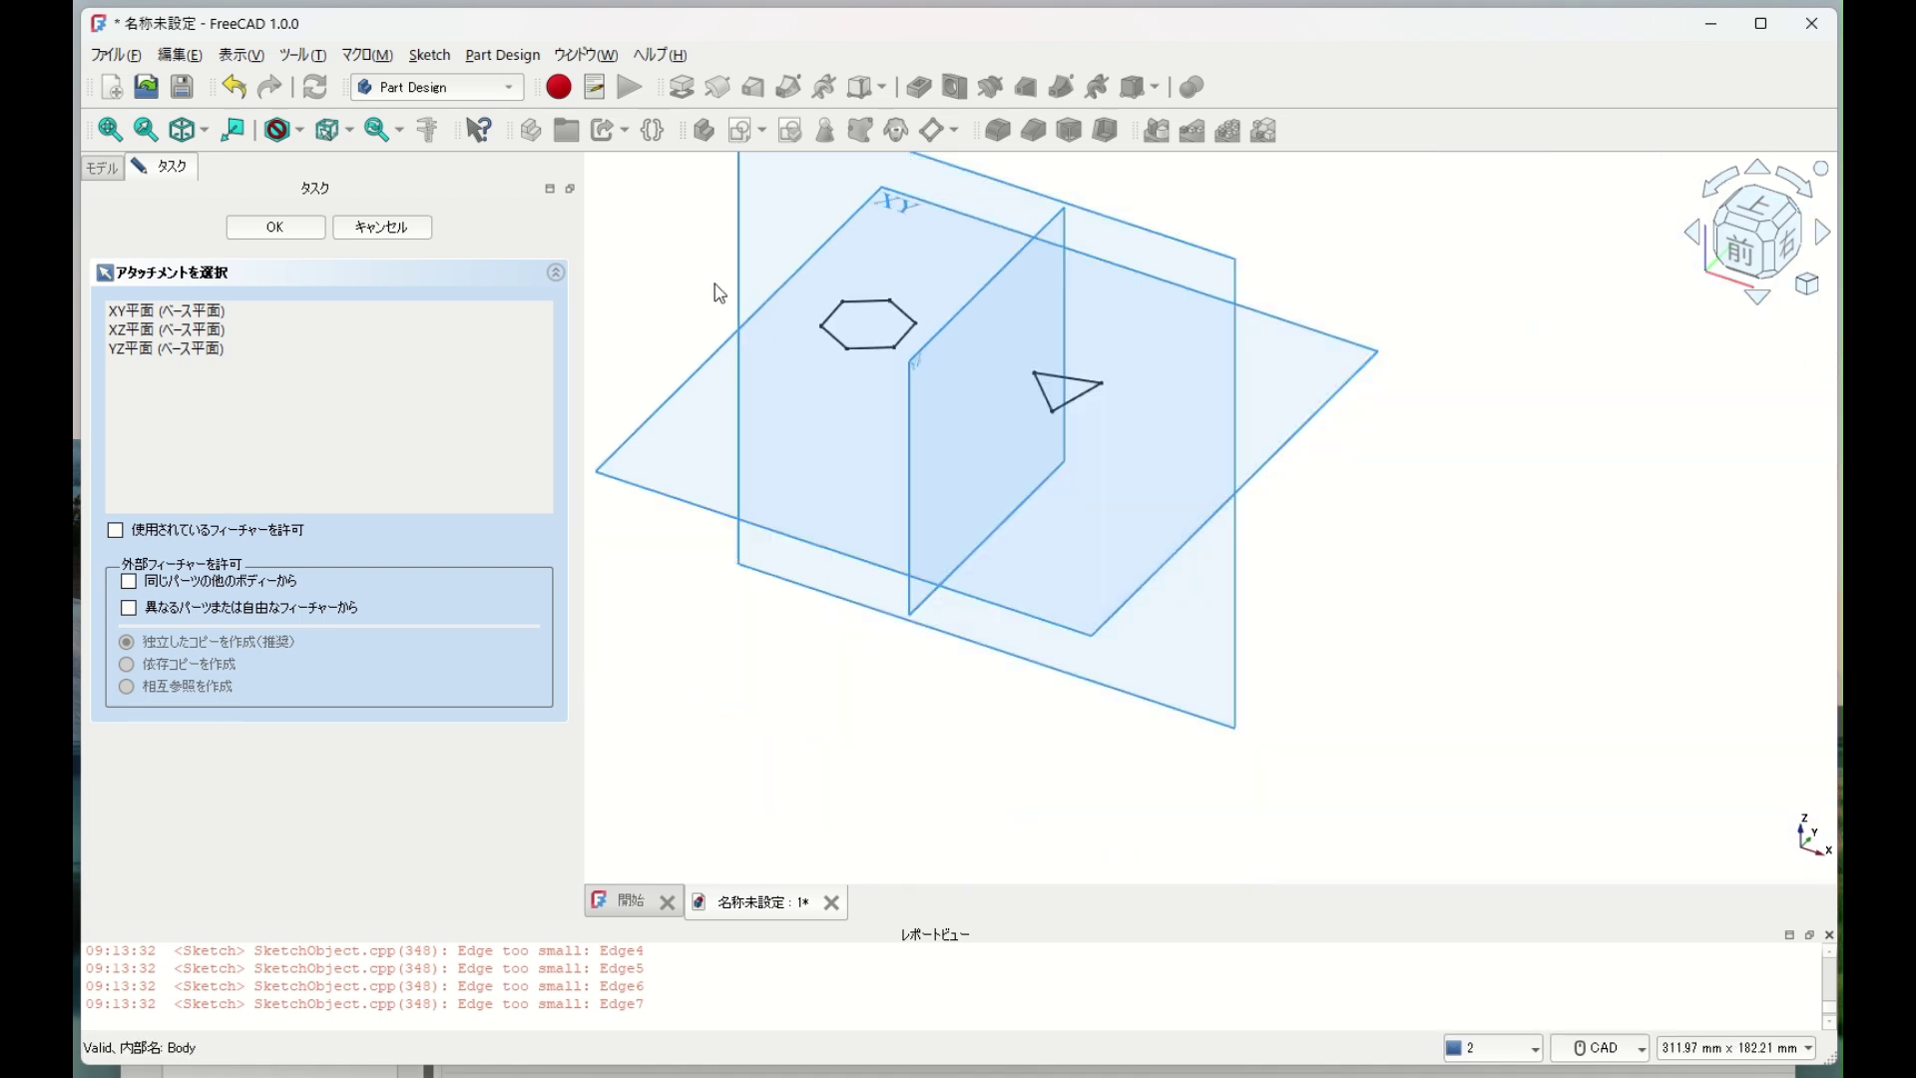
Attach the new sketch to XY and carbon-copy the first sketch's hexagon and triangle into it.
left_click(903, 216)
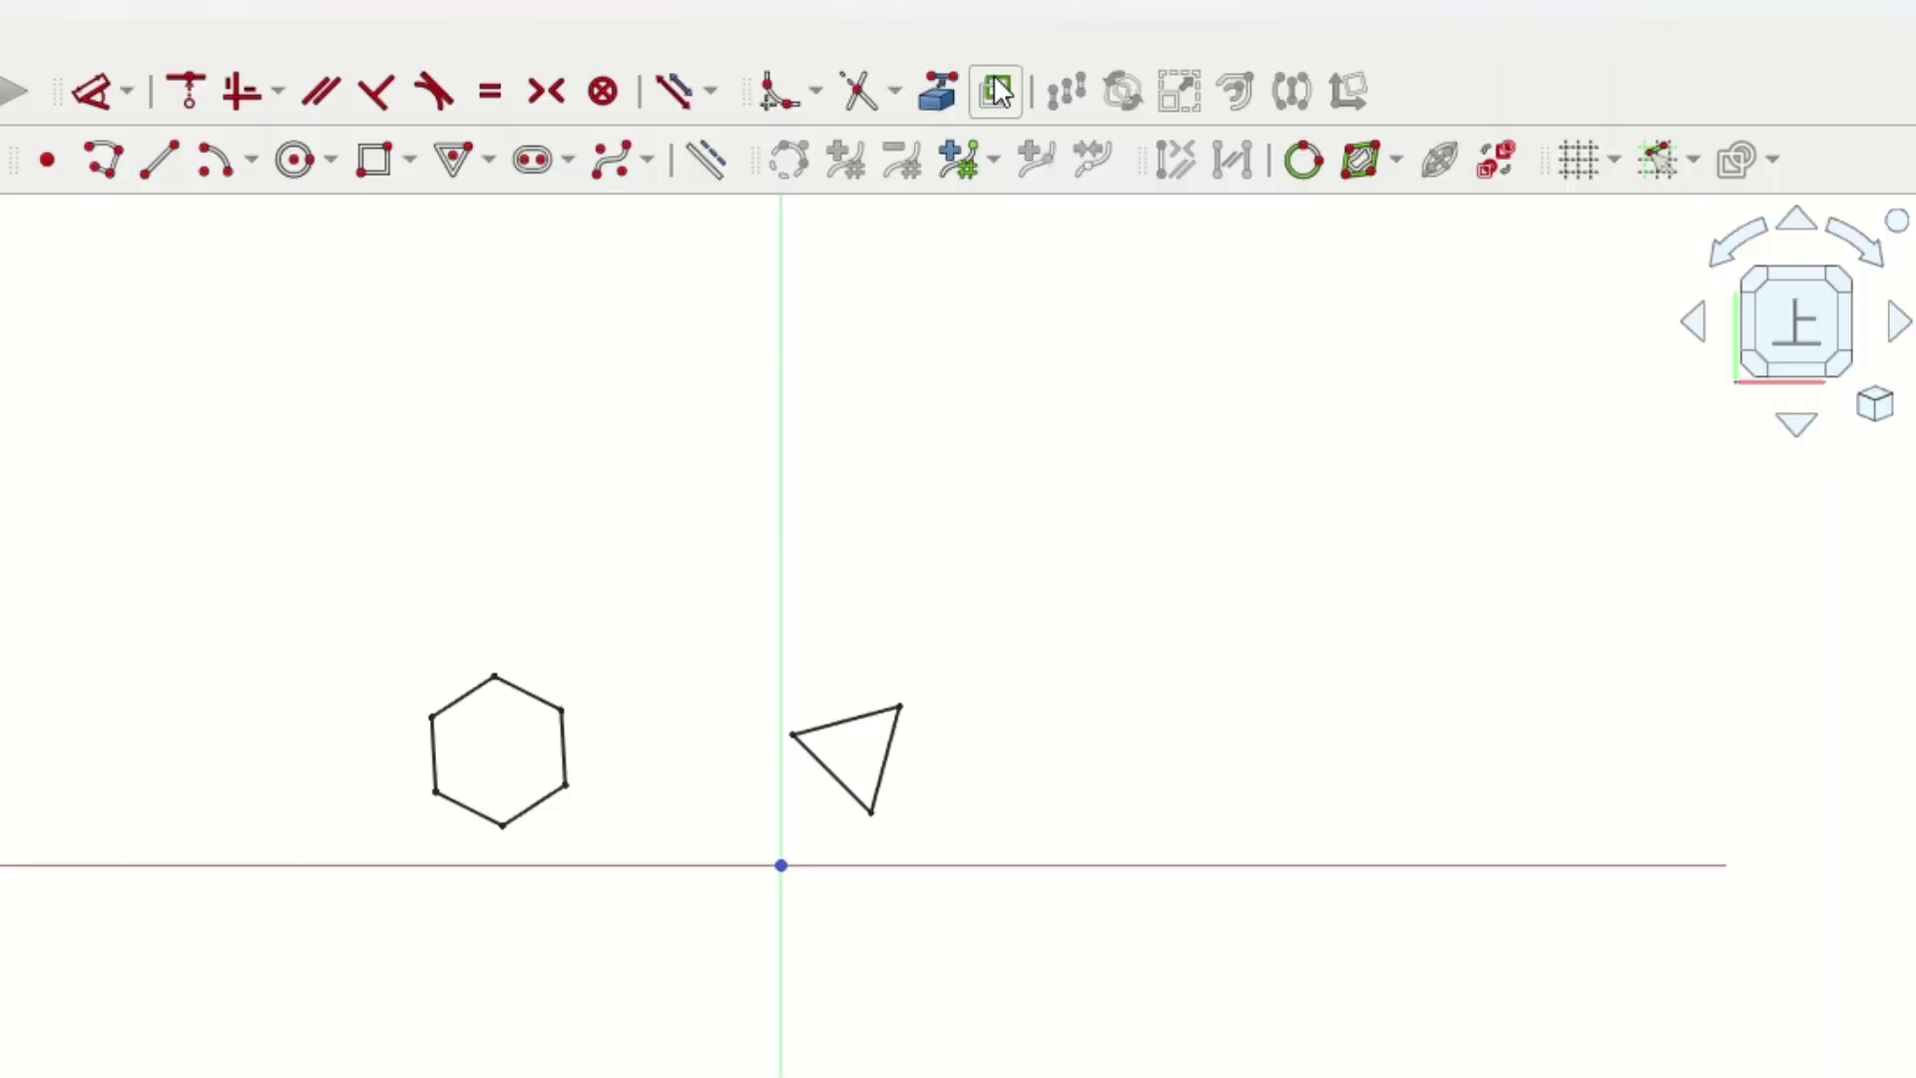
left_click_drag(377, 624, 633, 910)
left_click(998, 95)
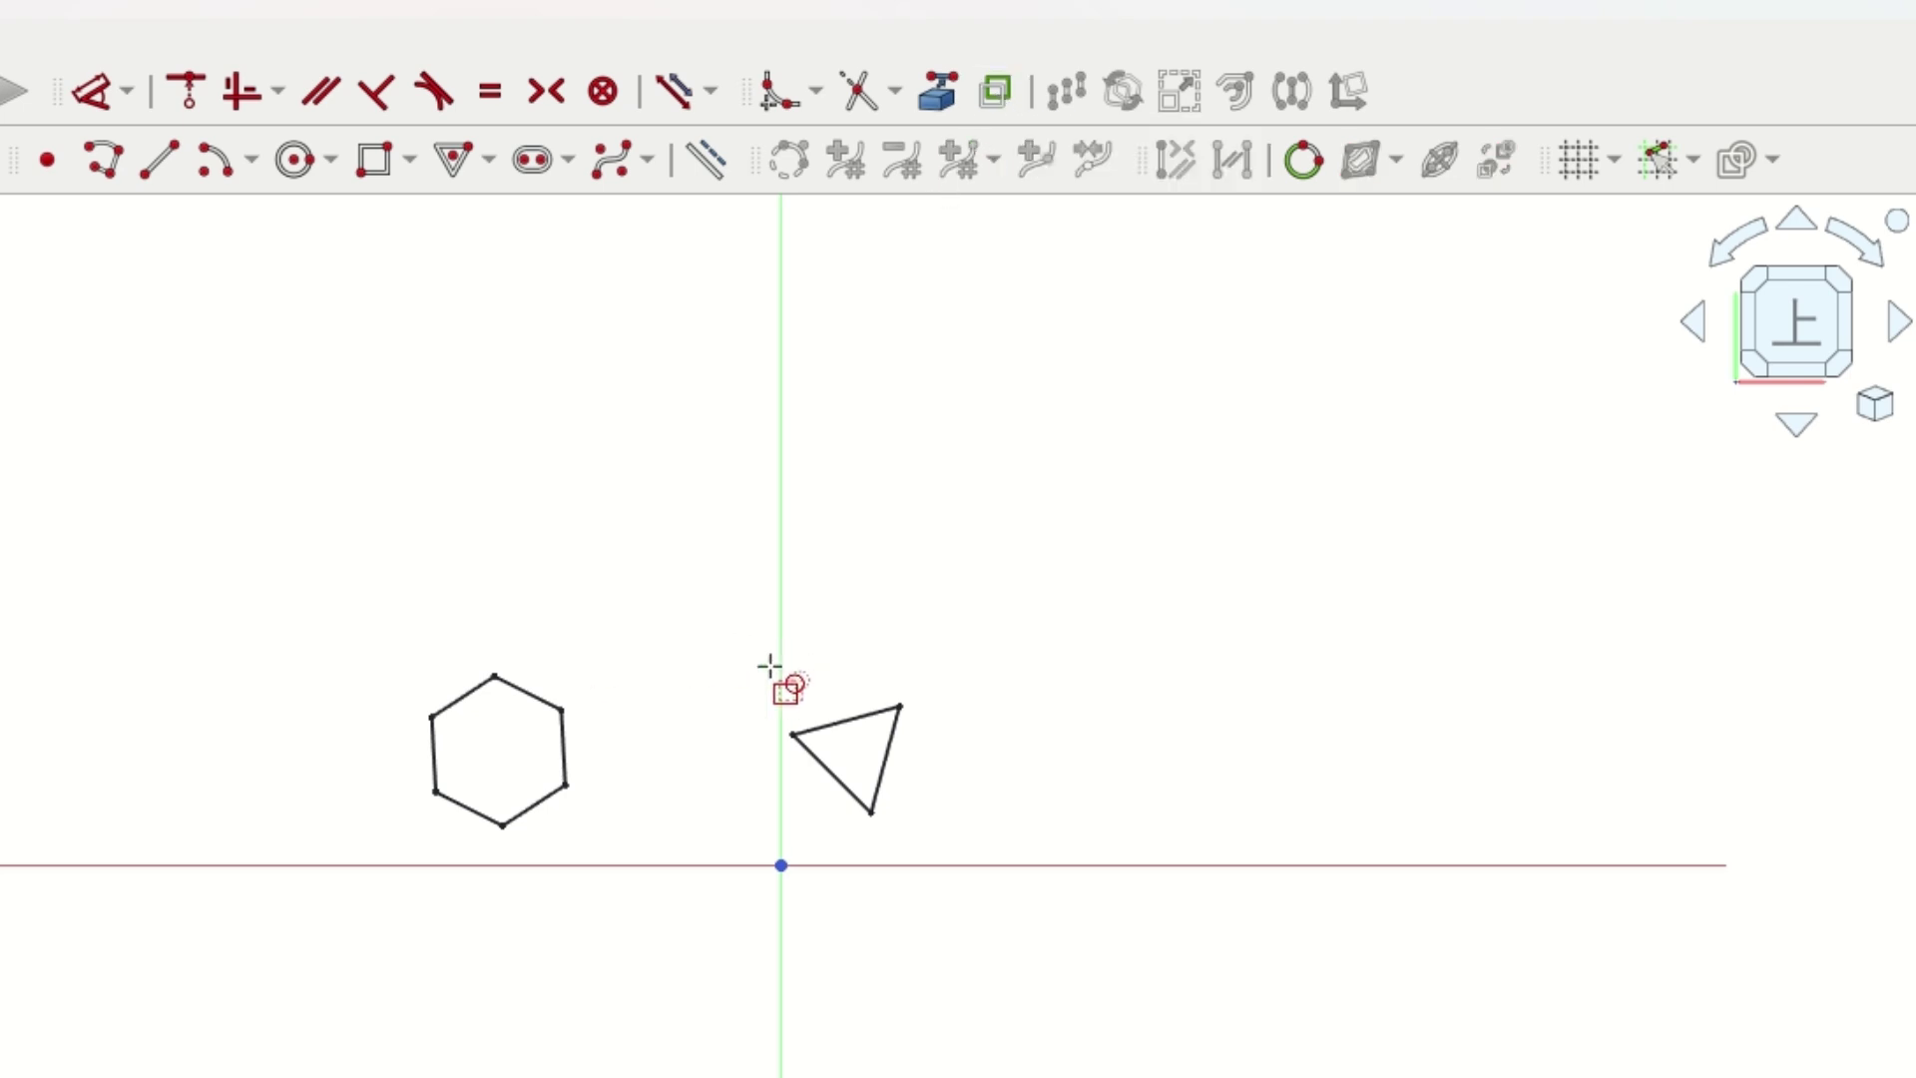
left_click(856, 743)
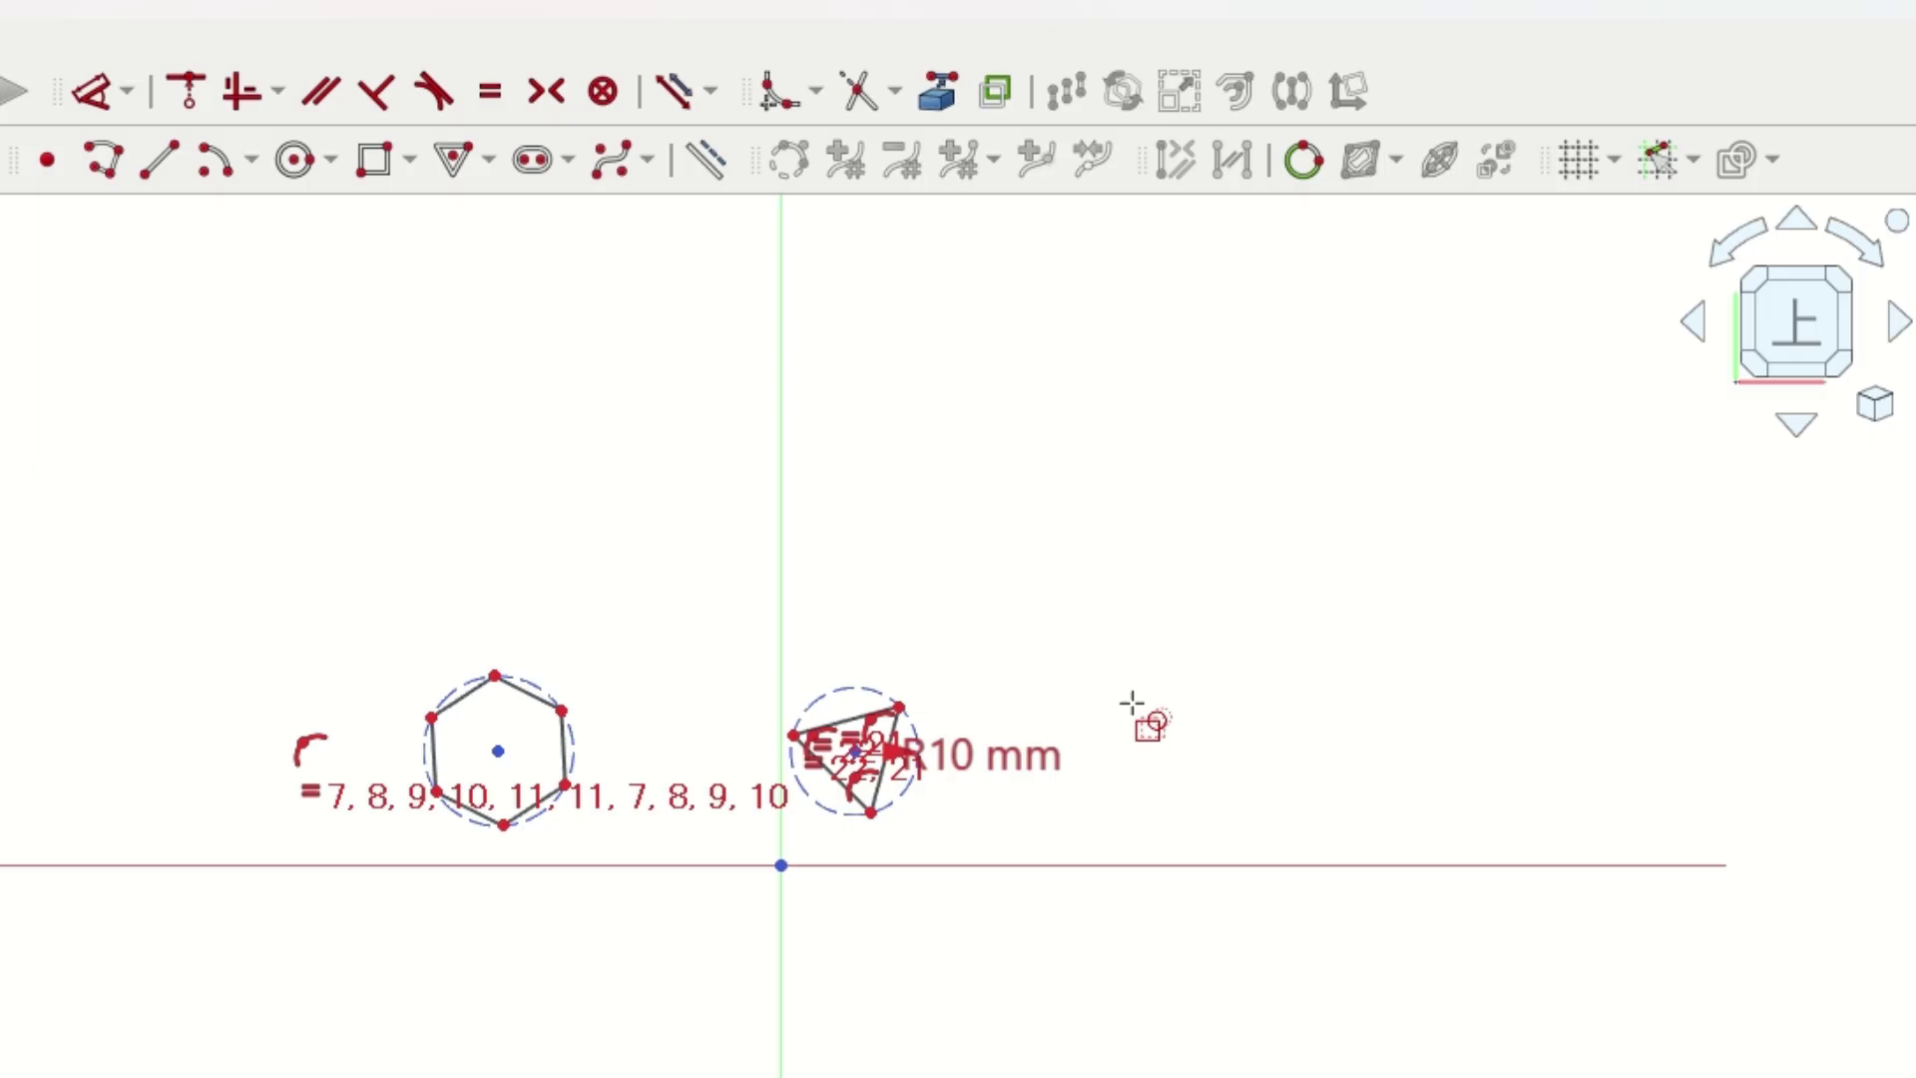
Shift the copied triangle up-right and the copied hexagon above the original, then enlarge the hexagon.
right_click(1132, 704)
left_click_drag(905, 811, 1066, 707)
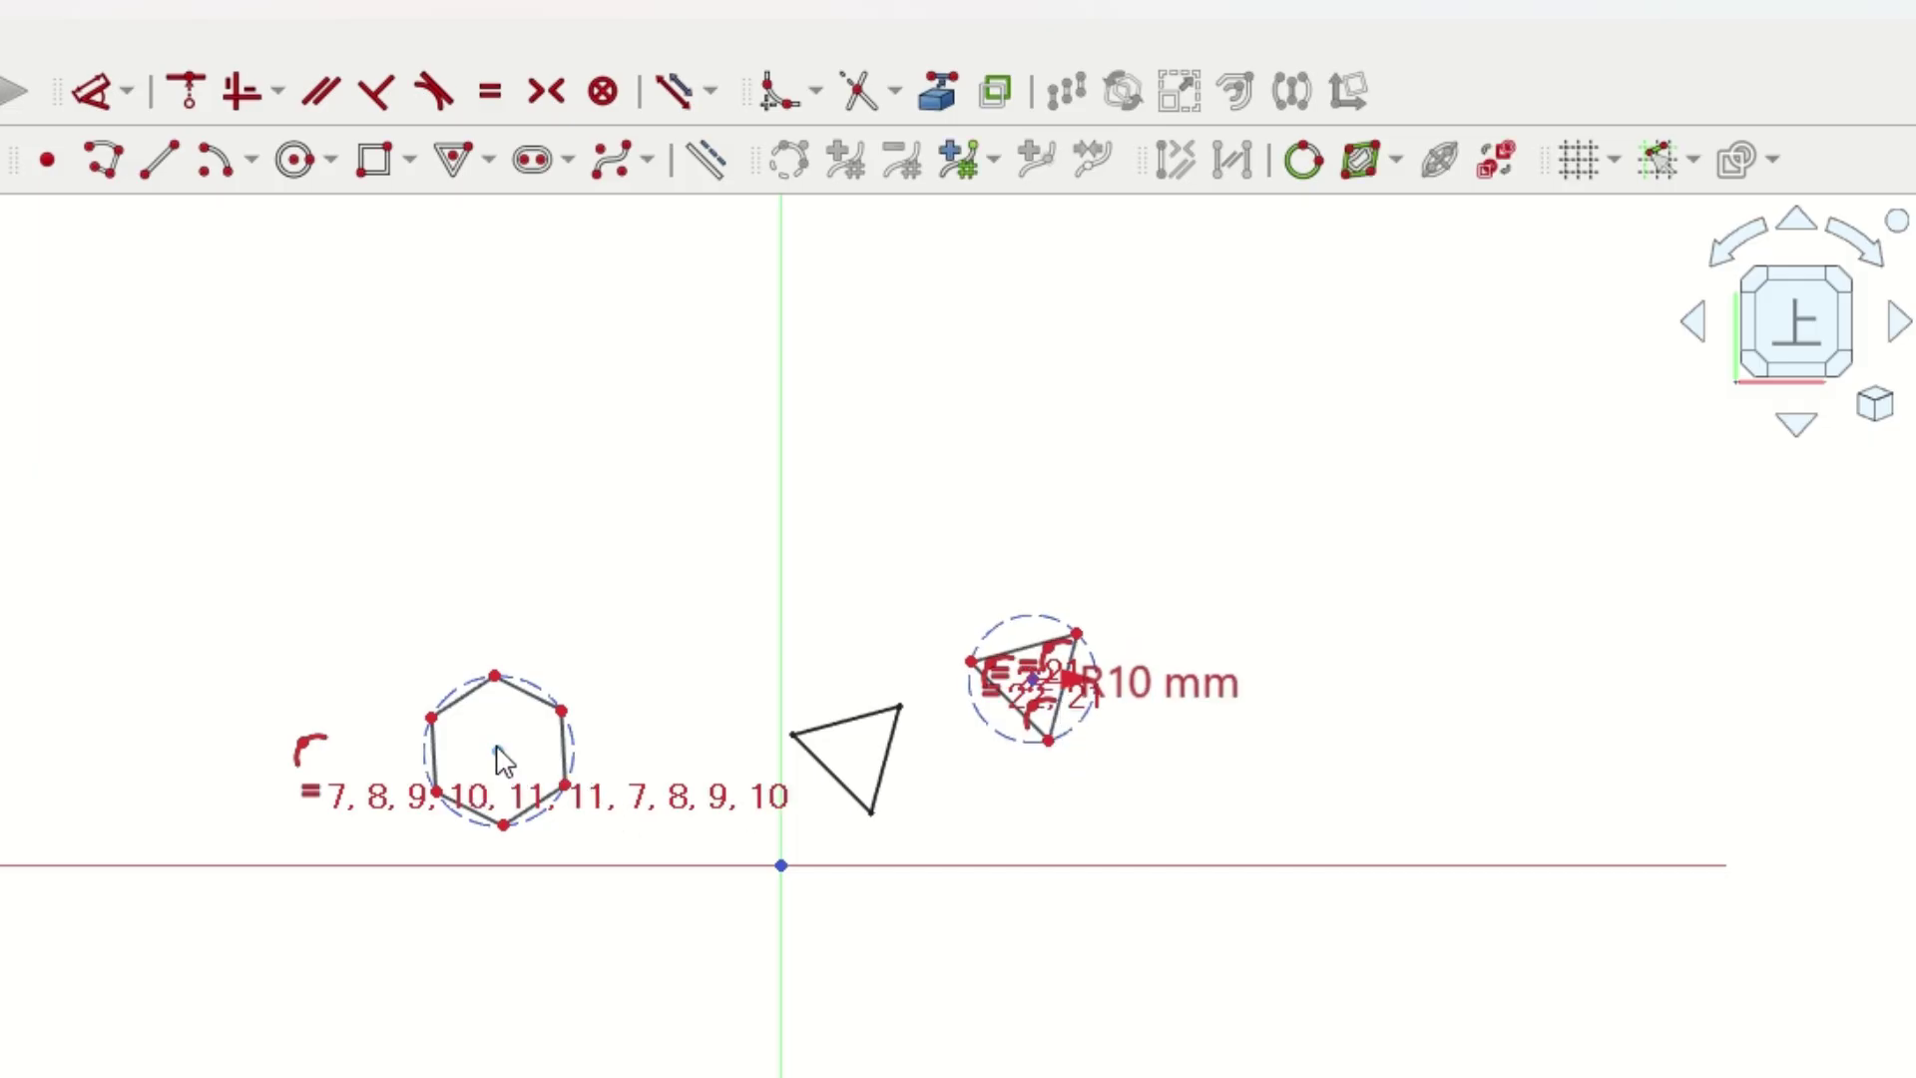
mouse_move(498, 758)
left_mouse_down()
mouse_move(569, 559)
mouse_move(536, 541)
left_mouse_up()
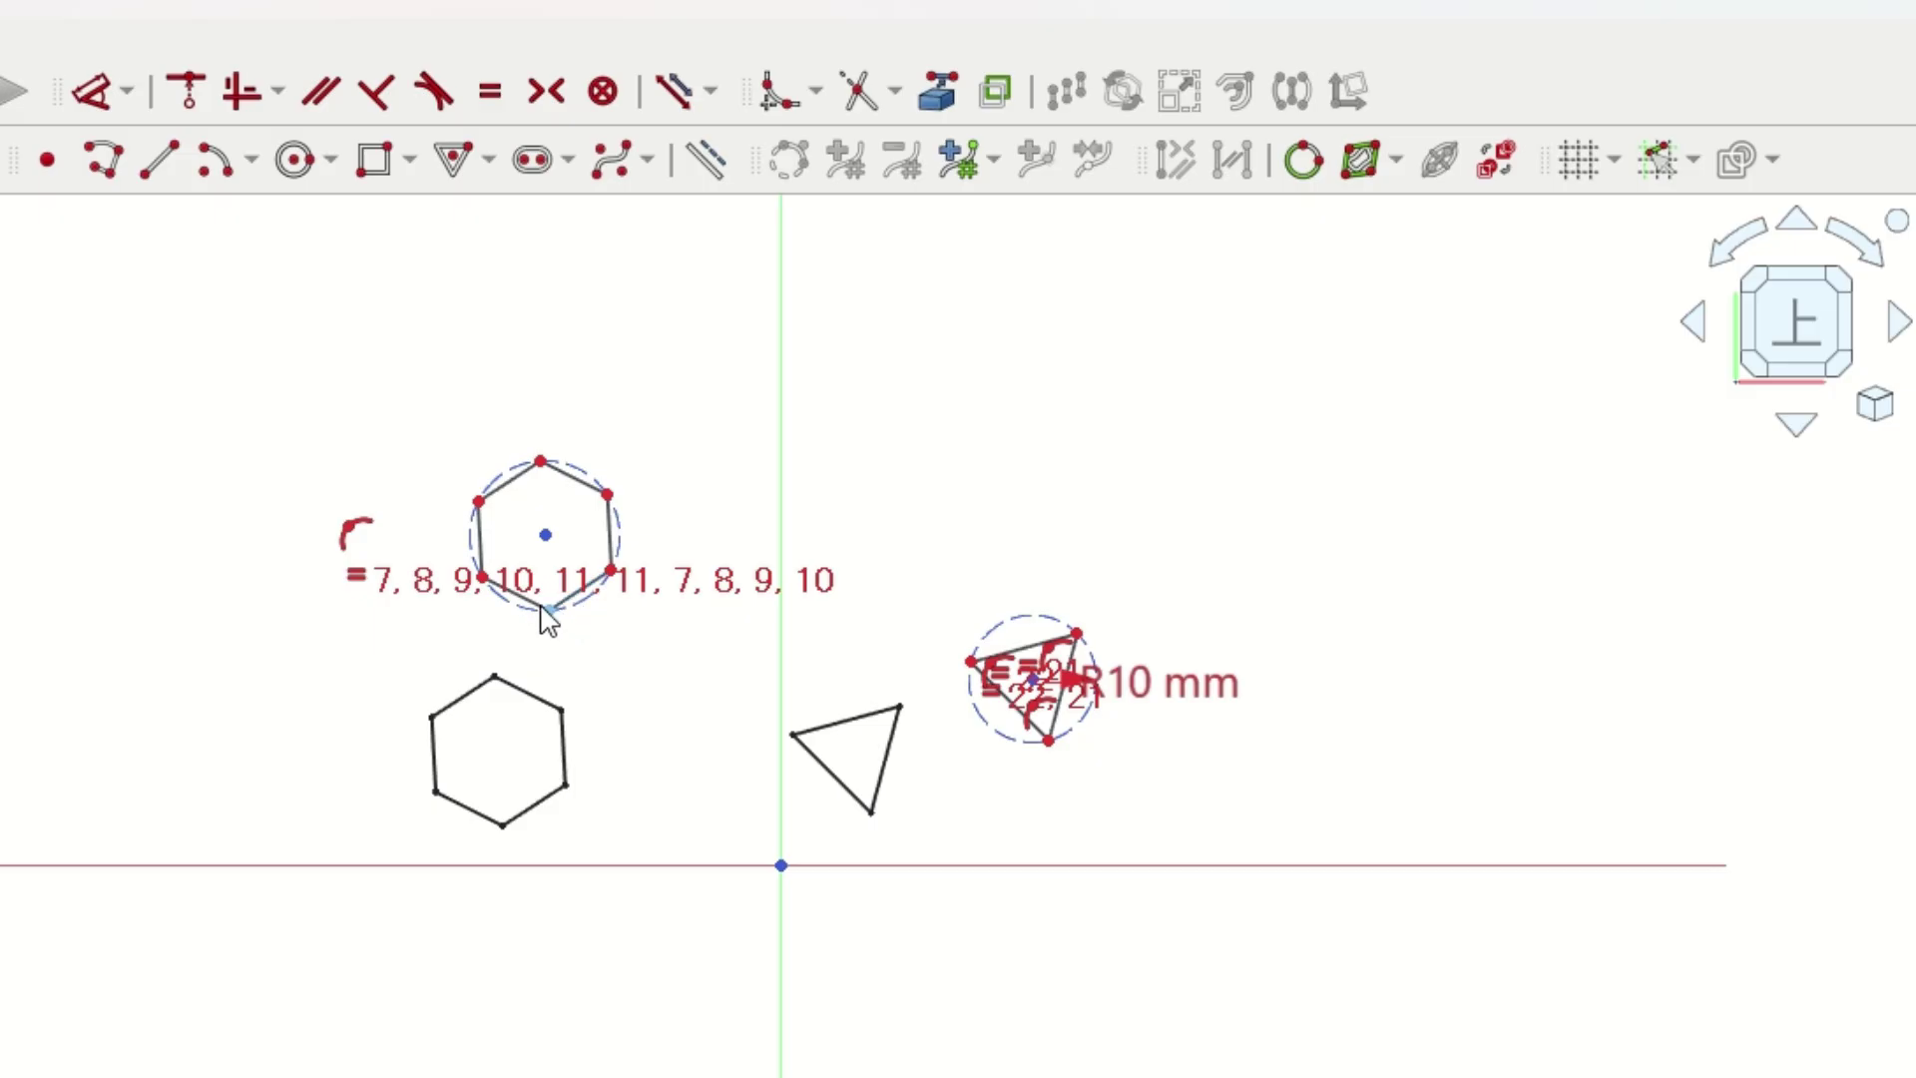
mouse_move(549, 611)
left_mouse_down()
mouse_move(571, 657)
mouse_move(522, 586)
mouse_move(532, 675)
mouse_move(535, 612)
mouse_move(553, 629)
left_mouse_up()
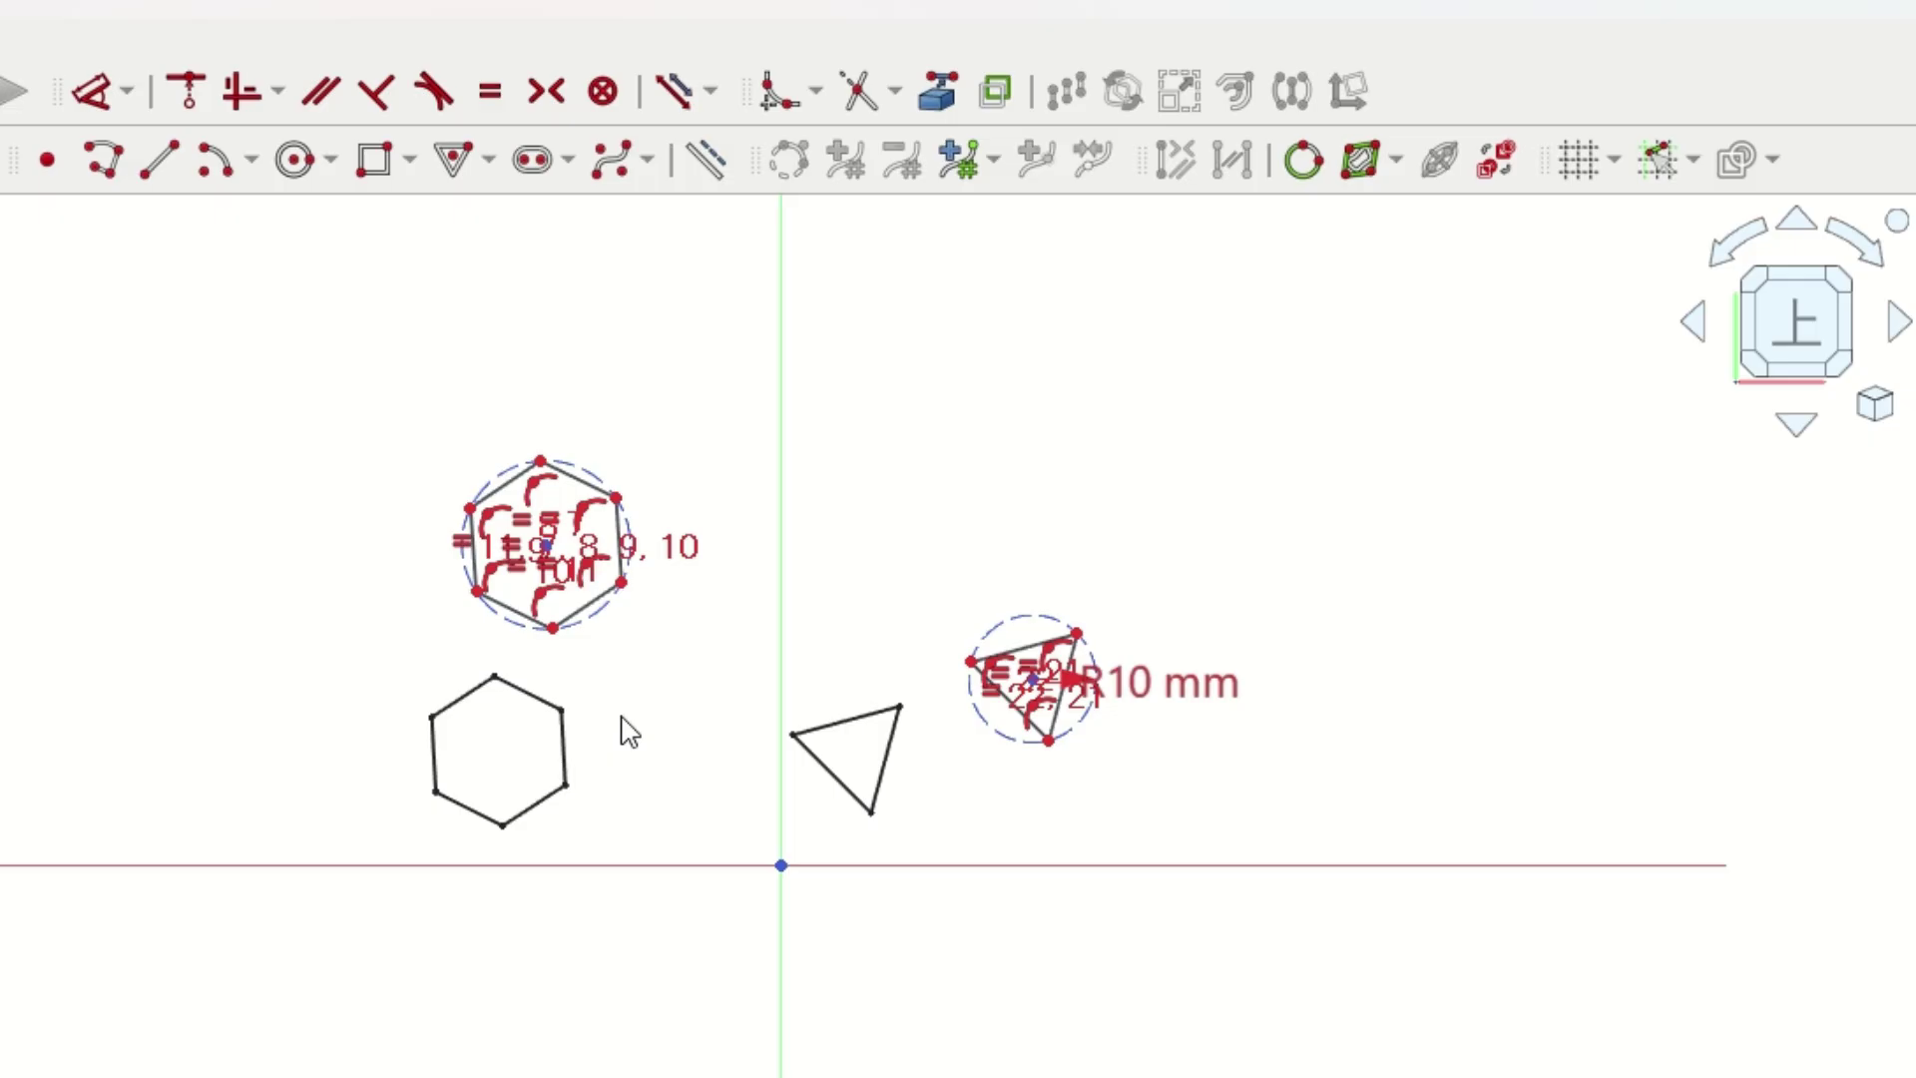